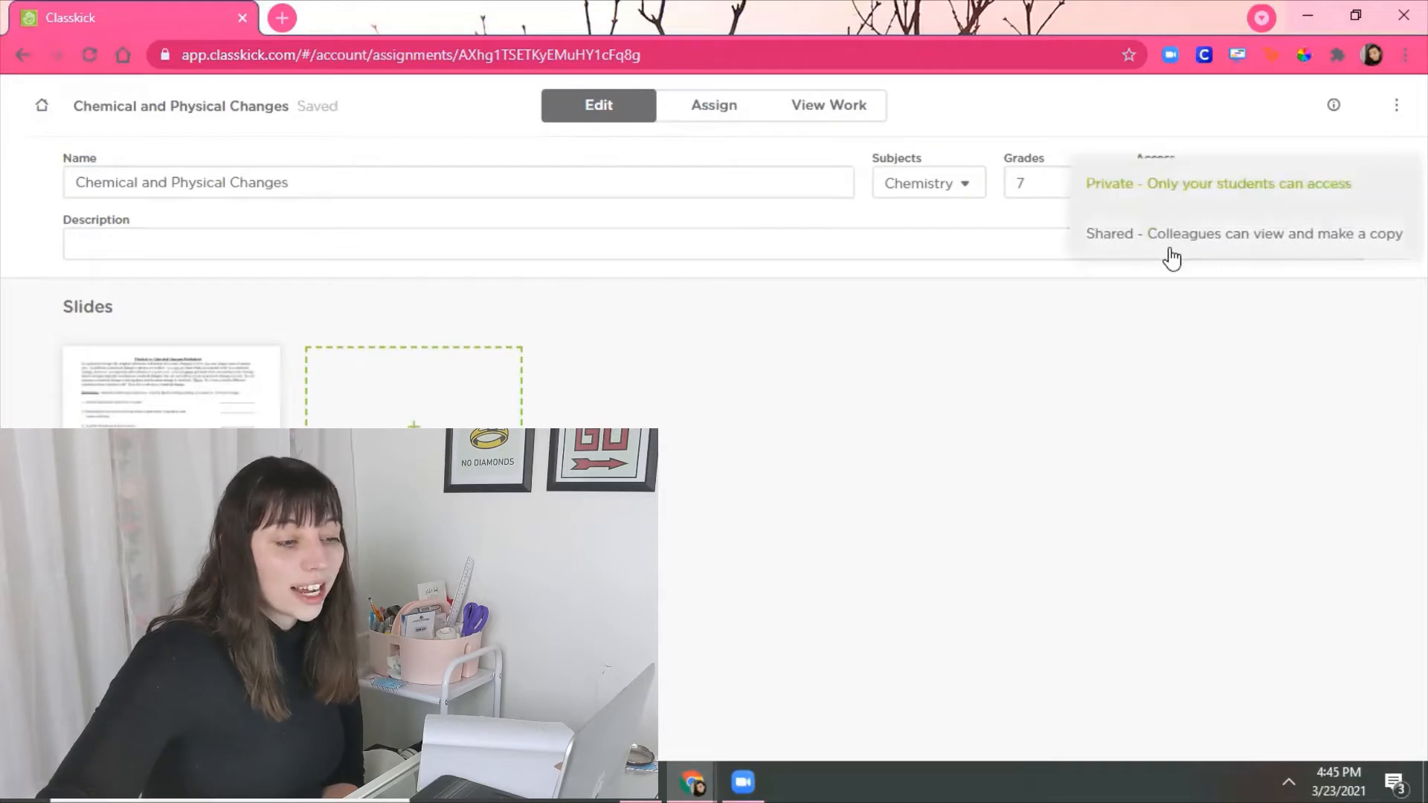
Step: Set the assignment's access to Private - Only your students can access, and assign the 703 WIN roster
{"action": "left_click", "coordinate": [1170, 184]}
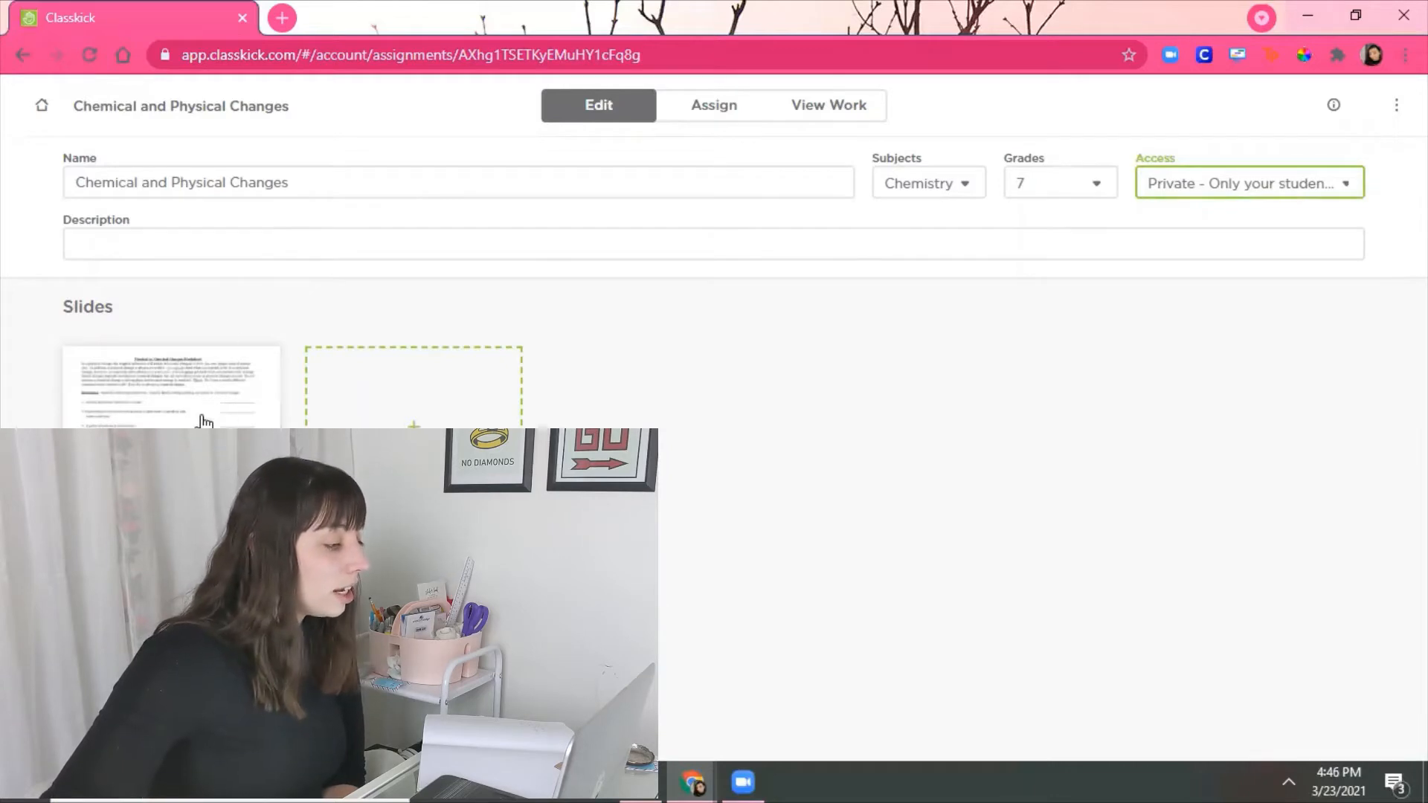
{"action": "left_click", "coordinate": [685, 121]}
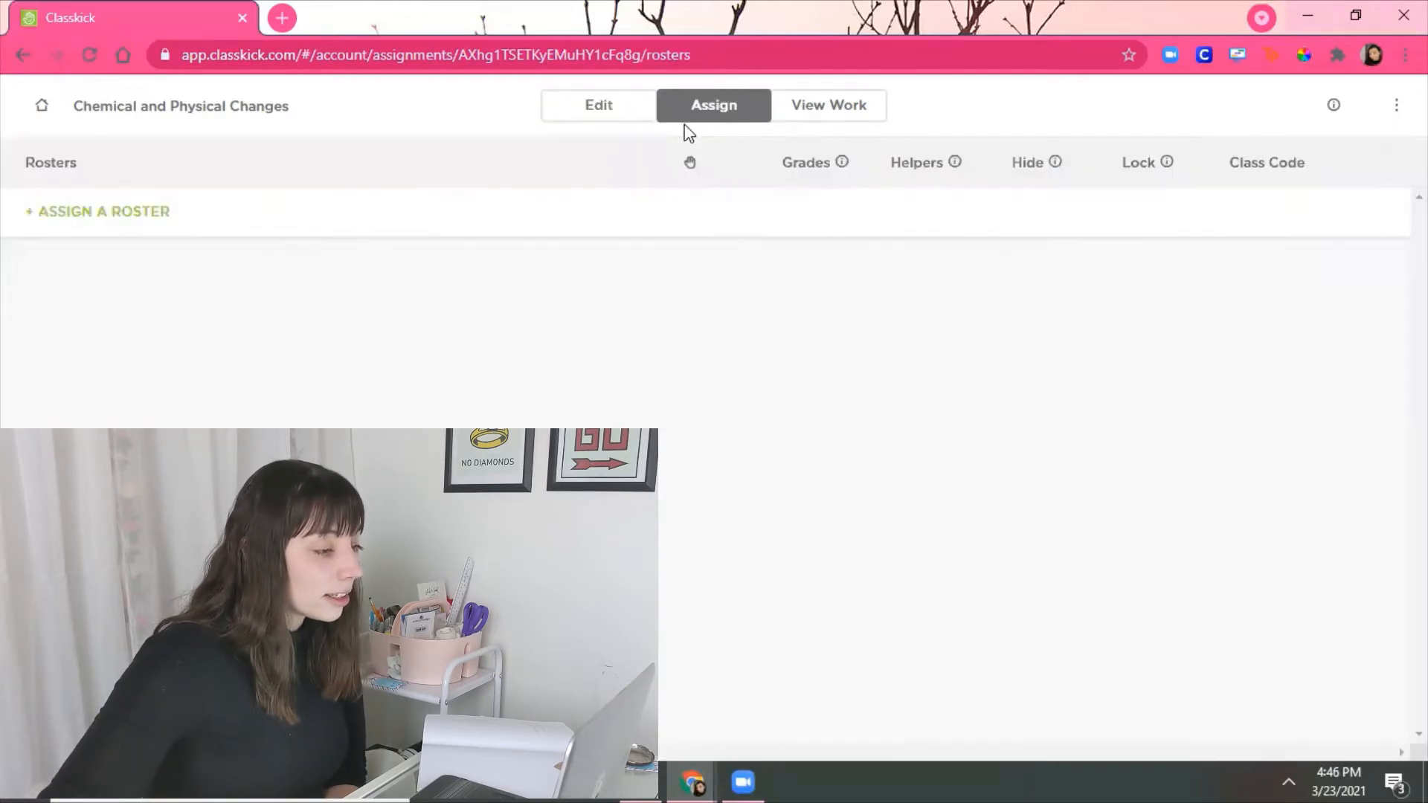
{"action": "left_click", "coordinate": [126, 212]}
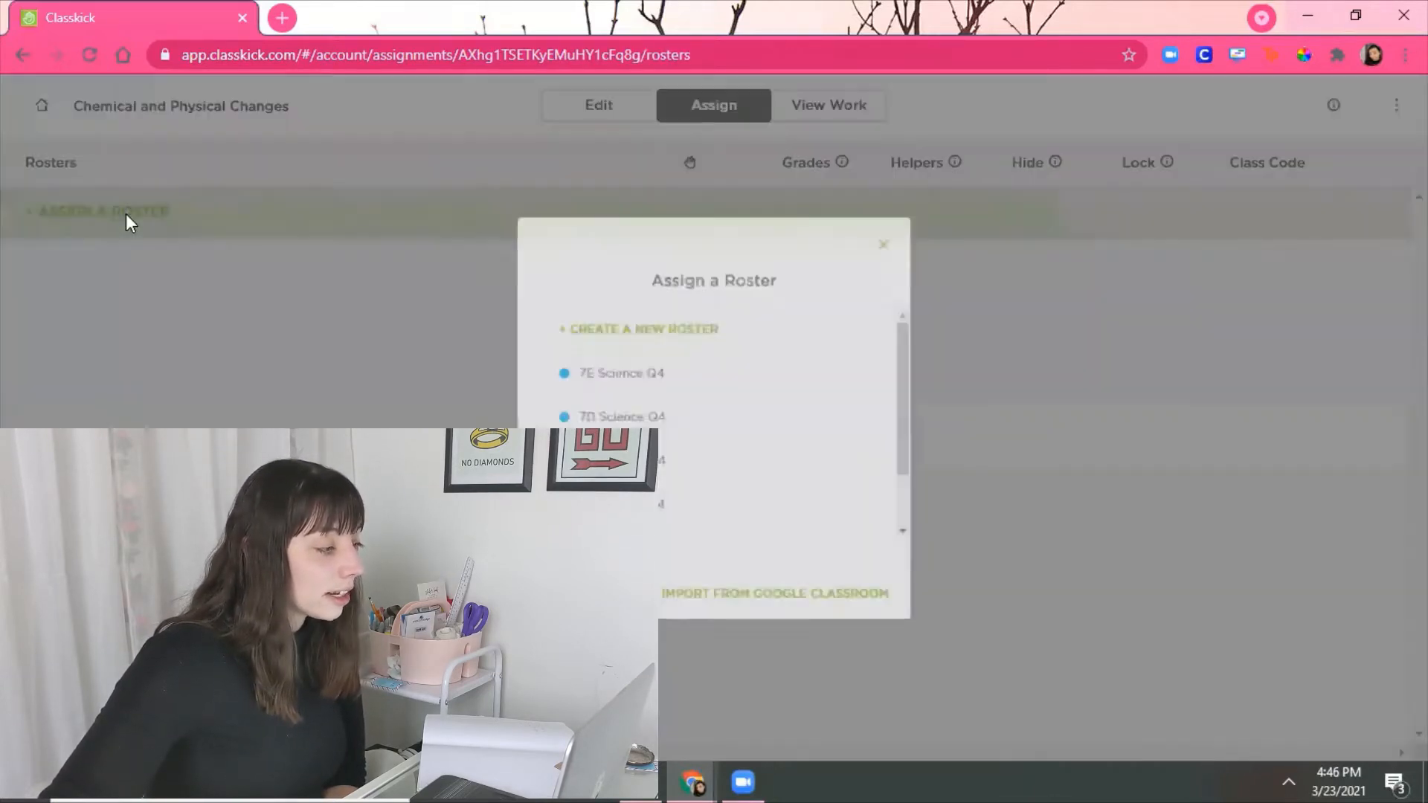
{"action": "scroll", "coordinate": [648, 425], "scroll_direction": "down", "scroll_amount": 2}
{"action": "left_click", "coordinate": [649, 428]}
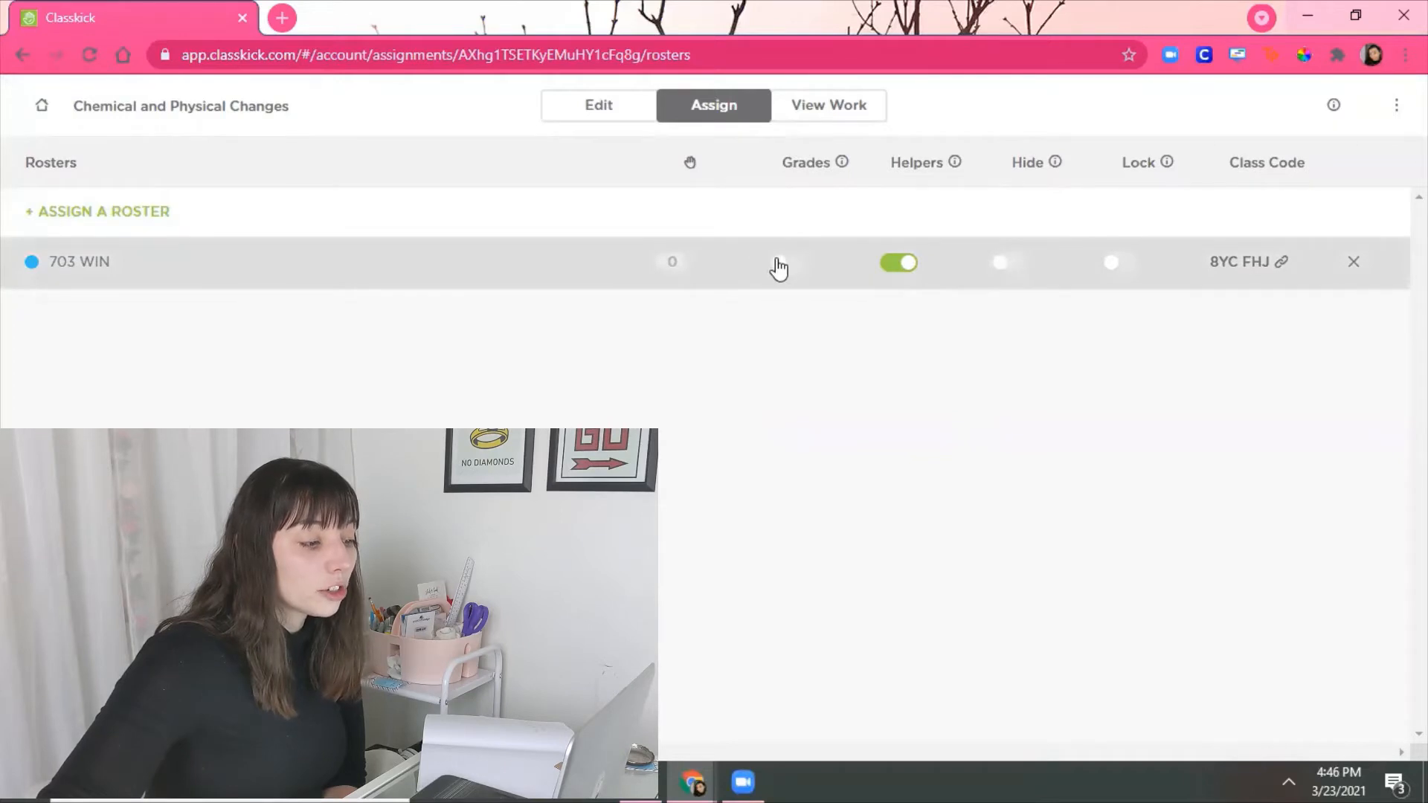
Step: Turn on Grades for the 703 WIN roster and view the help on showing grades and hiding assignments
{"action": "left_click", "coordinate": [842, 163]}
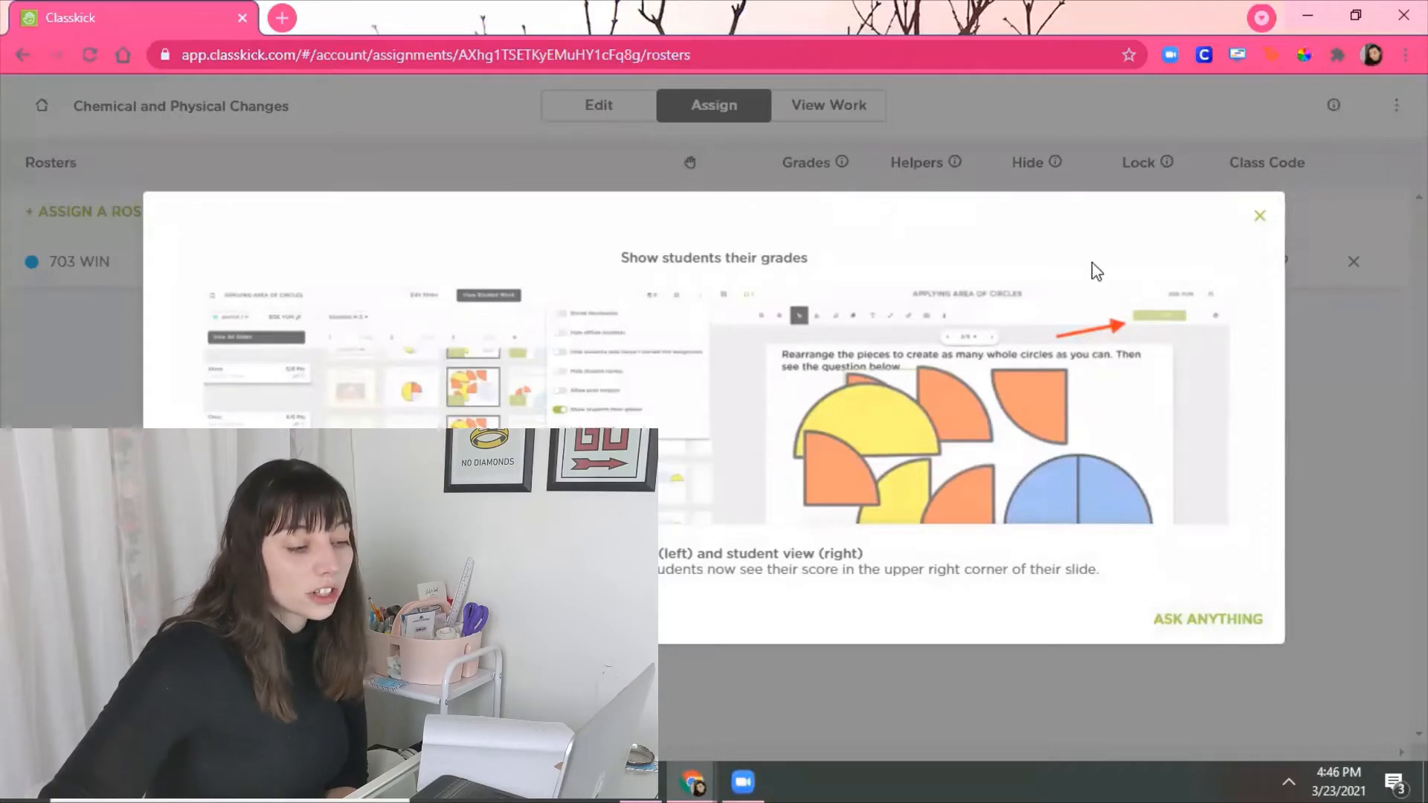
{"action": "left_click", "coordinate": [1262, 223]}
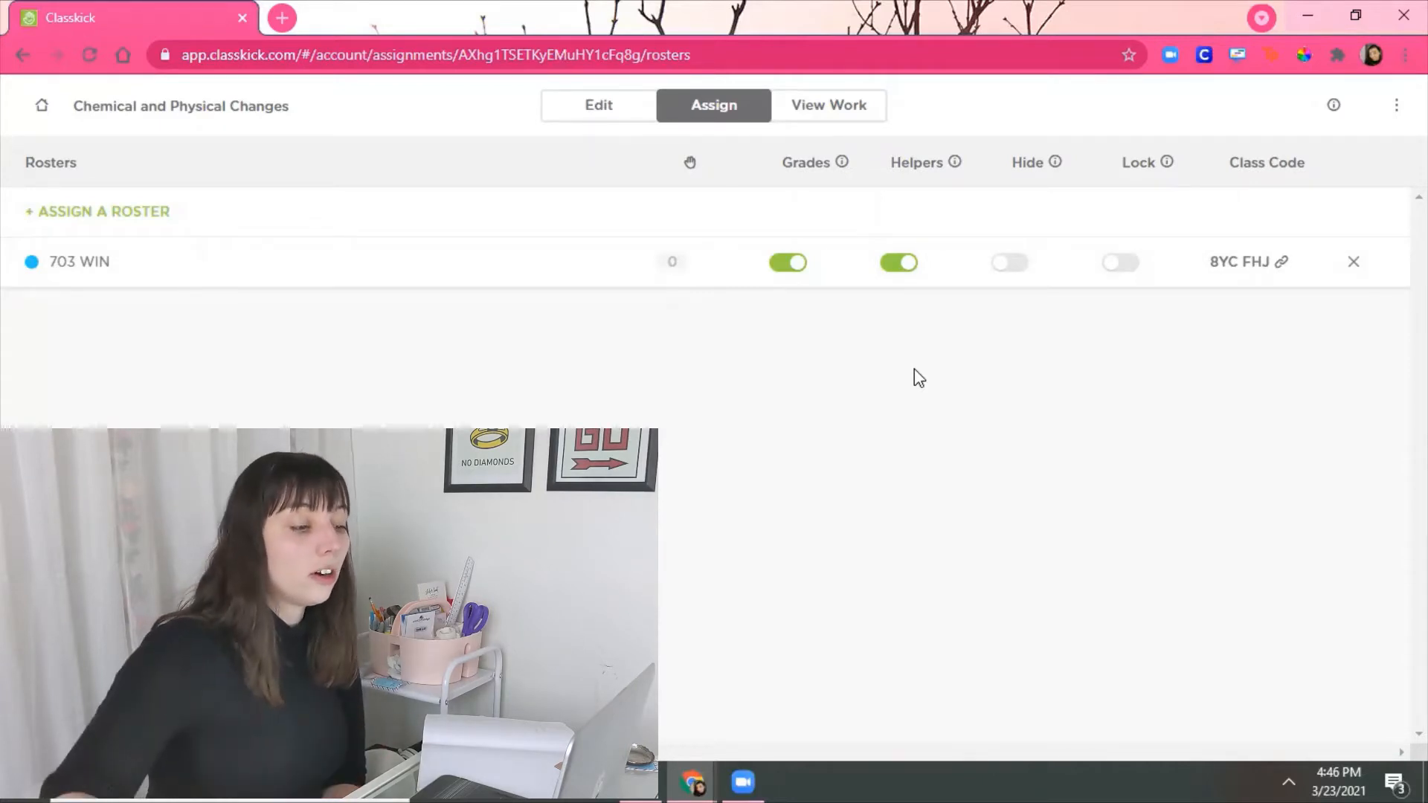
{"action": "left_click", "coordinate": [1055, 163]}
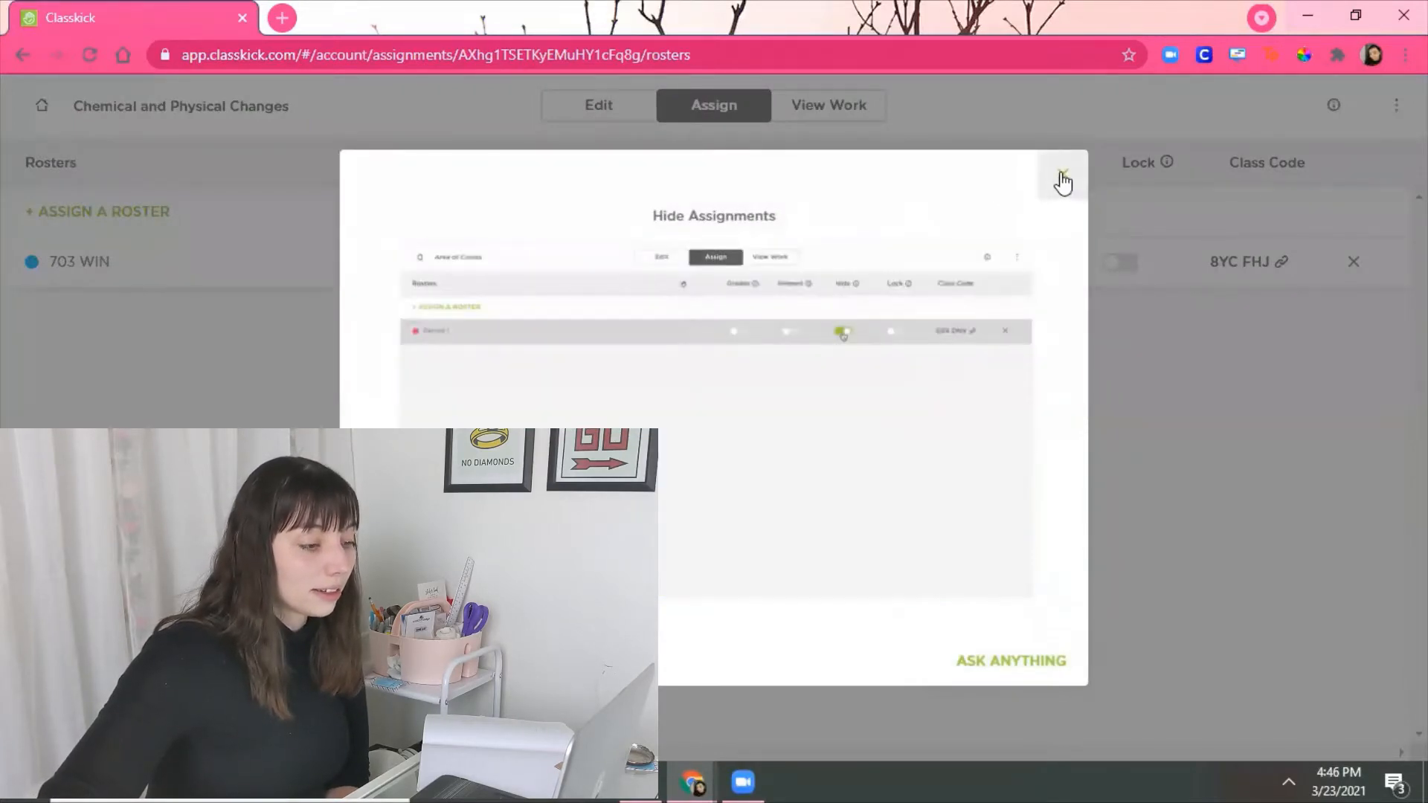
{"action": "left_click", "coordinate": [1062, 179]}
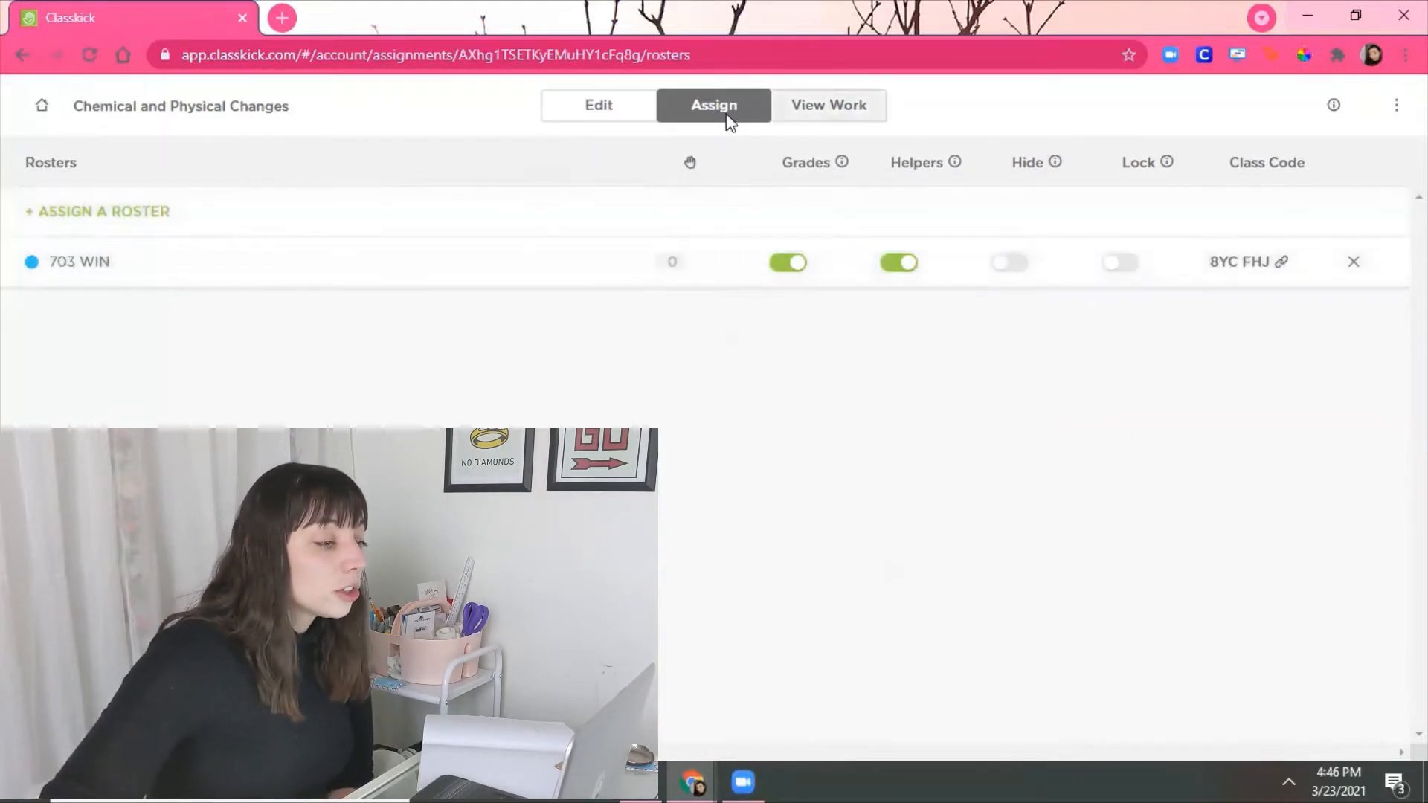
Step: Check the student work view for the 703 WIN roster and open the assignment's first slide for editing
{"action": "left_click", "coordinate": [829, 106]}
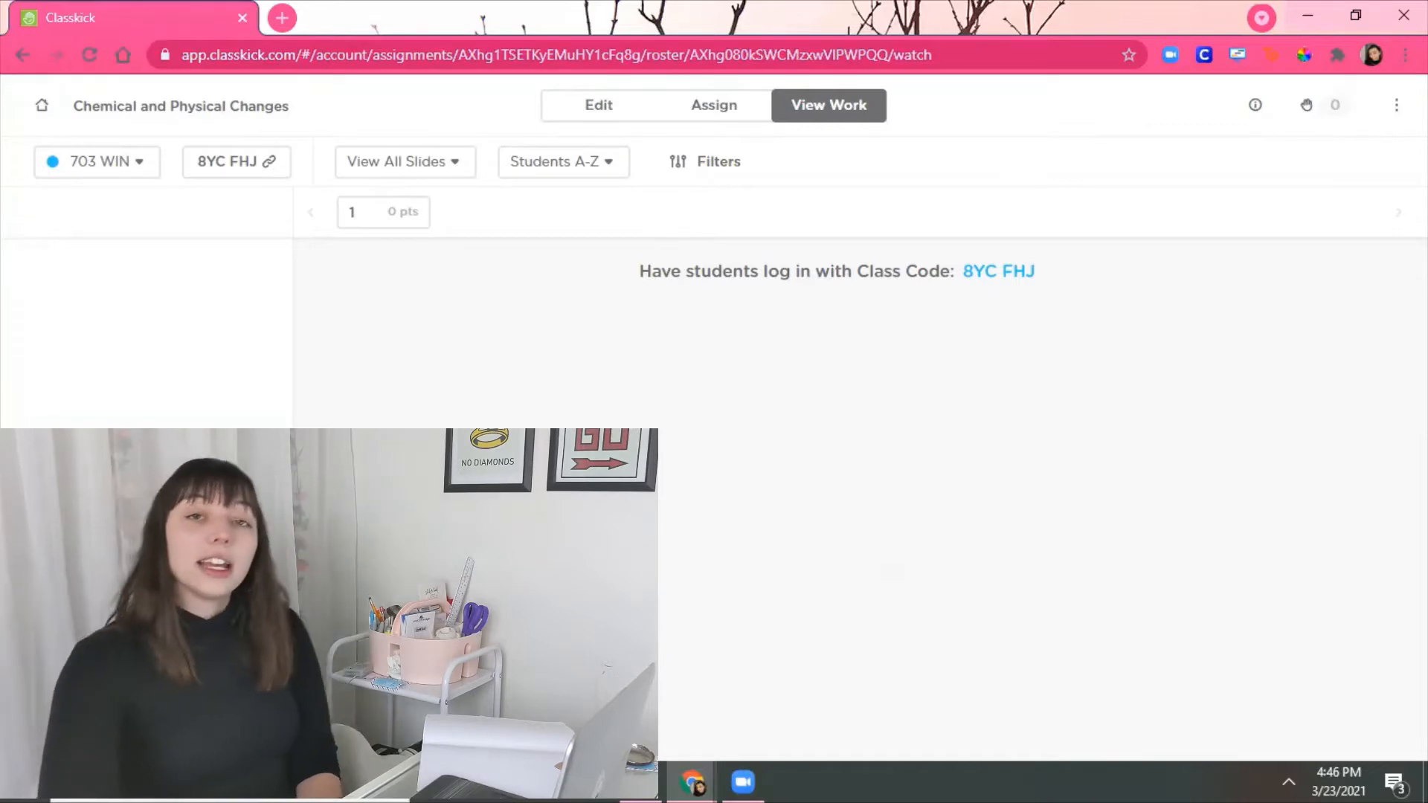
{"action": "left_click", "coordinate": [588, 113]}
{"action": "left_click", "coordinate": [221, 420]}
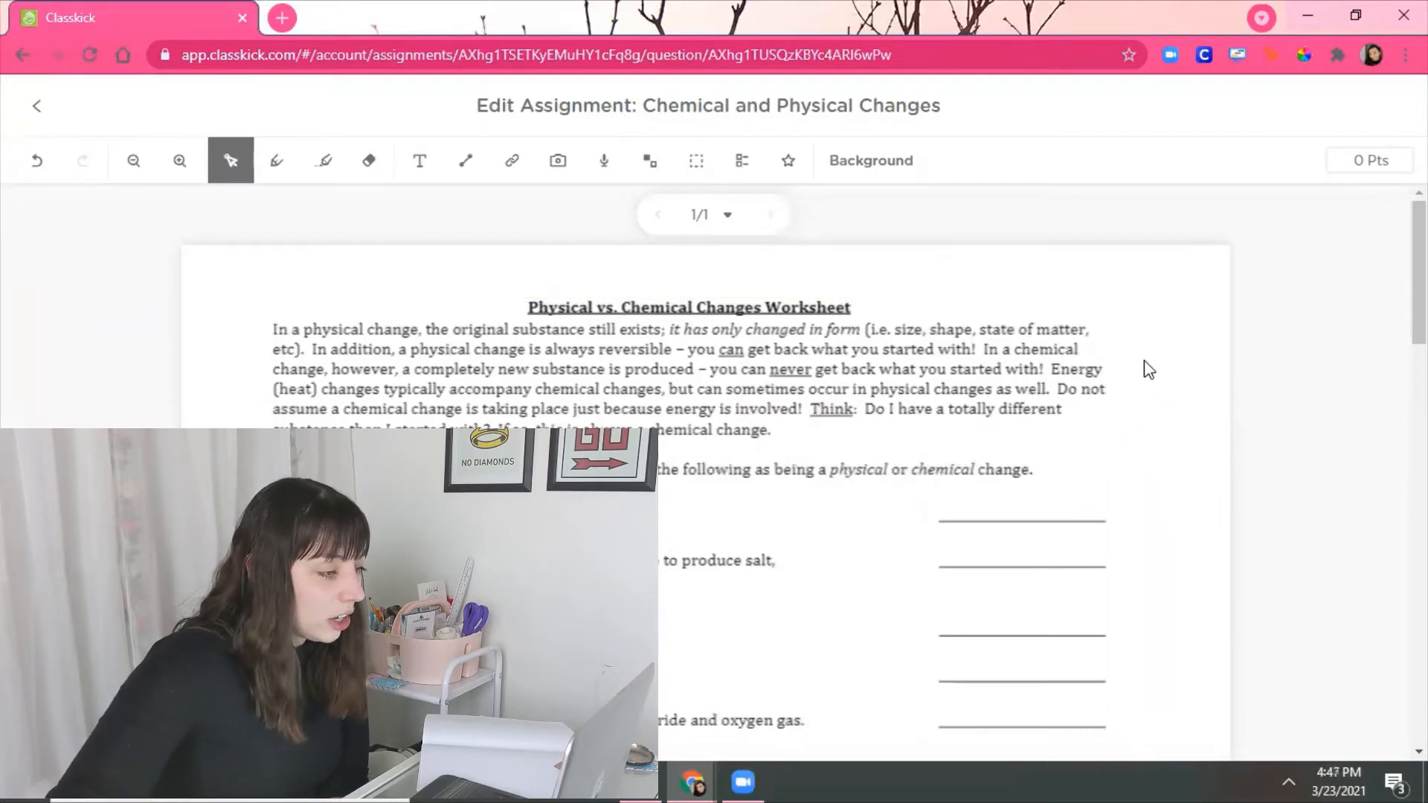
Step: Strike through worksheet statements 1 and 3 with freehand pen lines
{"action": "scroll", "coordinate": [1157, 361], "scroll_direction": "down", "scroll_amount": 2}
{"action": "scroll", "coordinate": [1156, 360], "scroll_direction": "down", "scroll_amount": 3}
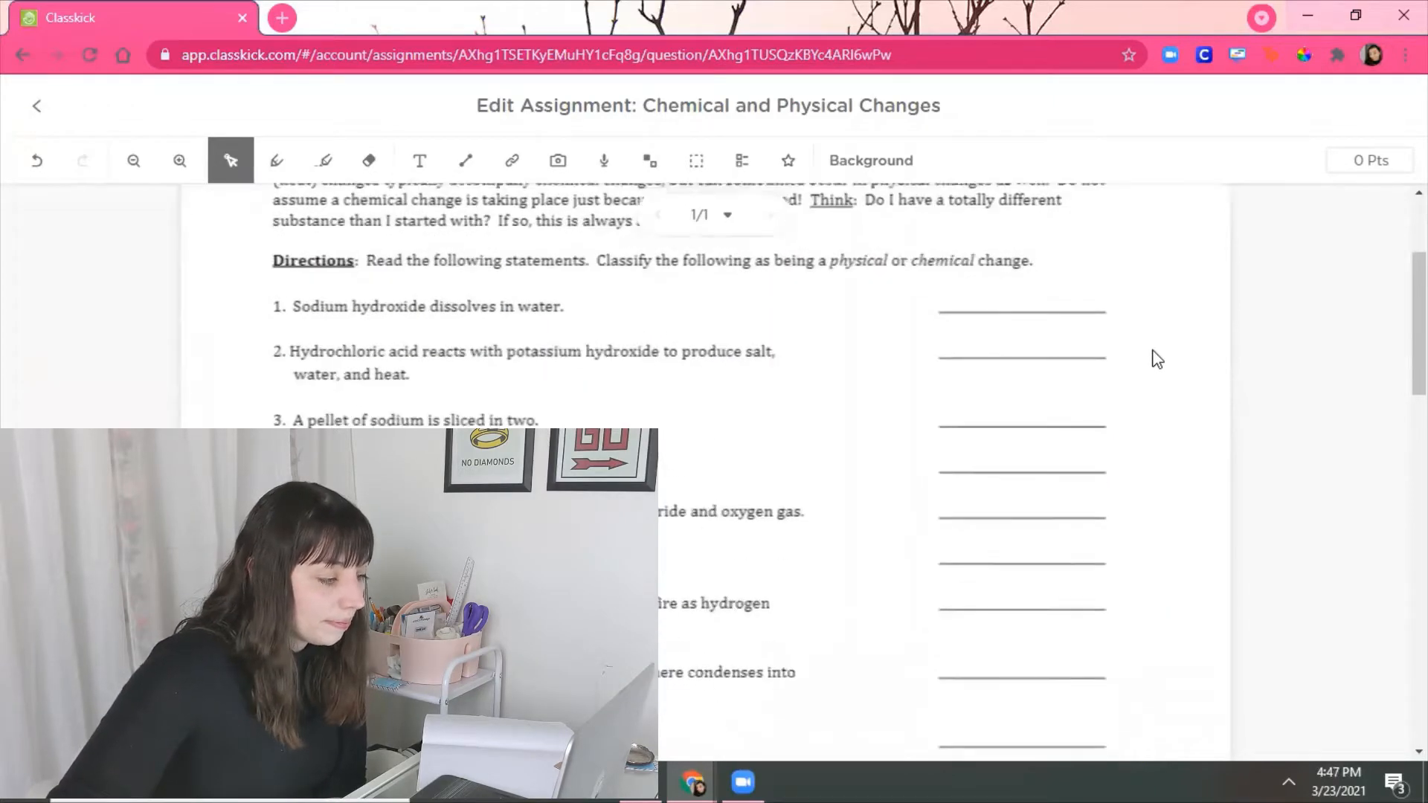
{"action": "scroll", "coordinate": [1156, 360], "scroll_direction": "up", "scroll_amount": 5}
{"action": "scroll", "coordinate": [585, 281], "scroll_direction": "down", "scroll_amount": 4}
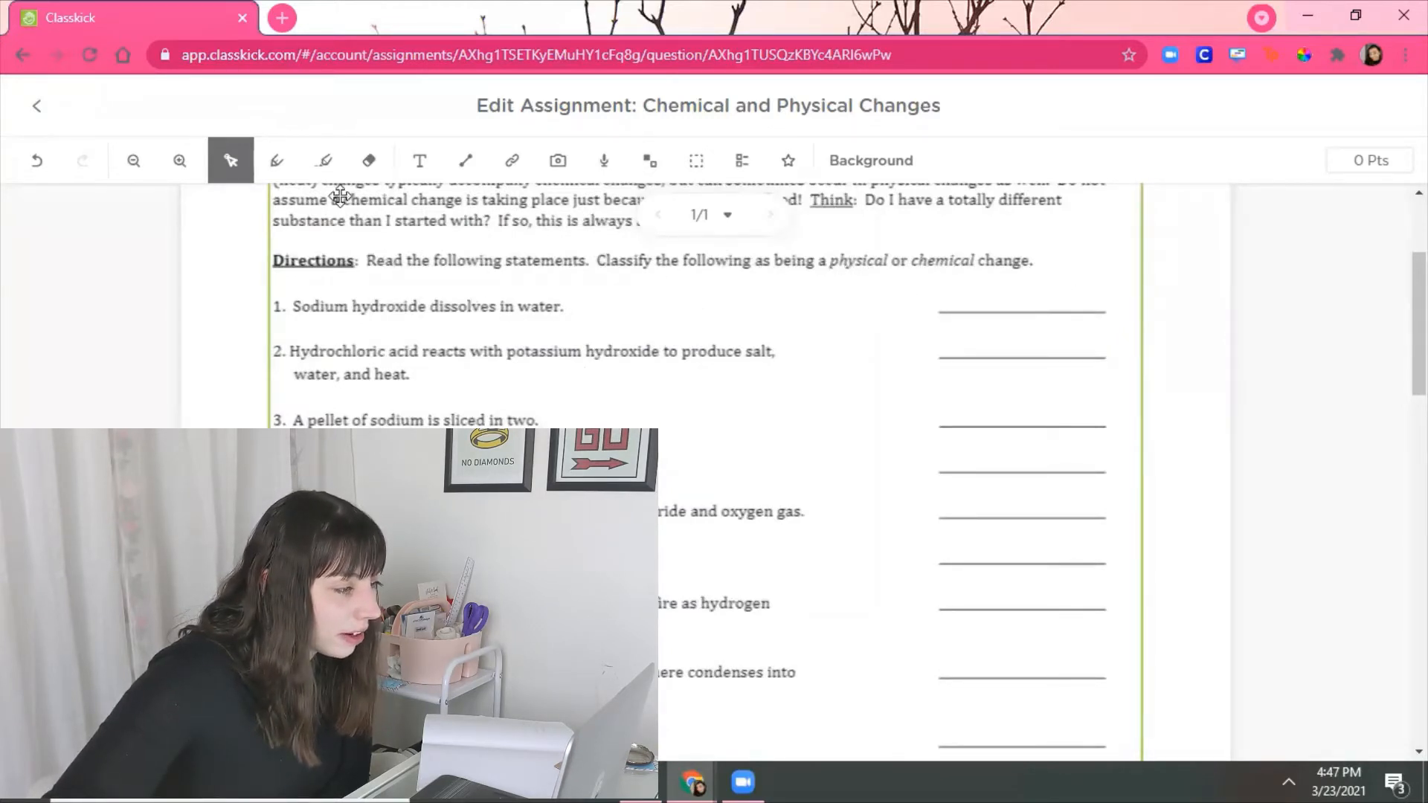
{"action": "left_click", "coordinate": [276, 161]}
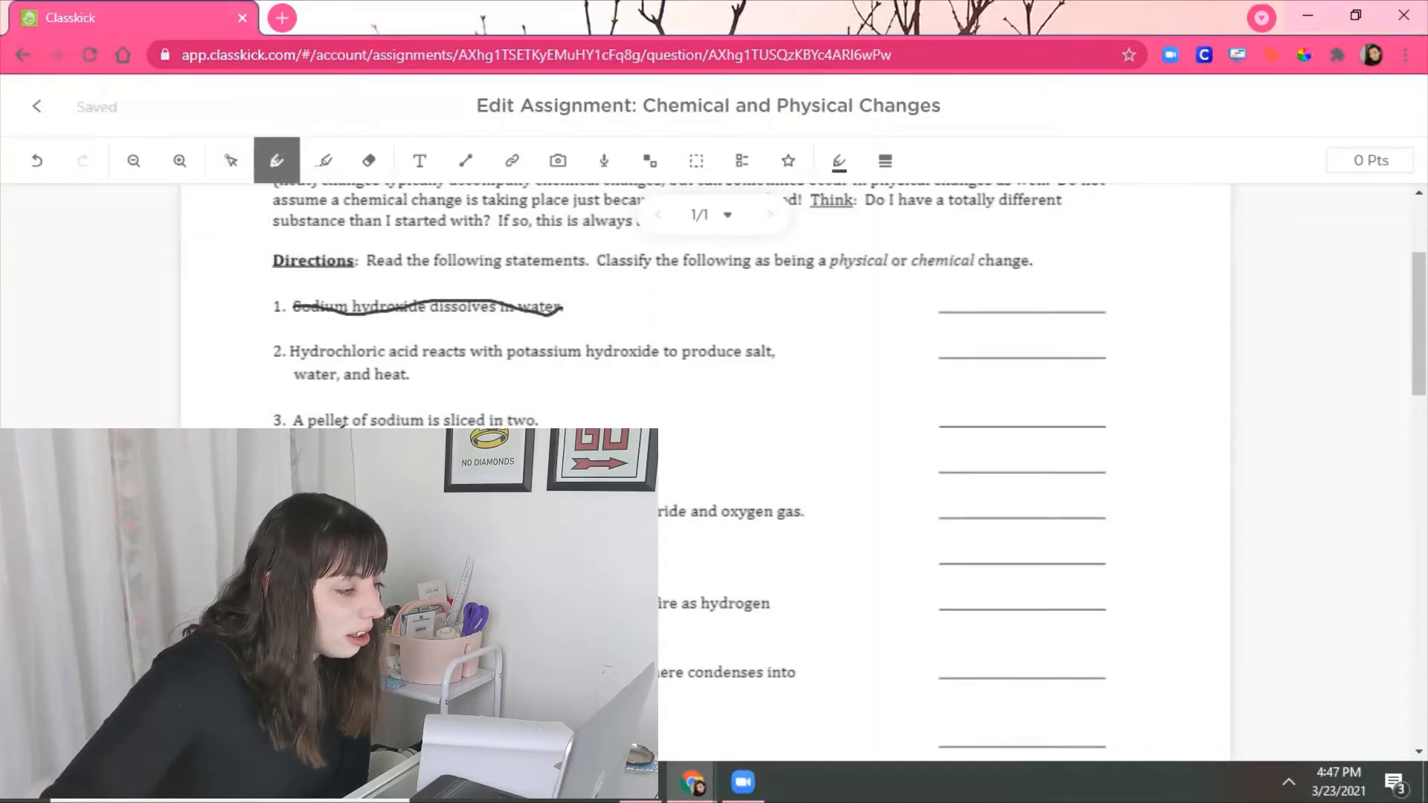
{"action": "scroll", "coordinate": [444, 391], "scroll_direction": "down", "scroll_amount": 2}
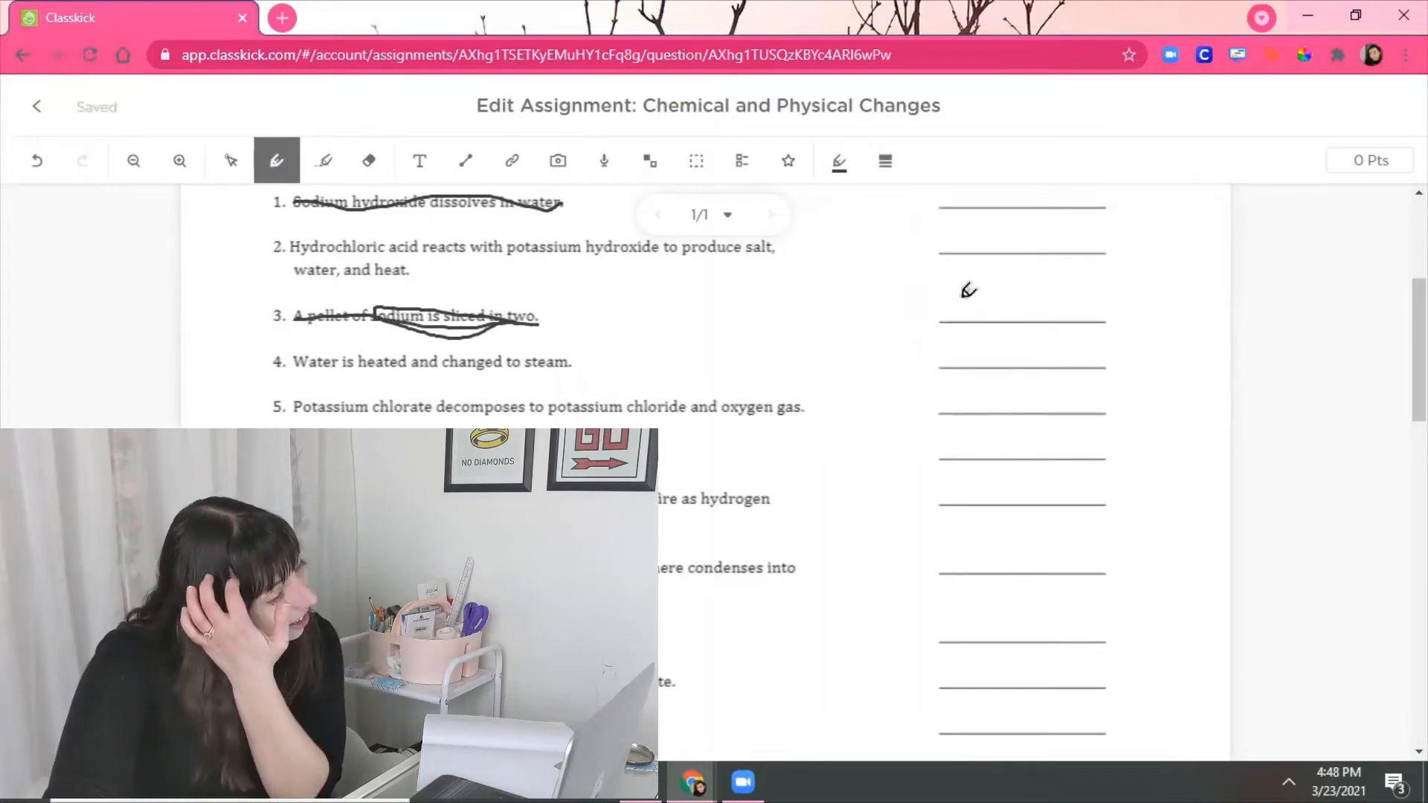
Step: Draw an empty text box over the answer line for statement 3
{"action": "left_click", "coordinate": [418, 169]}
{"action": "left_click_drag", "start_coordinate": [931, 276], "coordinate": [1113, 327]}
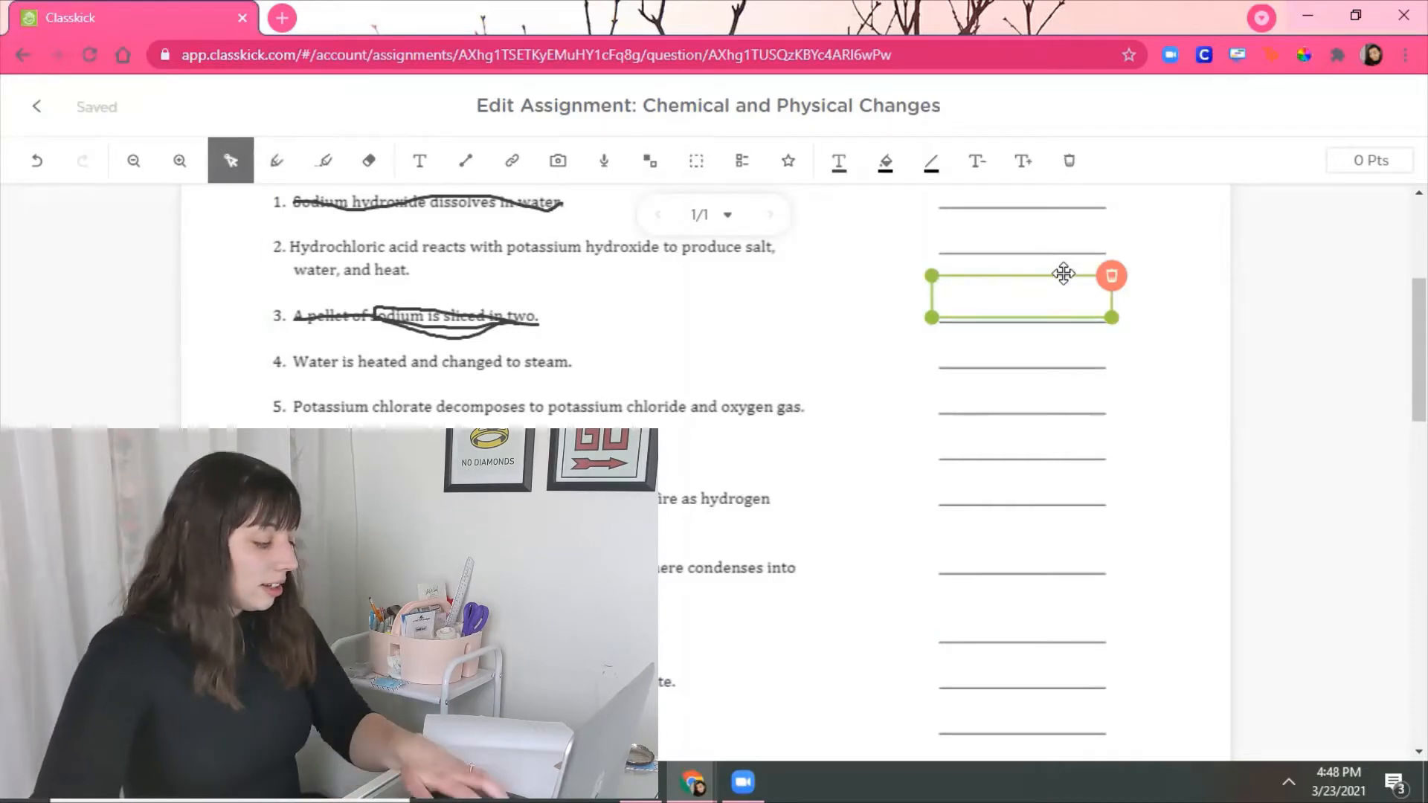
{"action": "left_click", "coordinate": [1019, 366]}
{"action": "key", "text": "ctrl+v"}
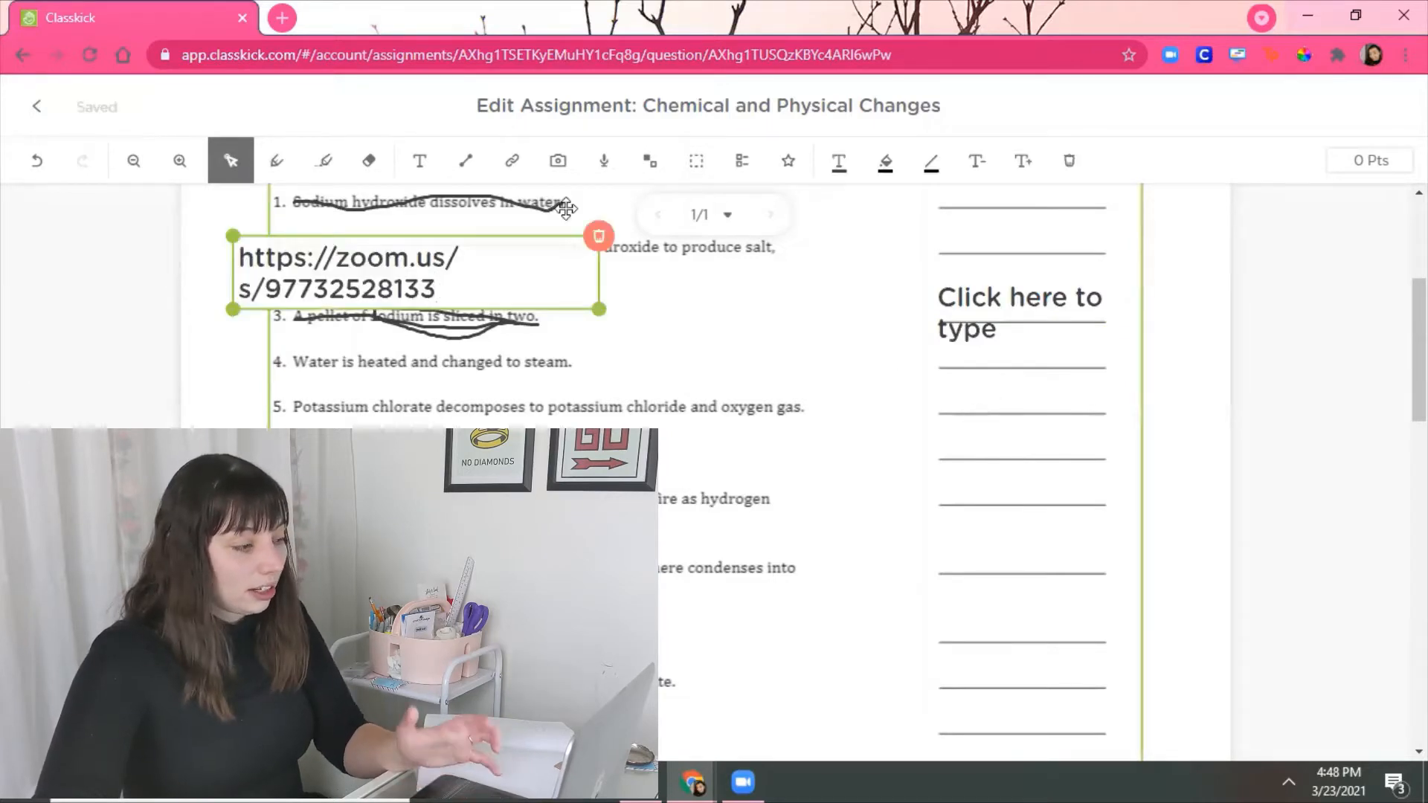
{"action": "left_click", "coordinate": [599, 238]}
Step: Move the text box at statement 3 slightly lower over its answer line, leaving its placeholder text in place
{"action": "left_click", "coordinate": [1008, 281]}
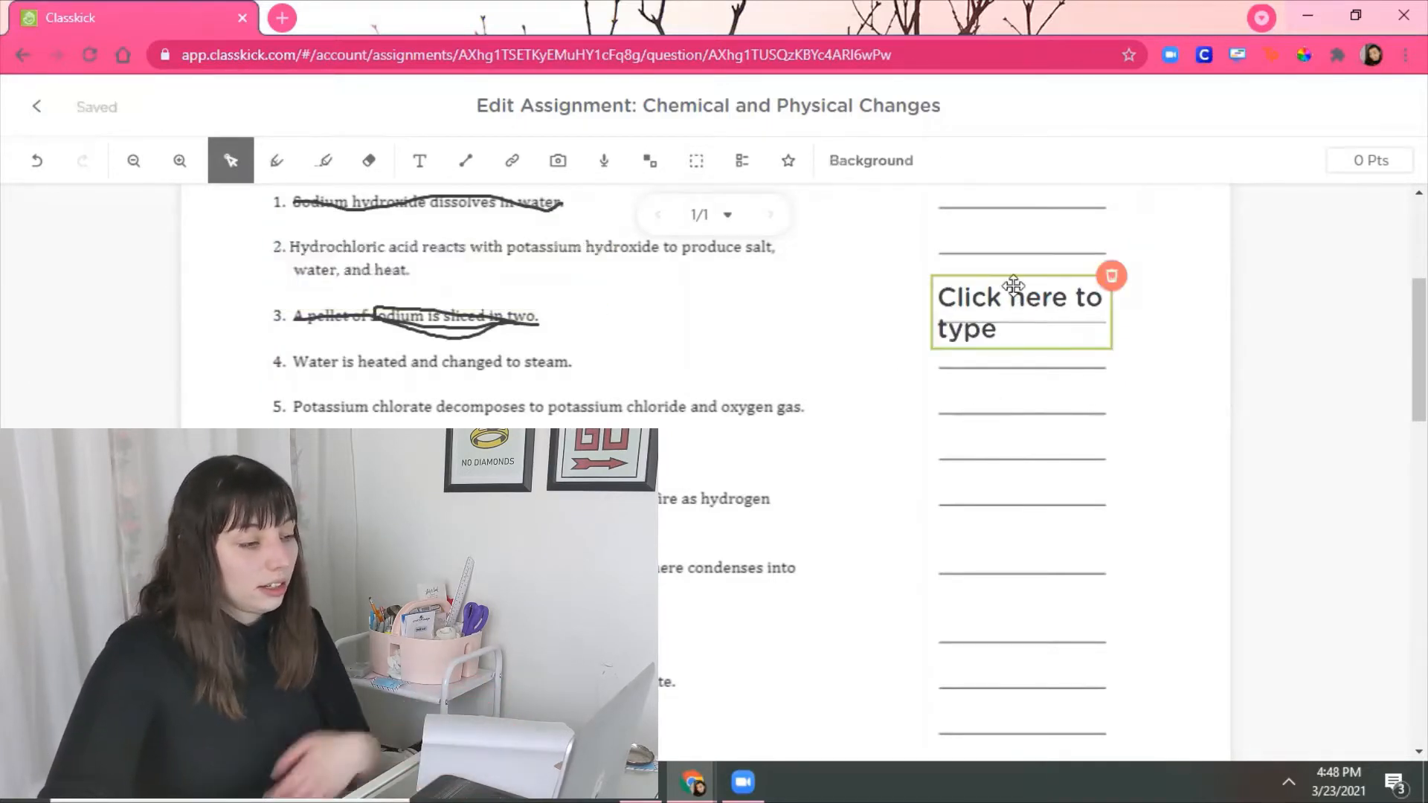
{"action": "left_click", "coordinate": [998, 263]}
{"action": "left_click", "coordinate": [1005, 281]}
{"action": "left_click", "coordinate": [1007, 286]}
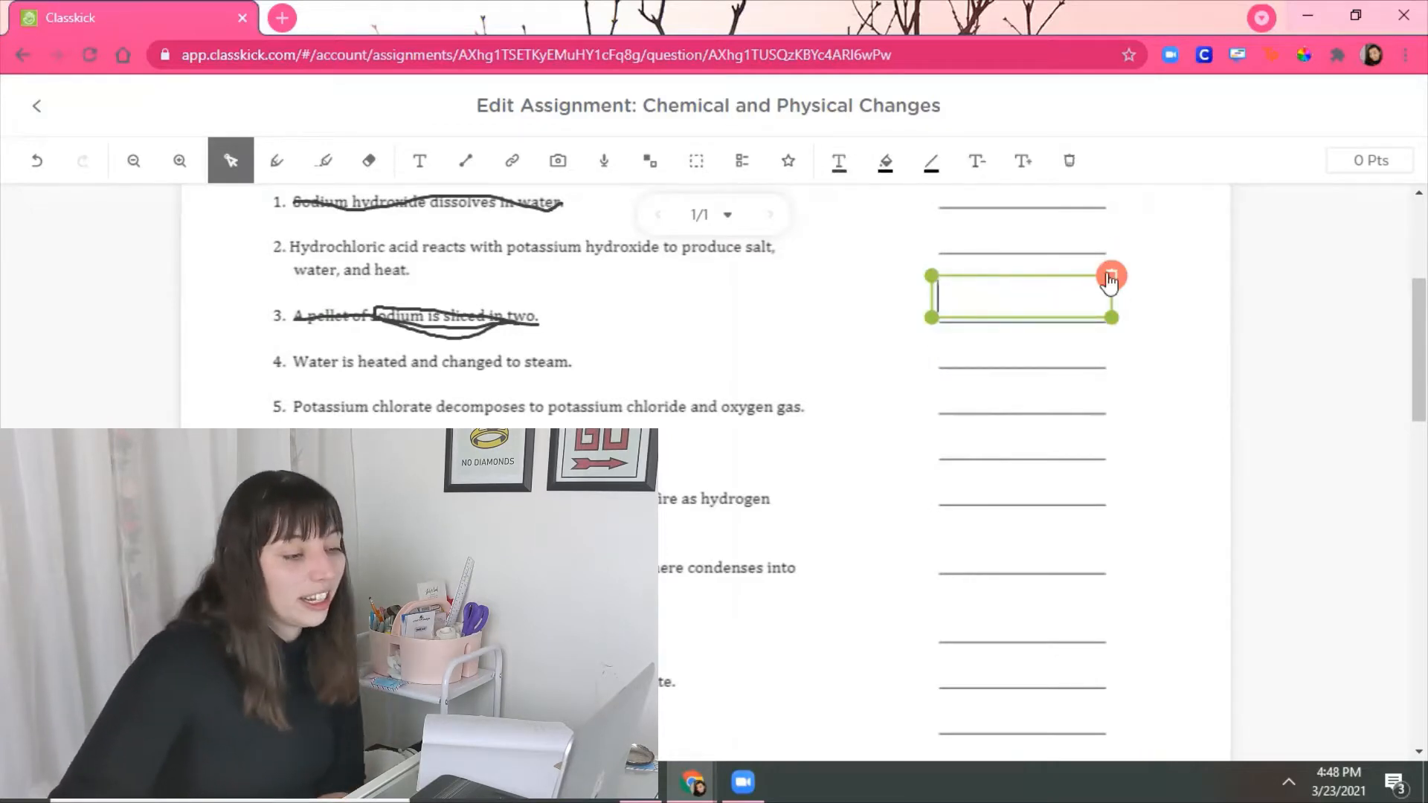
{"action": "left_click_drag", "start_coordinate": [1066, 313], "coordinate": [1068, 277]}
{"action": "left_click", "coordinate": [1032, 336]}
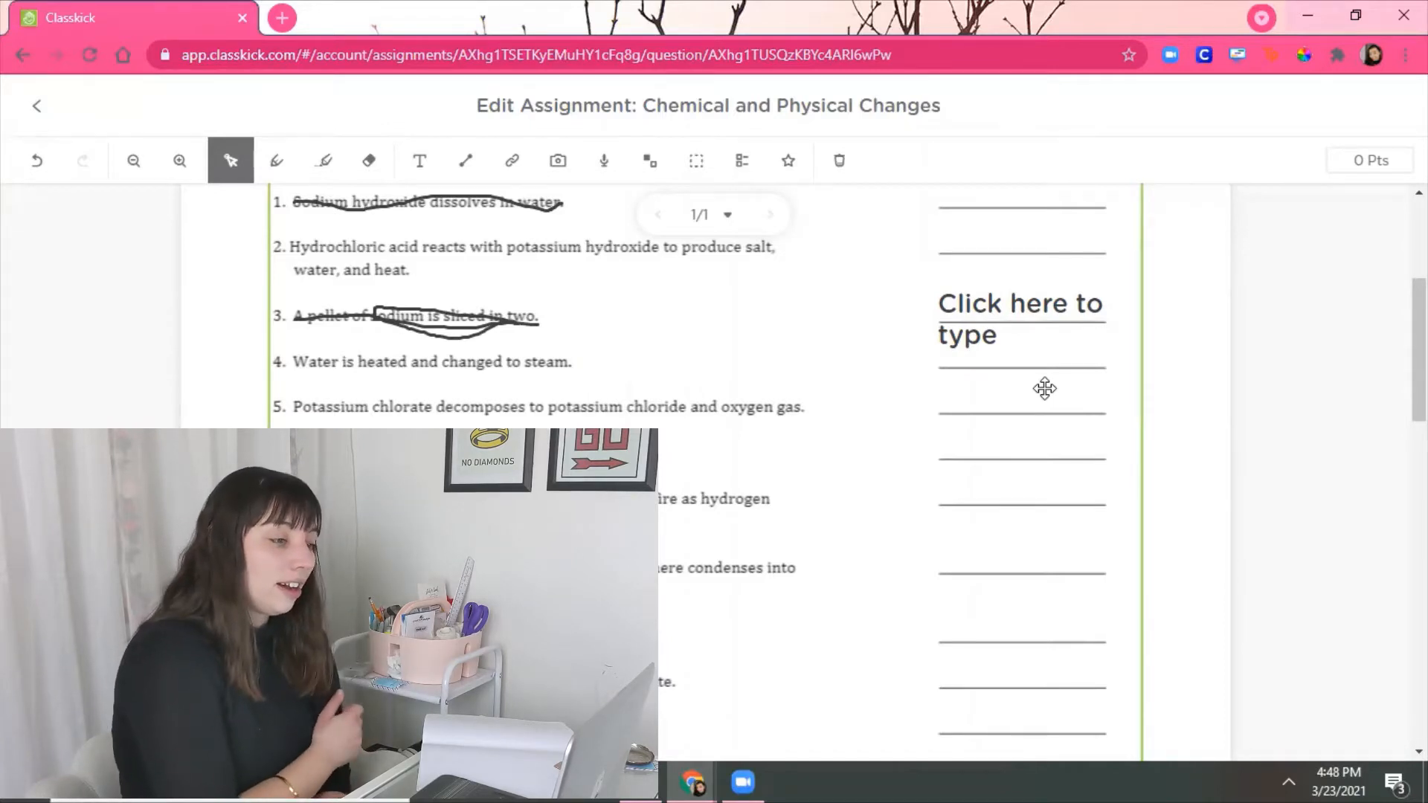
Step: Add a fill-in-the-blank field on statement 5's answer line with the acceptable answer "chemical", worth 1 point
{"action": "left_click", "coordinate": [696, 161]}
{"action": "left_click_drag", "start_coordinate": [961, 363], "coordinate": [1110, 410]}
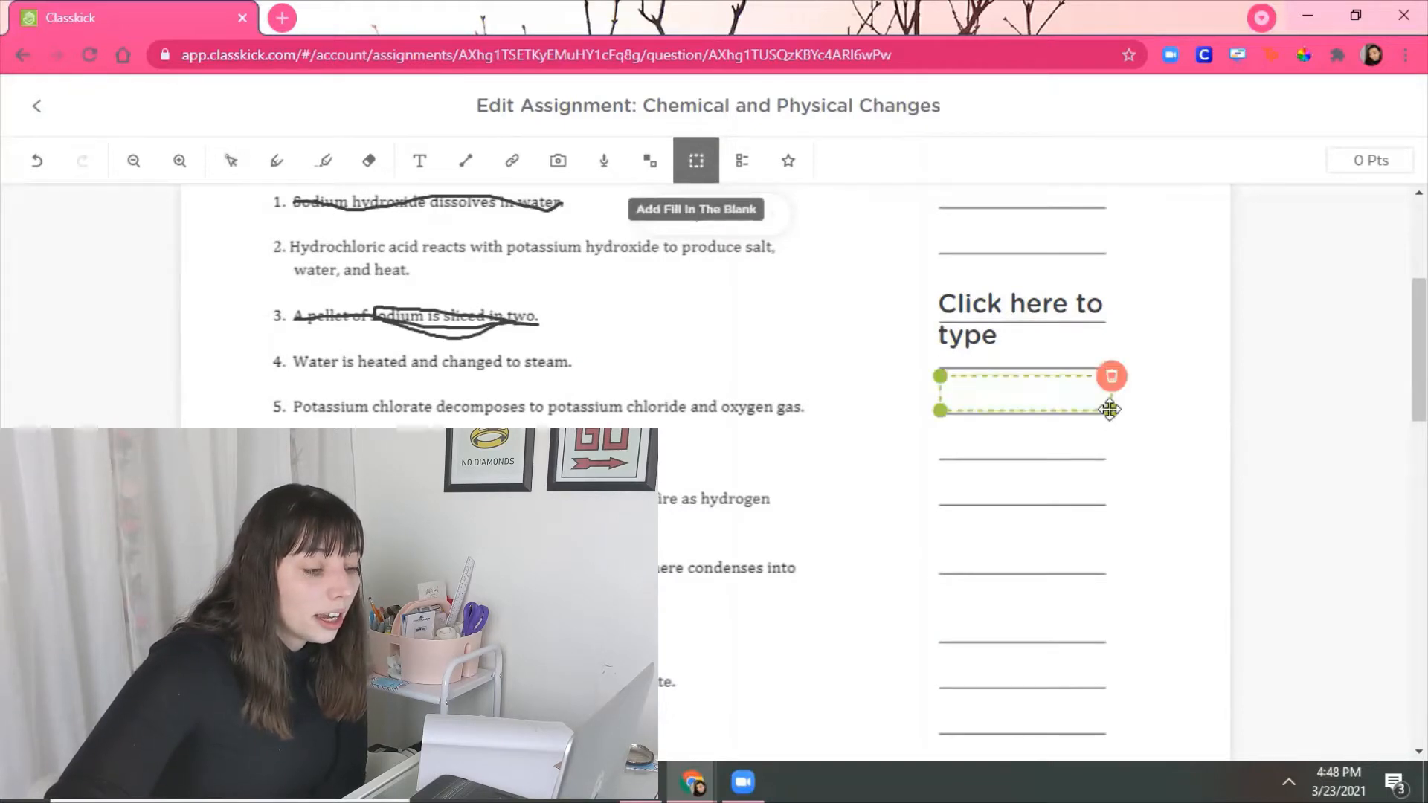
{"action": "left_click", "coordinate": [1157, 275]}
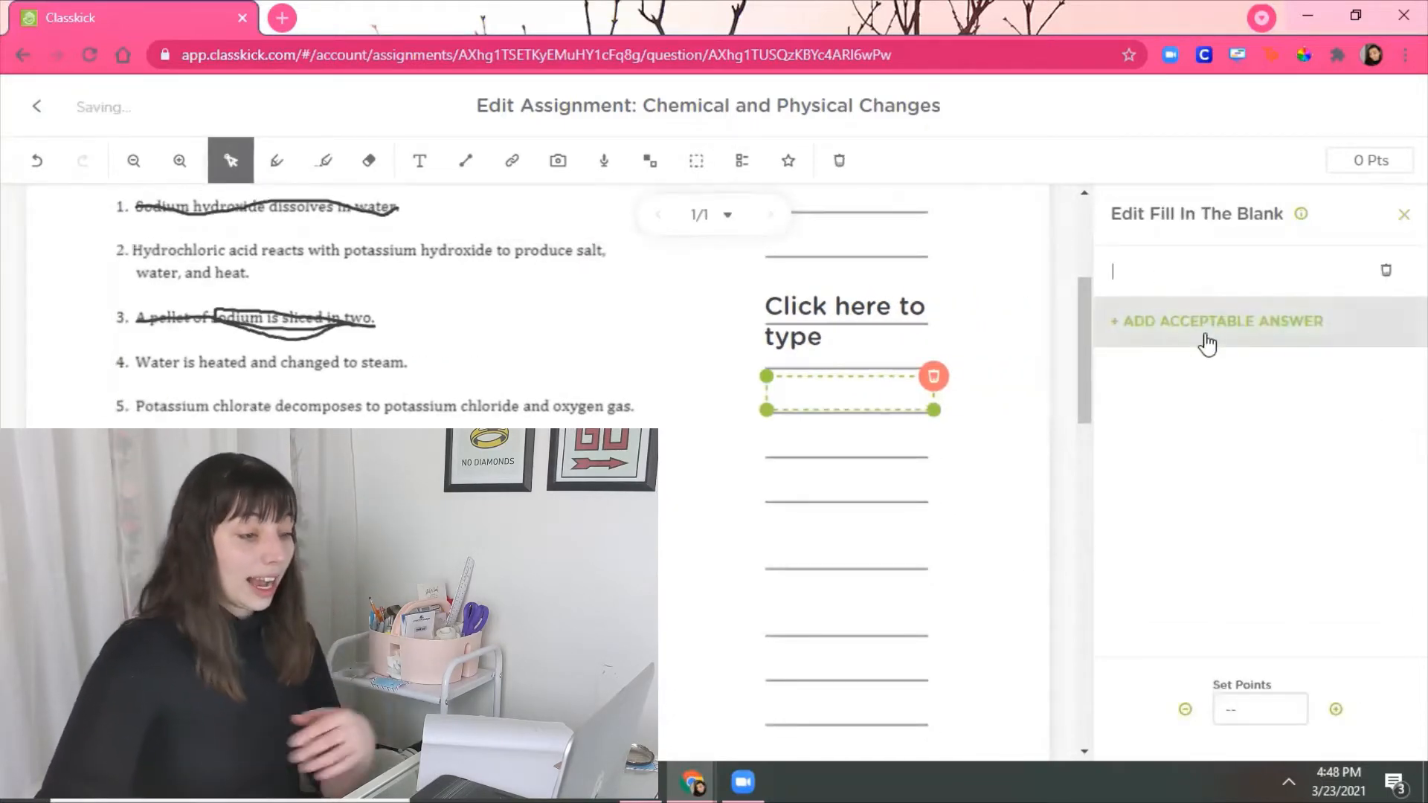
{"action": "type", "text": "chemical"}
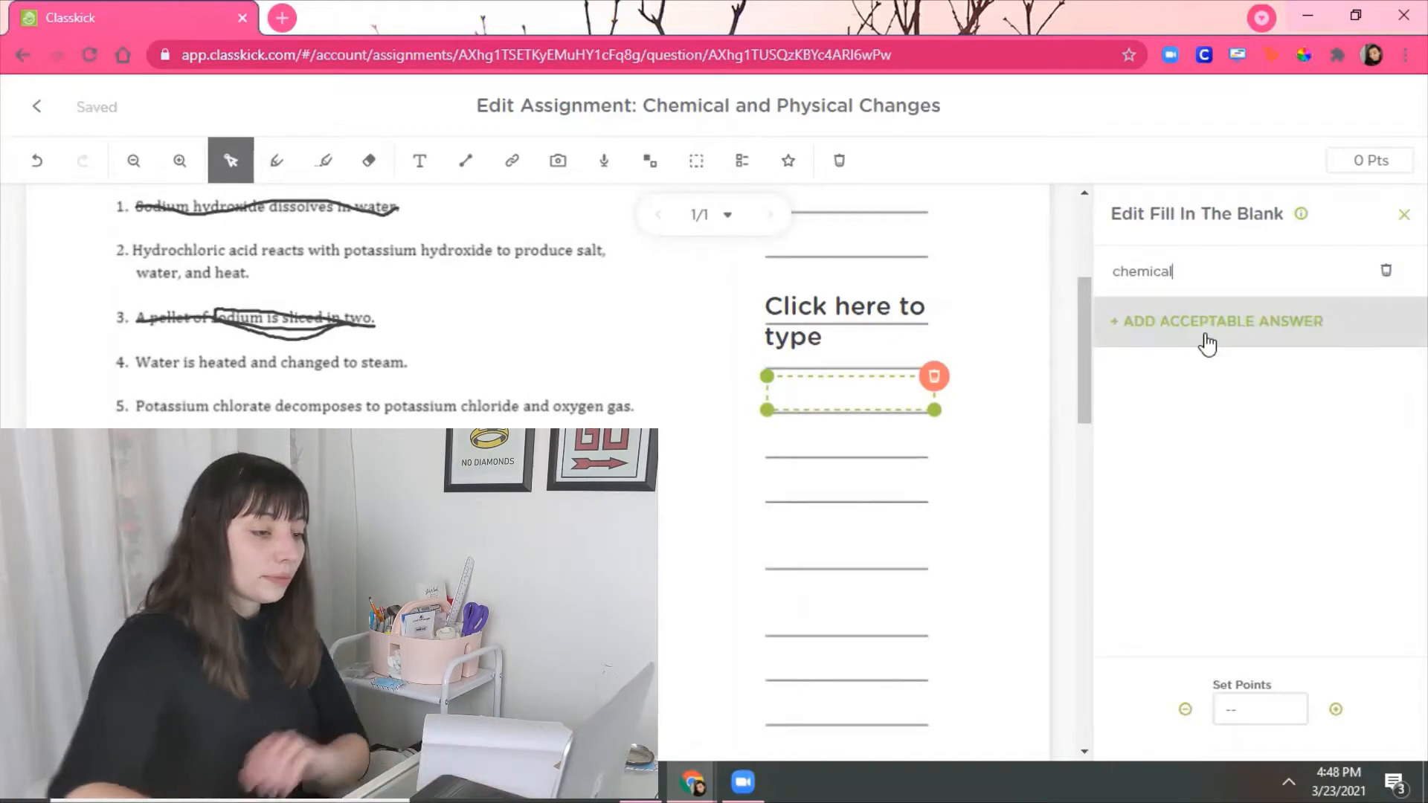
{"action": "left_click", "coordinate": [1252, 710]}
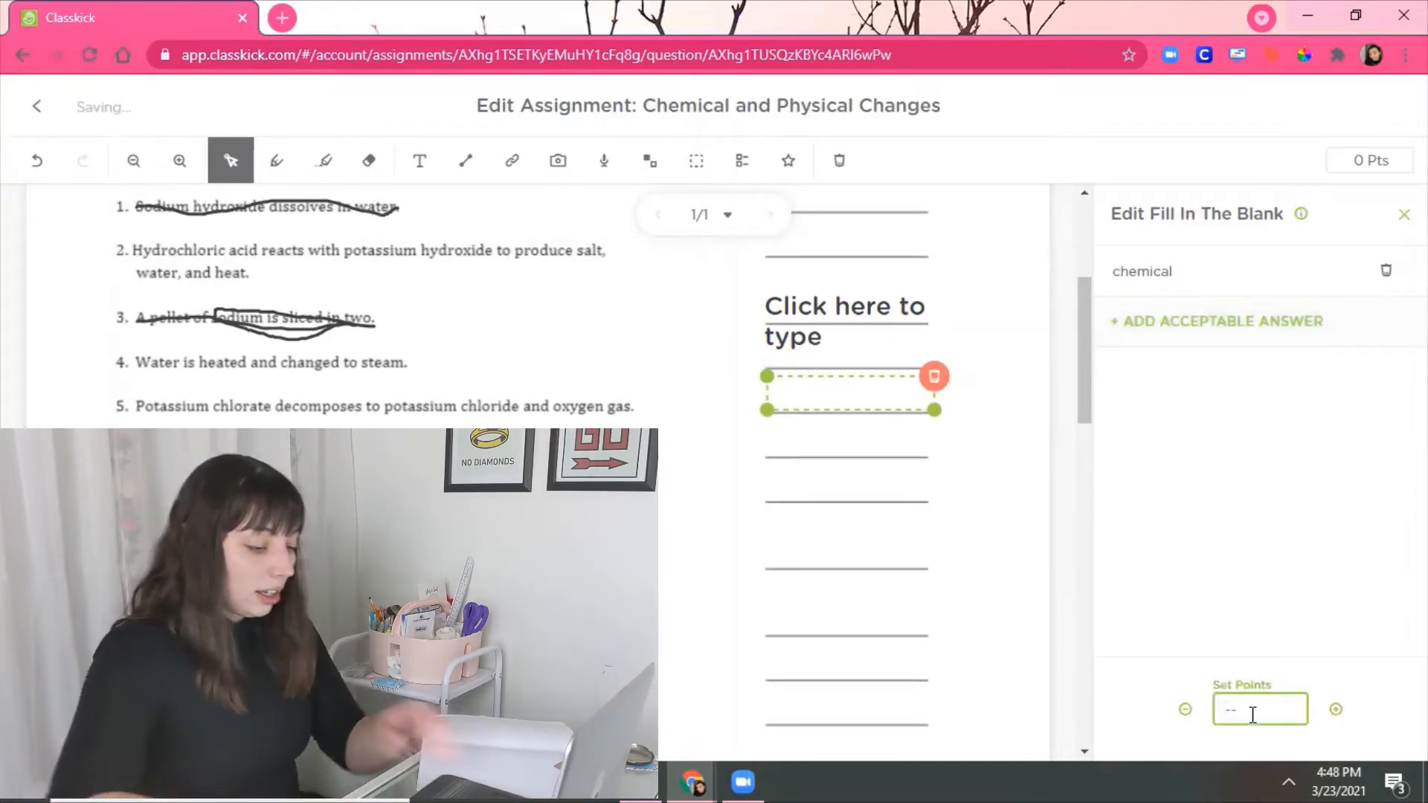
{"action": "type", "text": "01"}
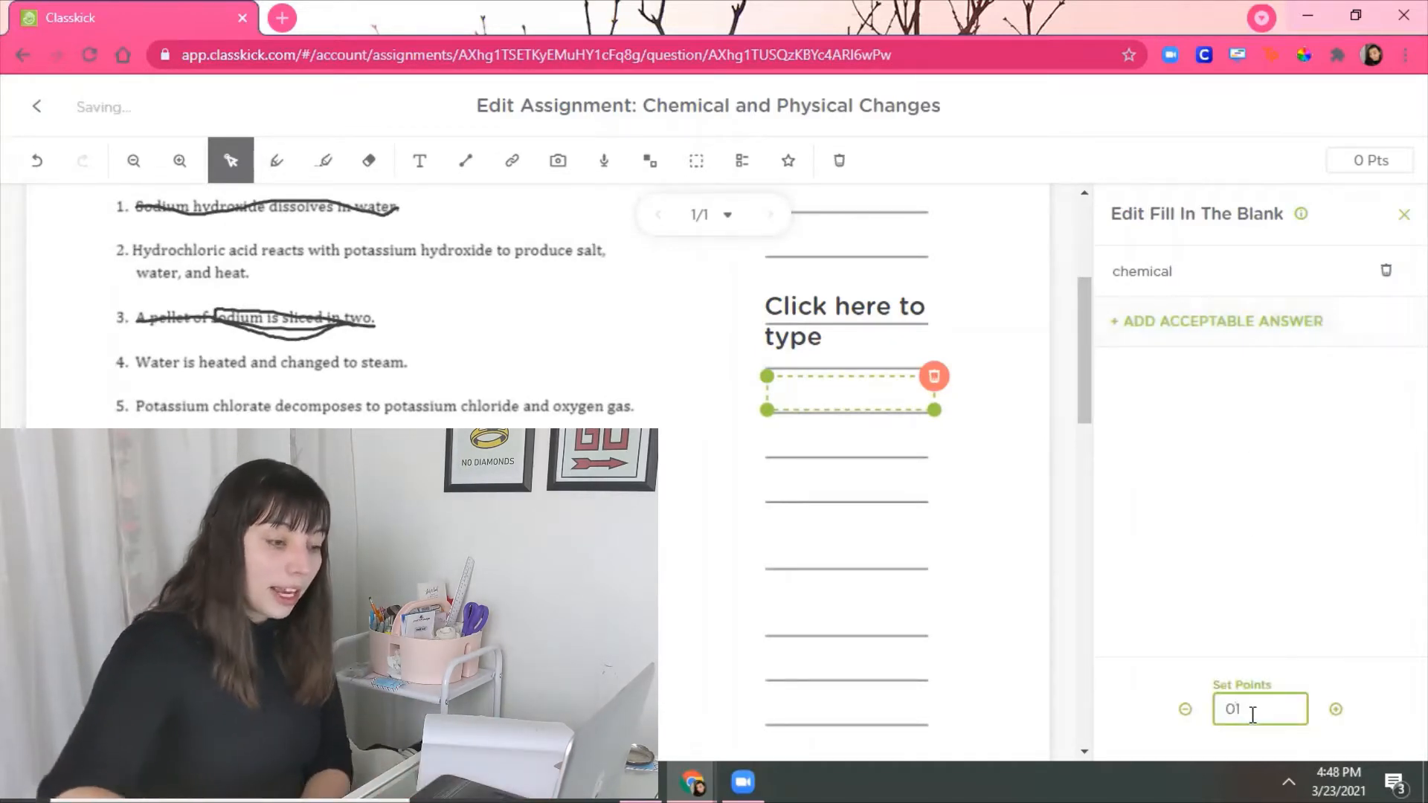
{"action": "left_click", "coordinate": [851, 453]}
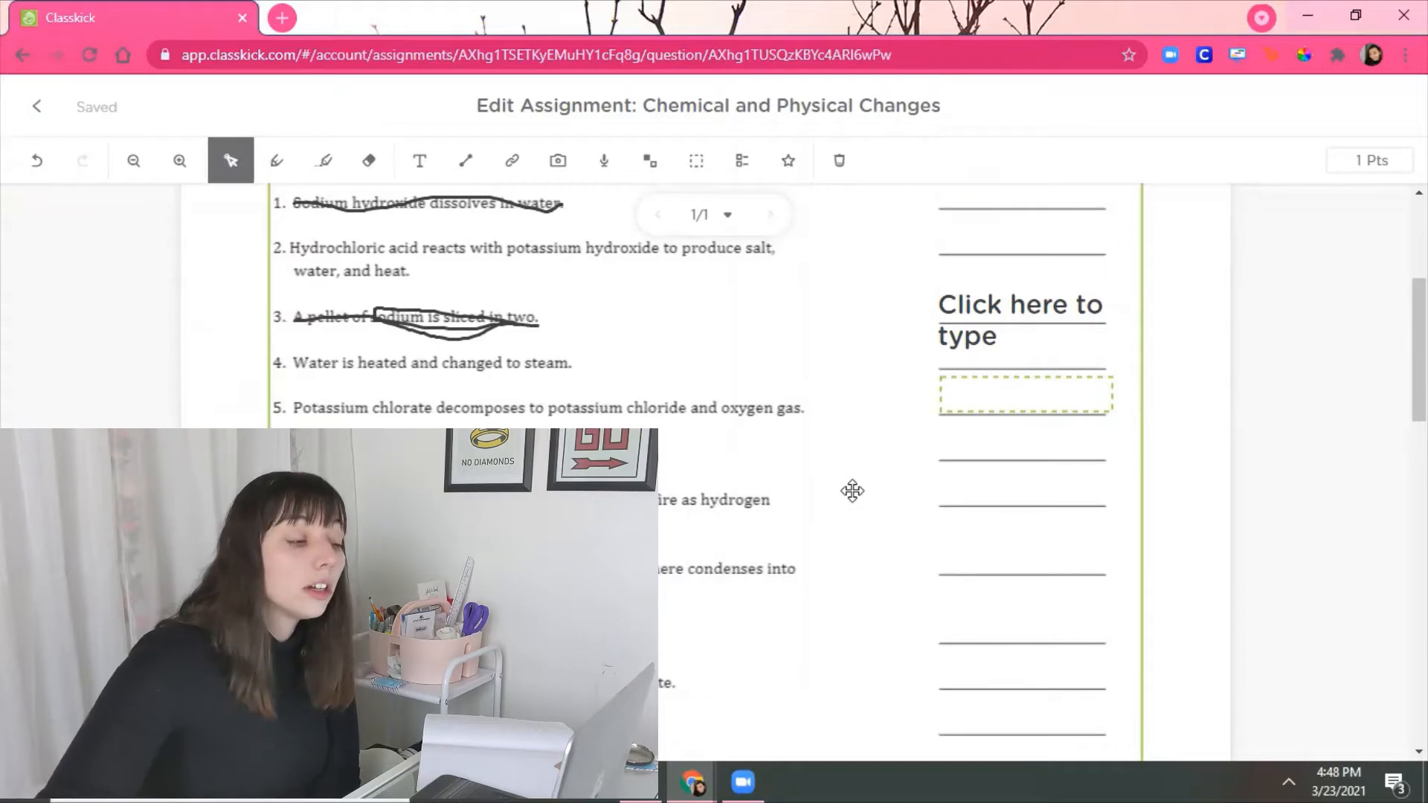
Step: Erase the pen lines over statements 1 and 3, and strike through statement 1 again with the pen
{"action": "left_click", "coordinate": [370, 163]}
{"action": "left_click", "coordinate": [477, 336]}
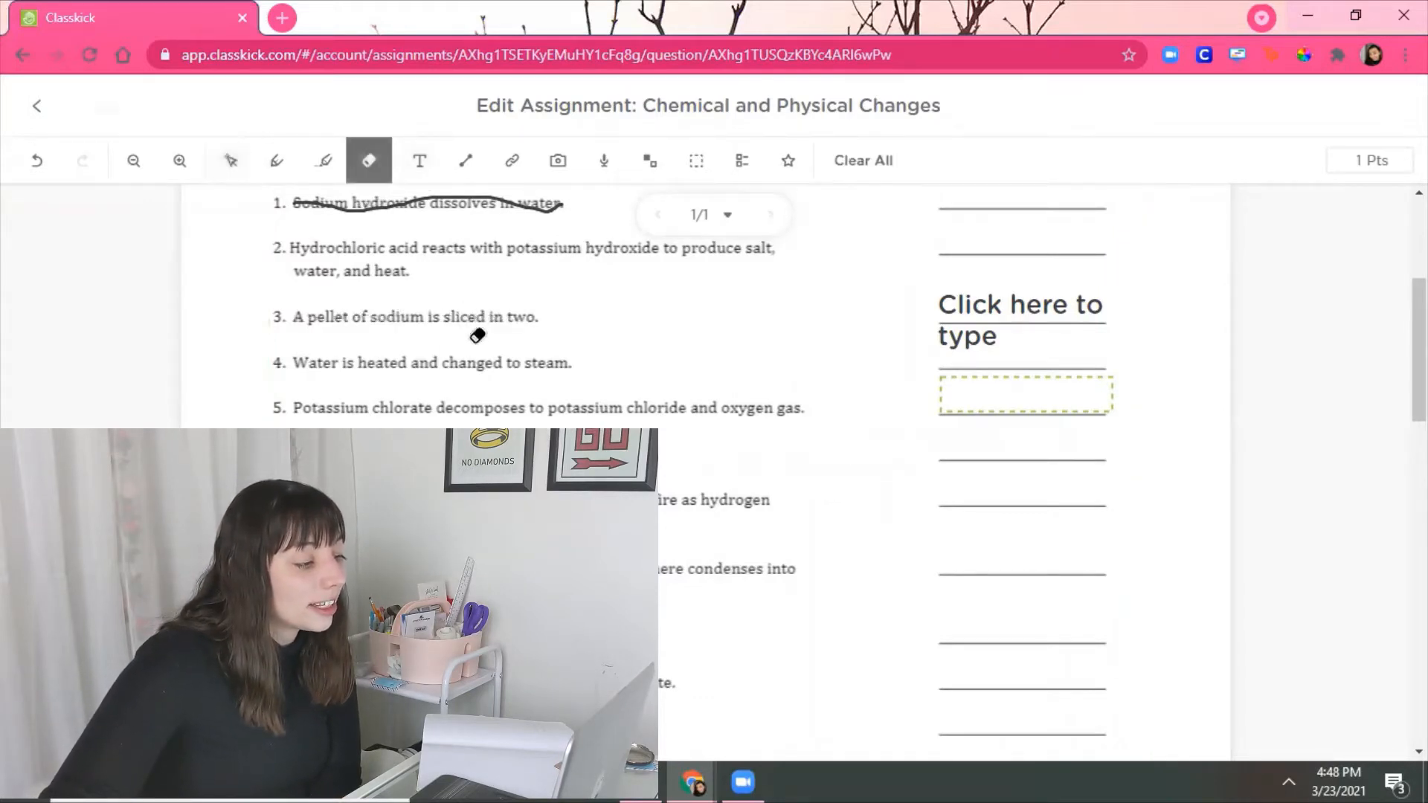
{"action": "left_click", "coordinate": [421, 195]}
{"action": "left_click", "coordinate": [276, 160]}
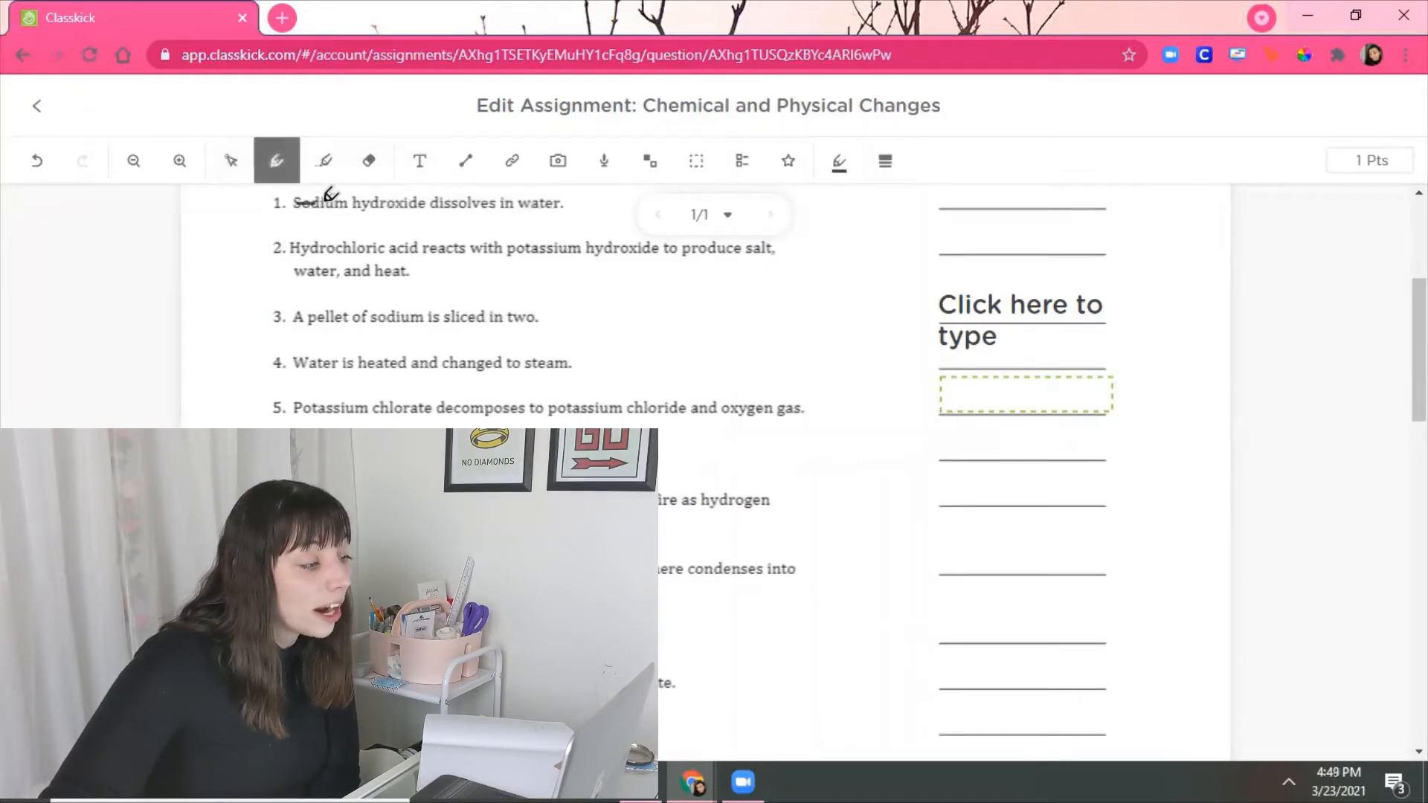
{"action": "left_click_drag", "start_coordinate": [386, 204], "coordinate": [510, 202]}
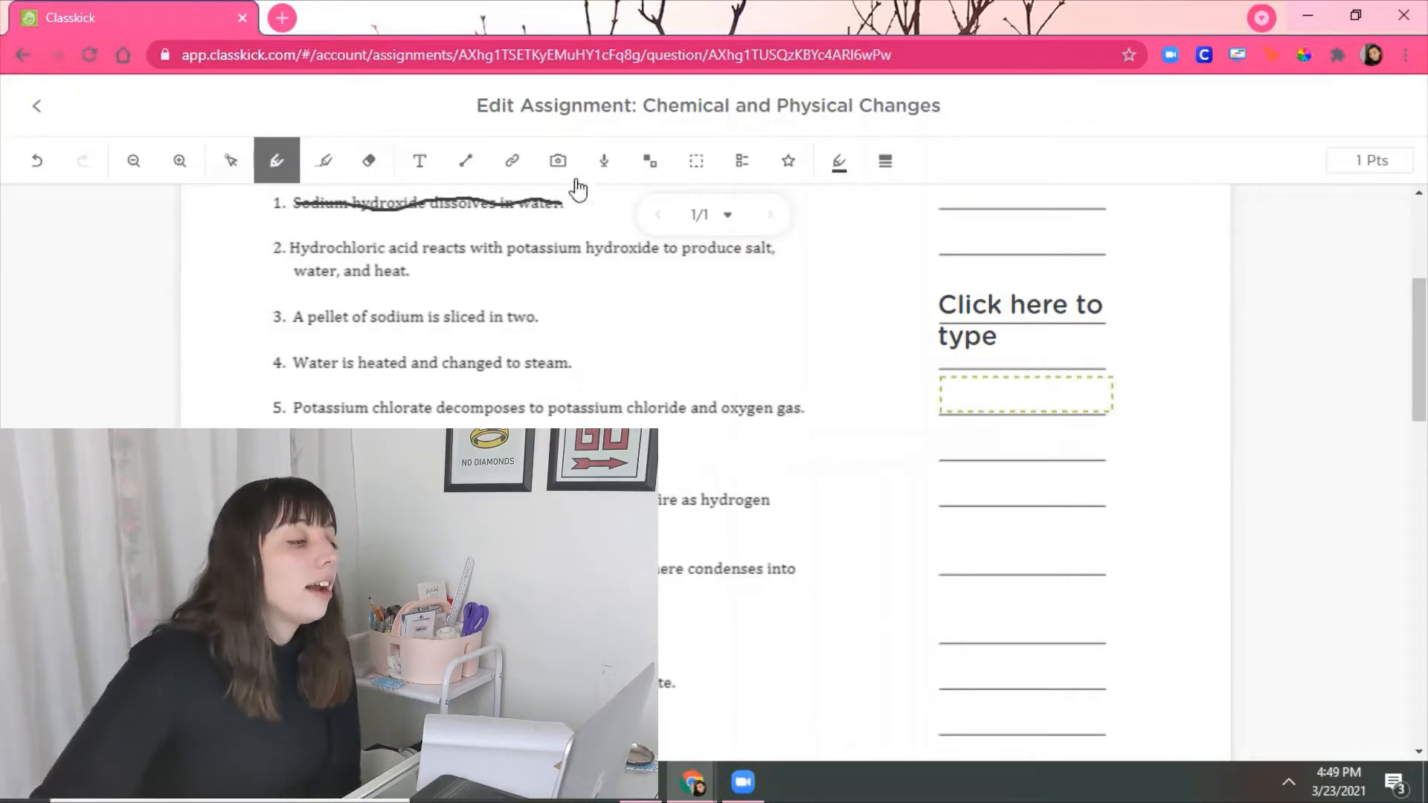
Step: View the dialog for adding images that students can move and rotate, and close it without selecting a file
{"action": "left_click", "coordinate": [658, 172]}
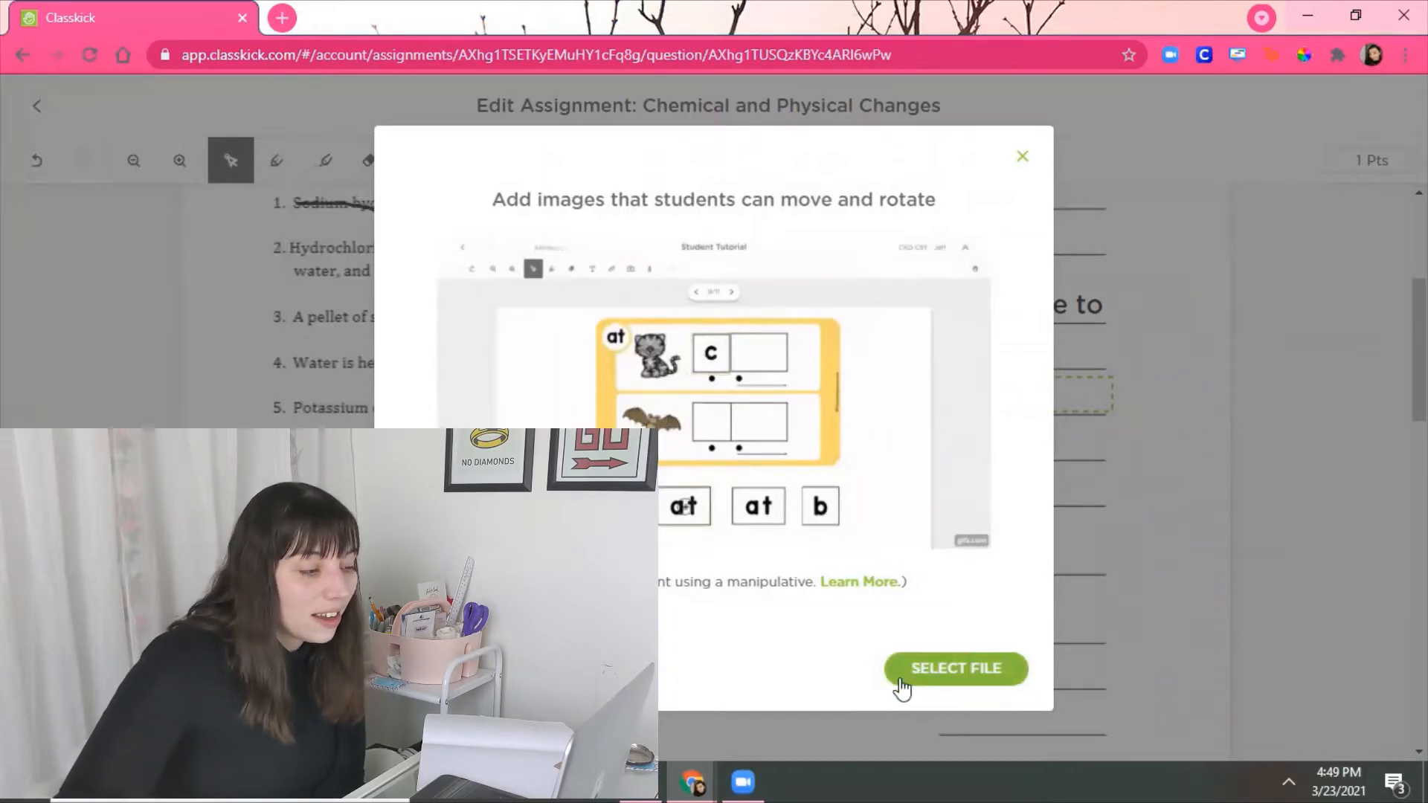
{"action": "left_click", "coordinate": [1023, 157]}
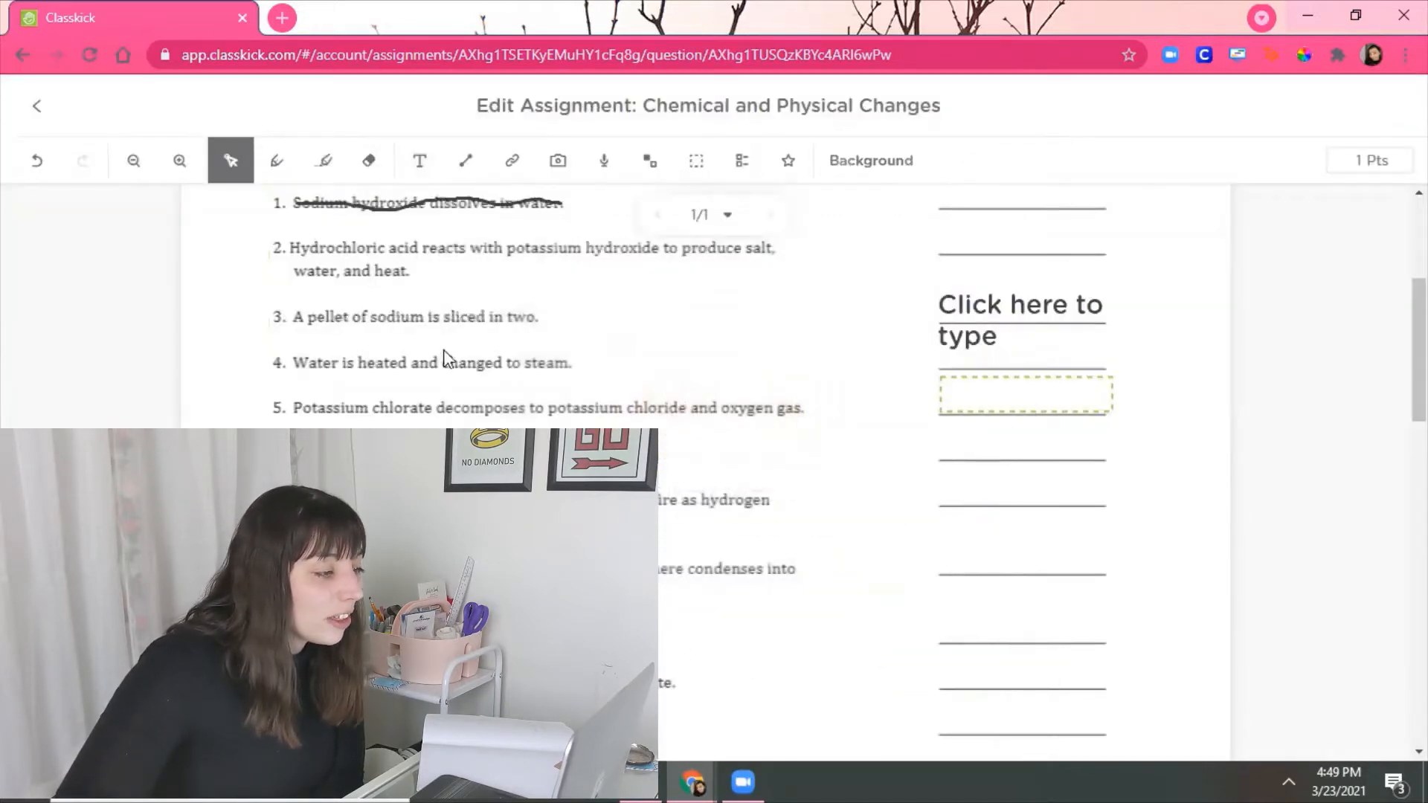
Step: Add a multiple choice question with correct answer B, worth 1 point, and place it below the fill-in-the-blank field
{"action": "left_click", "coordinate": [746, 164]}
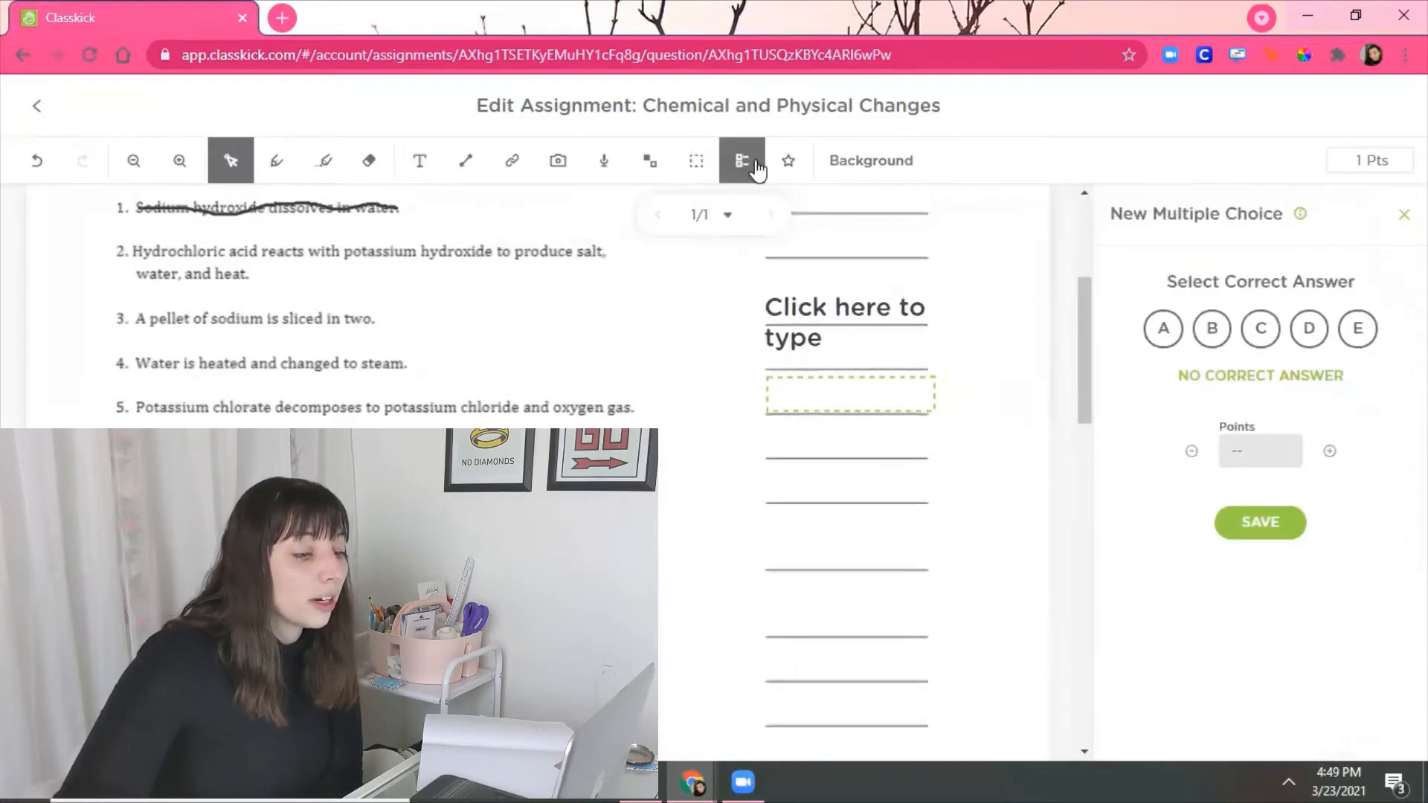
{"action": "left_click", "coordinate": [1212, 330]}
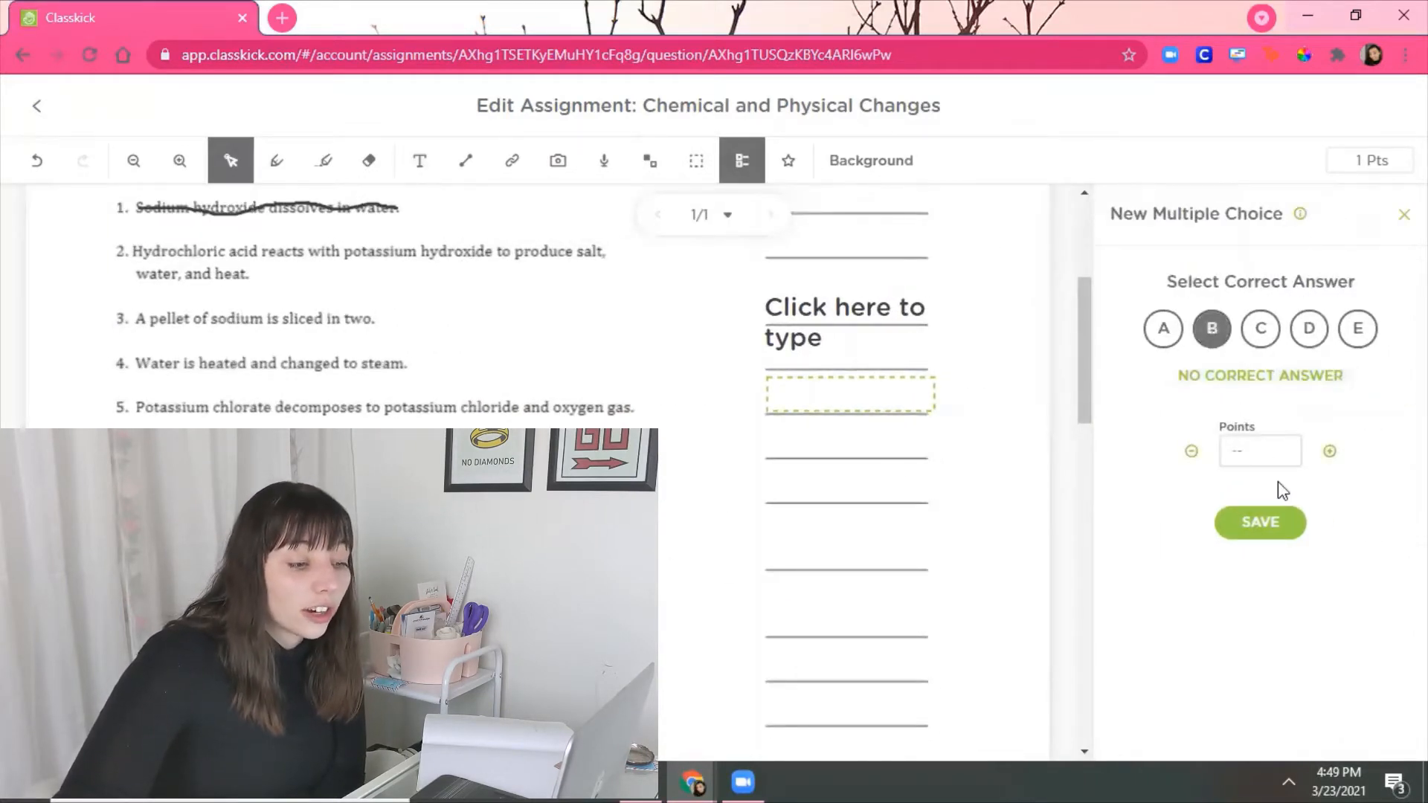
{"action": "left_click", "coordinate": [1267, 529]}
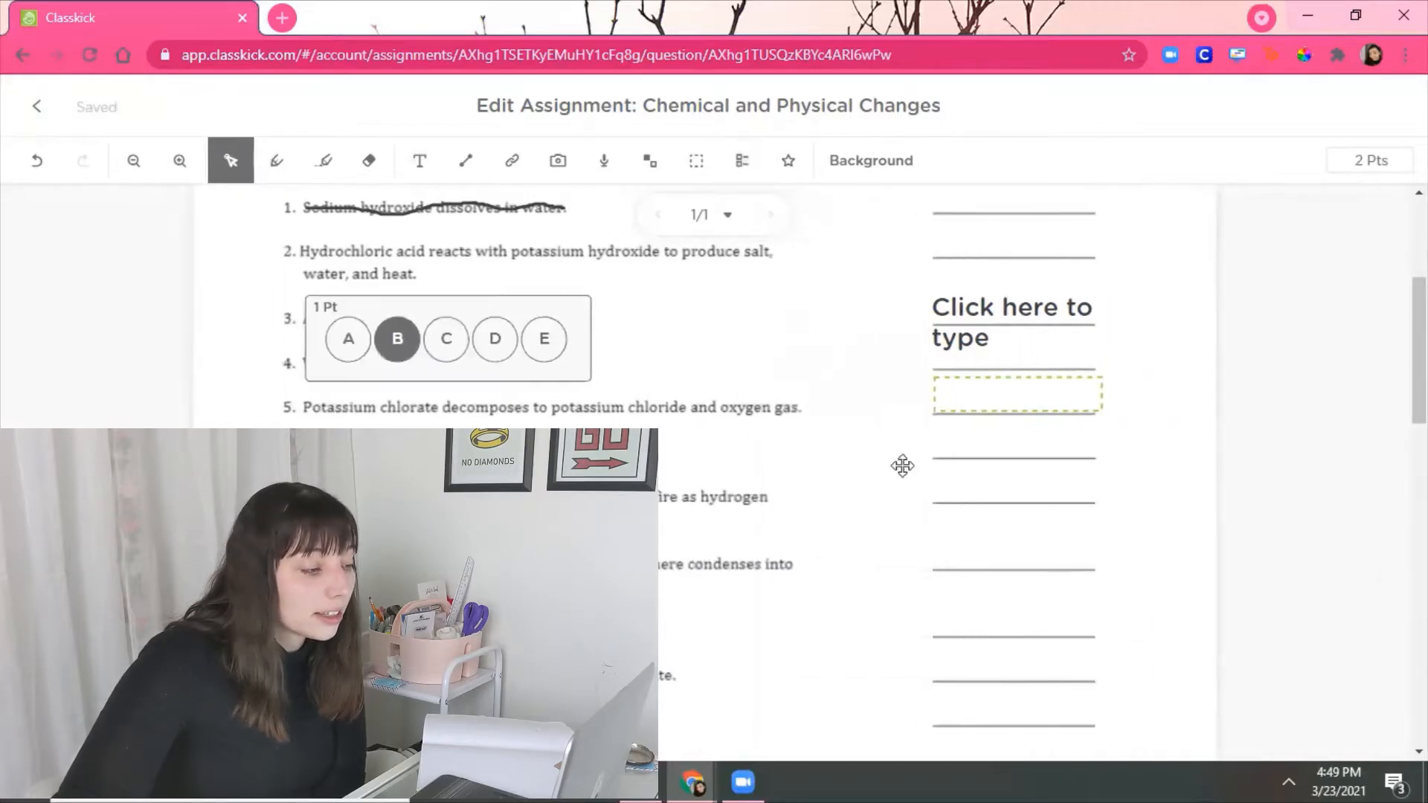
{"action": "left_click_drag", "start_coordinate": [522, 348], "coordinate": [1026, 481]}
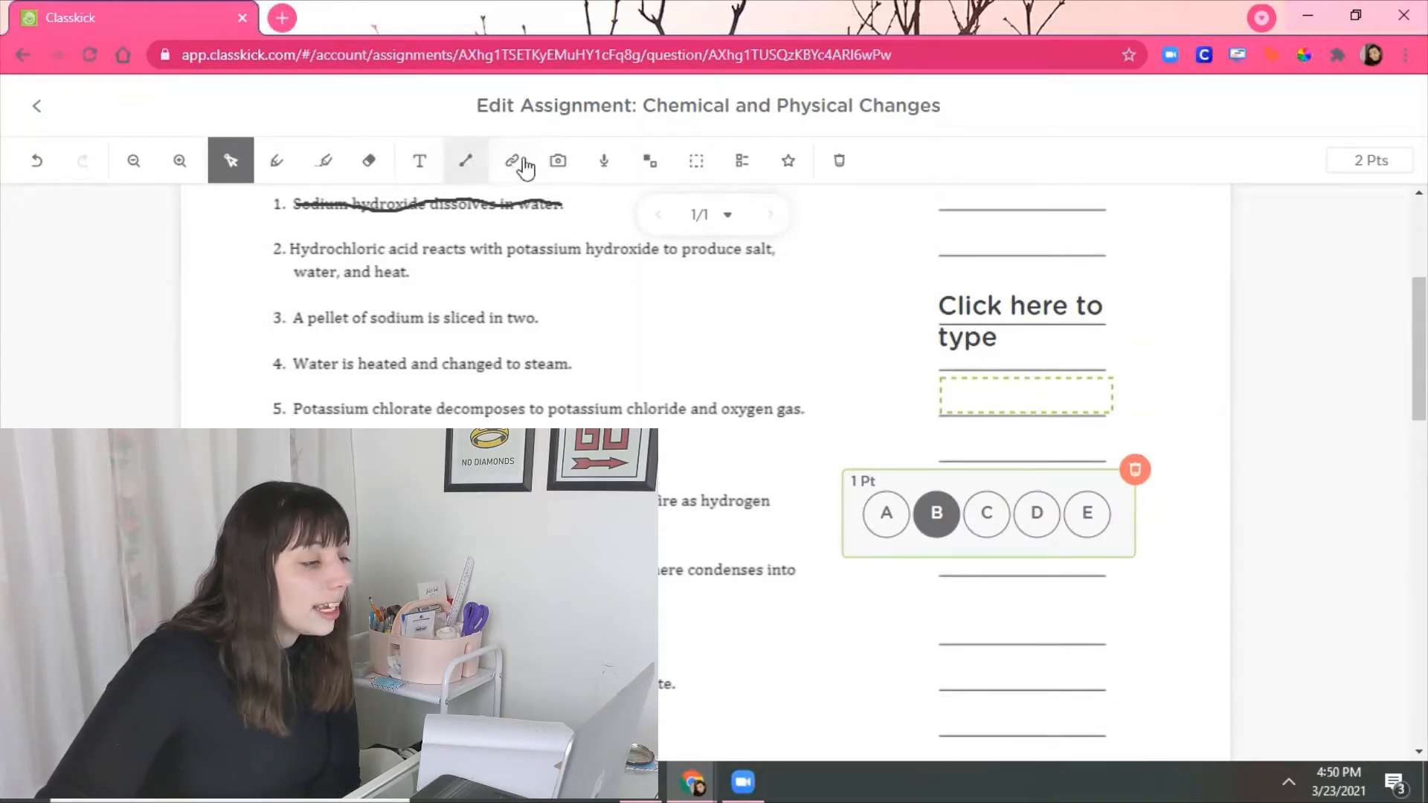
Step: View the list of available feedback stickers without adding or editing one
{"action": "left_click", "coordinate": [790, 161]}
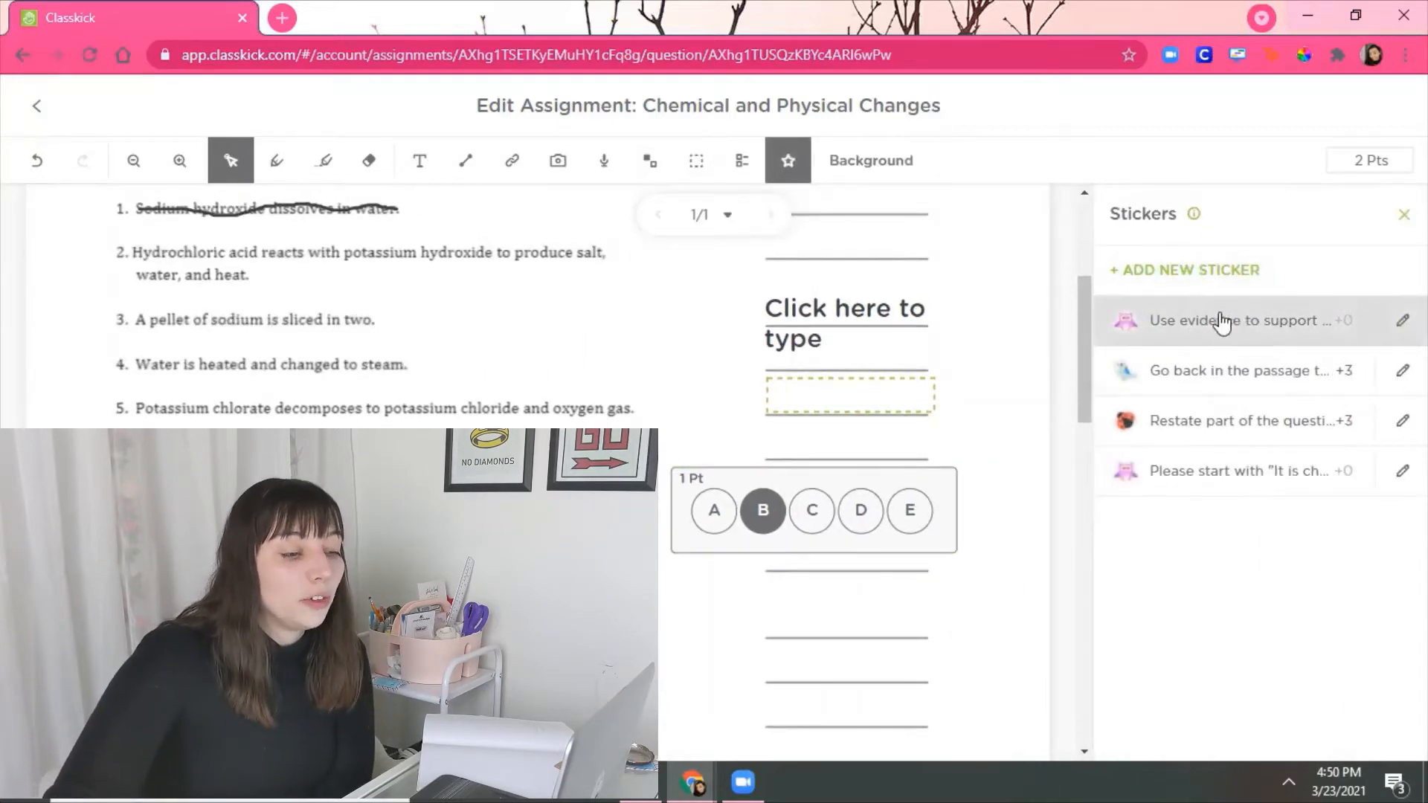
{"action": "left_click", "coordinate": [1214, 316]}
{"action": "left_click", "coordinate": [1244, 487]}
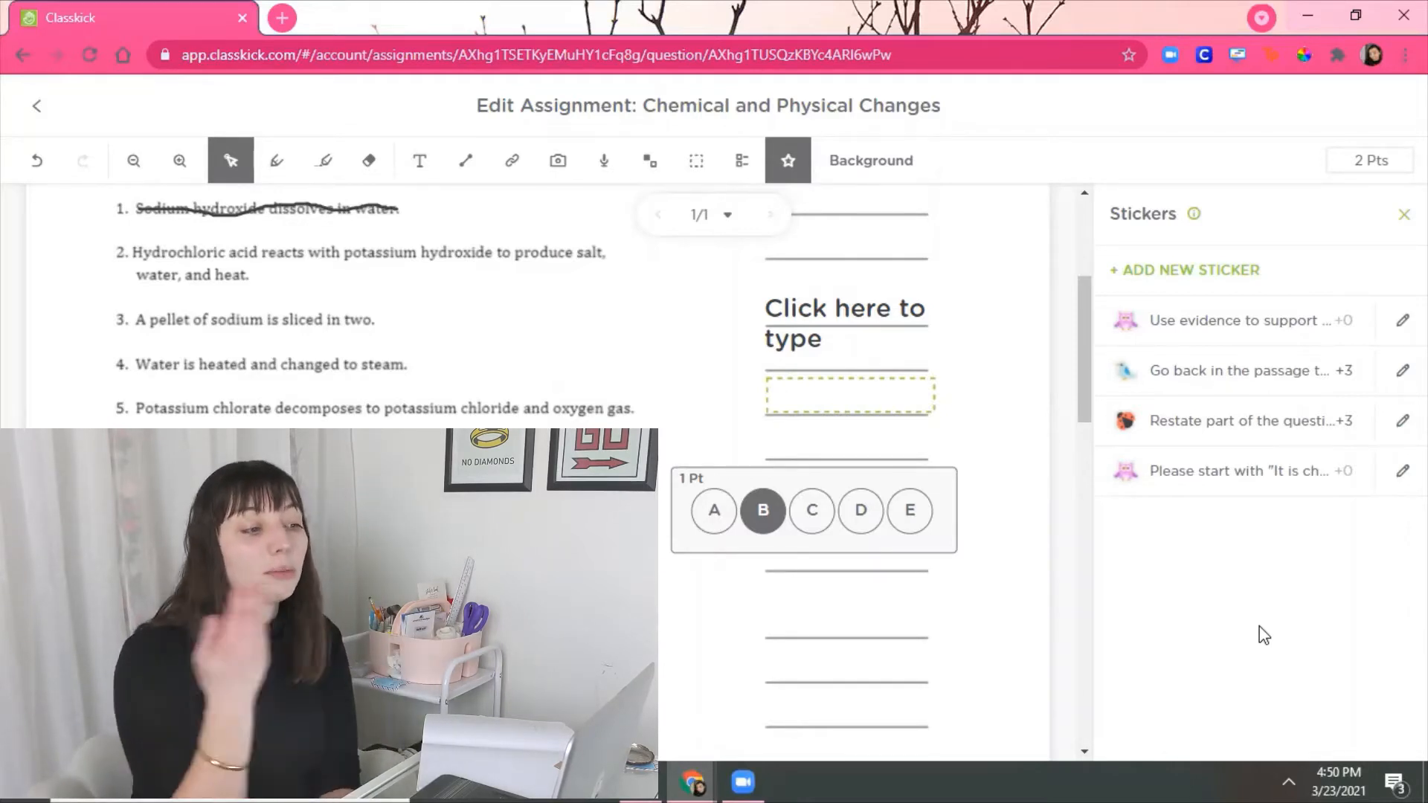
Step: Try a light pink slide background, and replace it with the light orange border background
{"action": "left_click", "coordinate": [892, 167]}
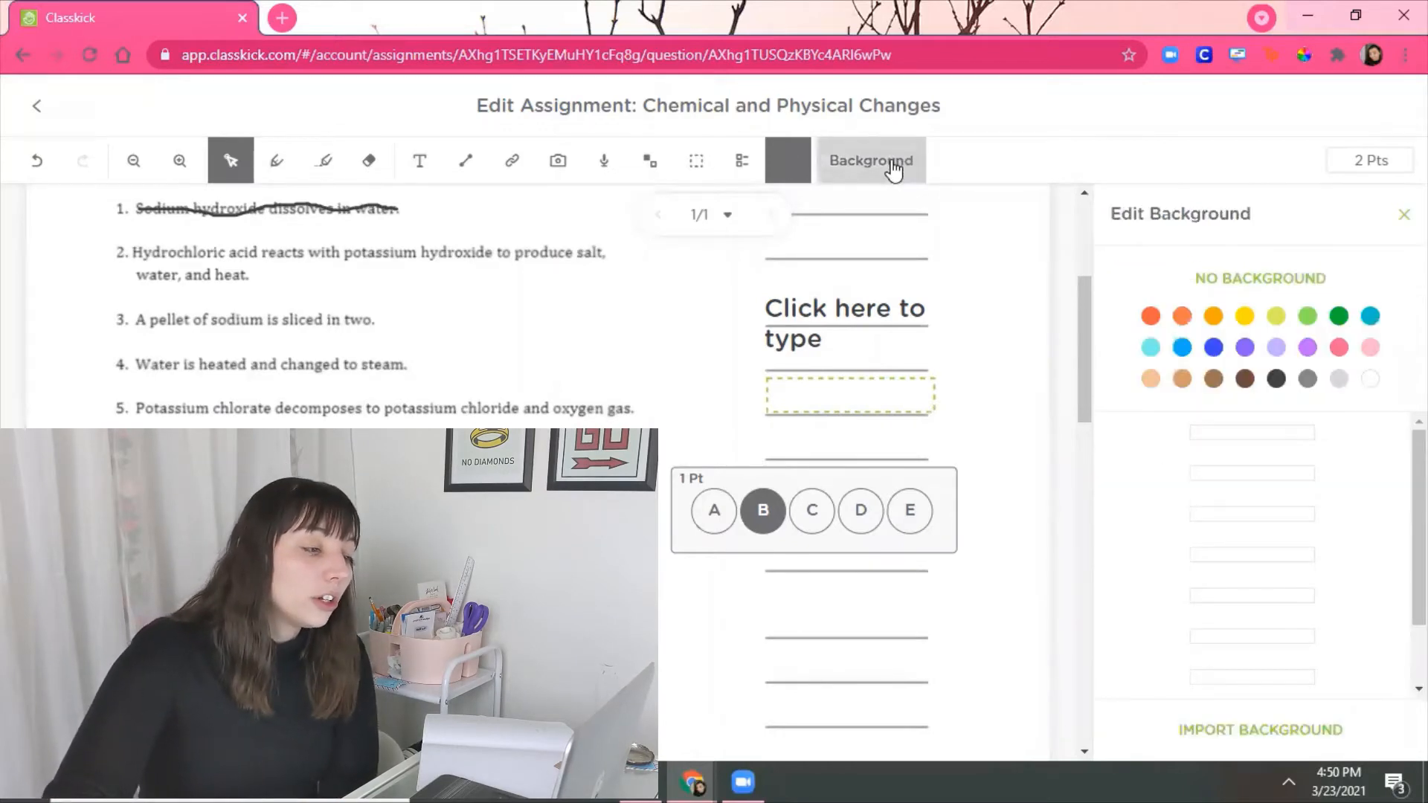
{"action": "left_click", "coordinate": [1370, 349]}
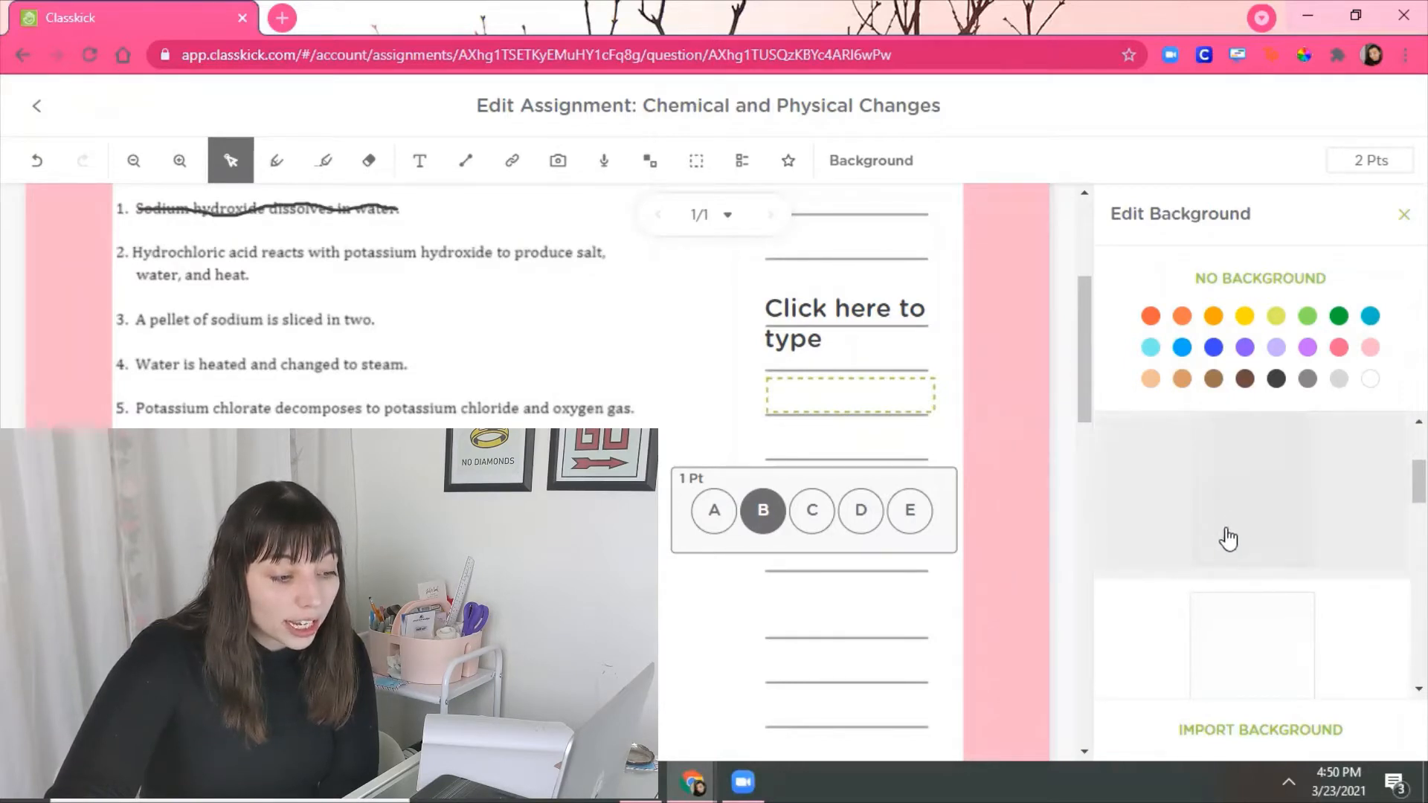
{"action": "scroll", "coordinate": [1229, 543], "scroll_direction": "down", "scroll_amount": 2}
{"action": "scroll", "coordinate": [1278, 646], "scroll_direction": "down", "scroll_amount": 2}
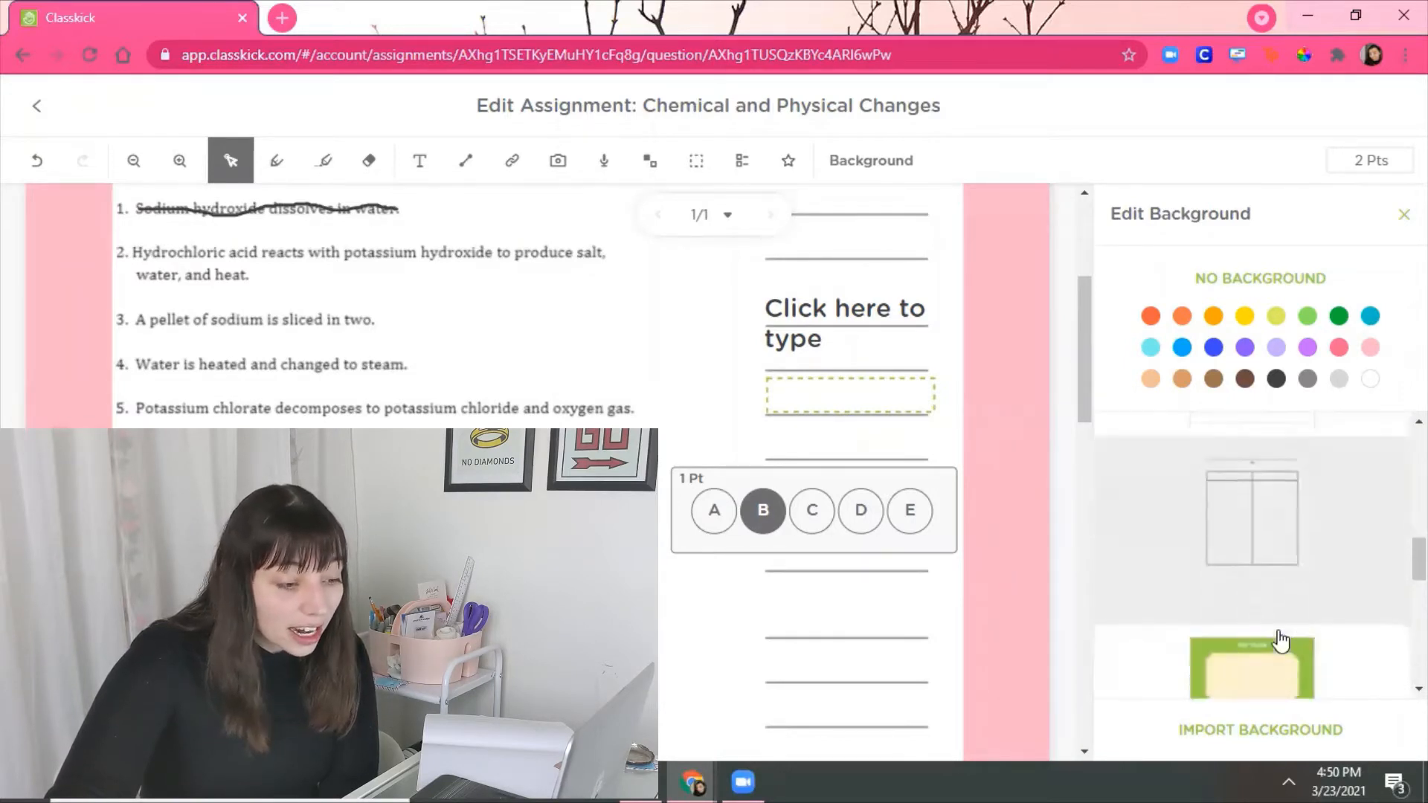
{"action": "scroll", "coordinate": [1279, 640], "scroll_direction": "down", "scroll_amount": 5}
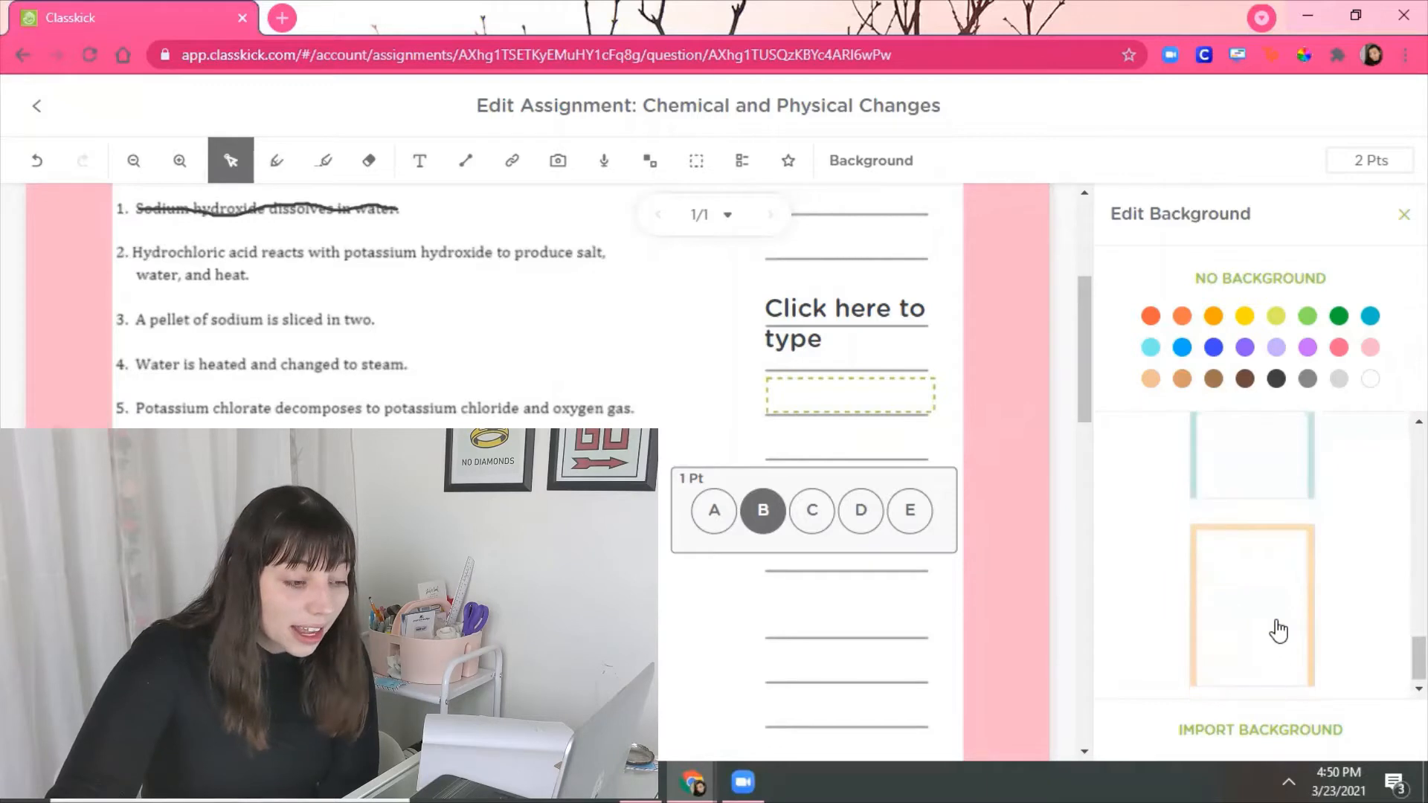
{"action": "left_click", "coordinate": [1276, 628]}
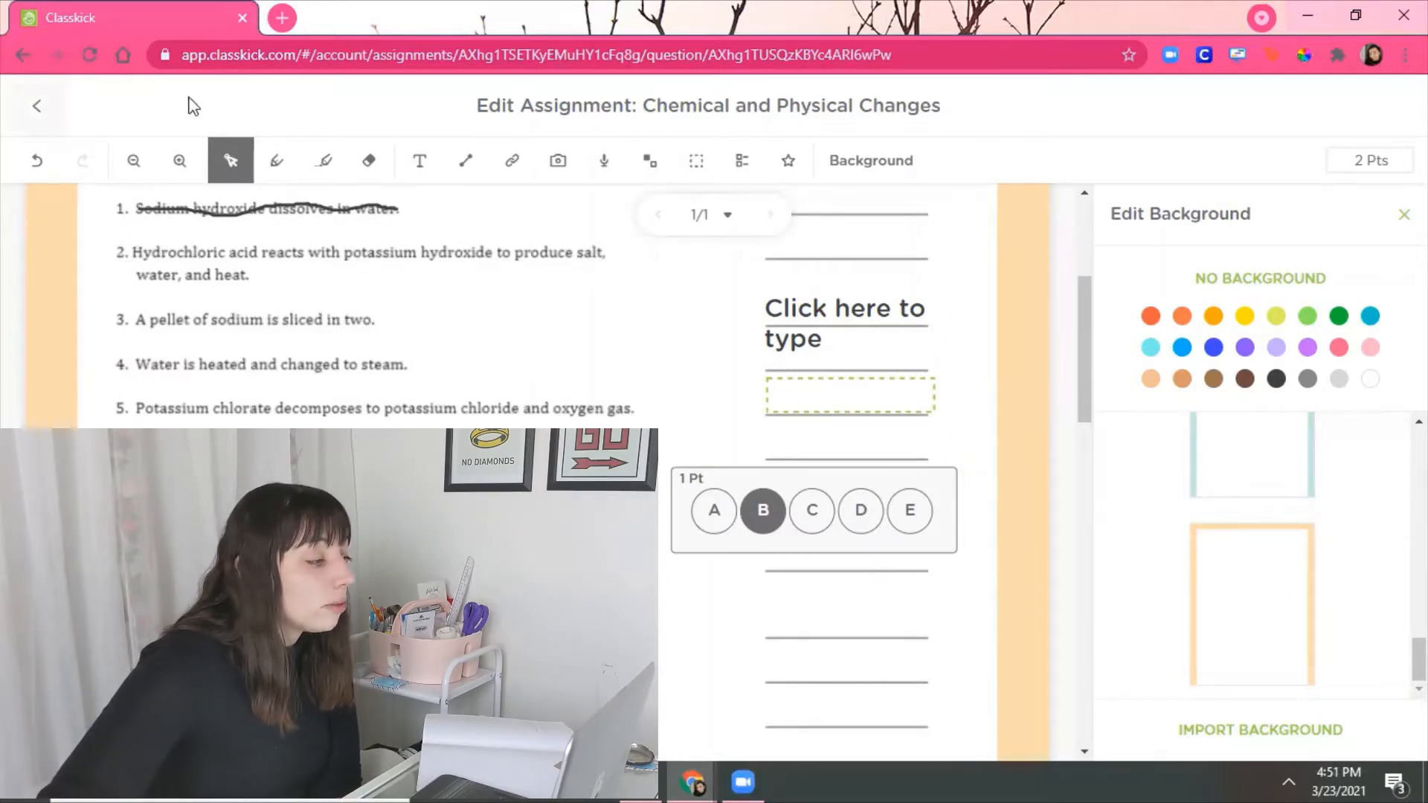
Step: Leave the slide editor and view the student work page for roster 703 WIN
{"action": "left_click", "coordinate": [36, 106]}
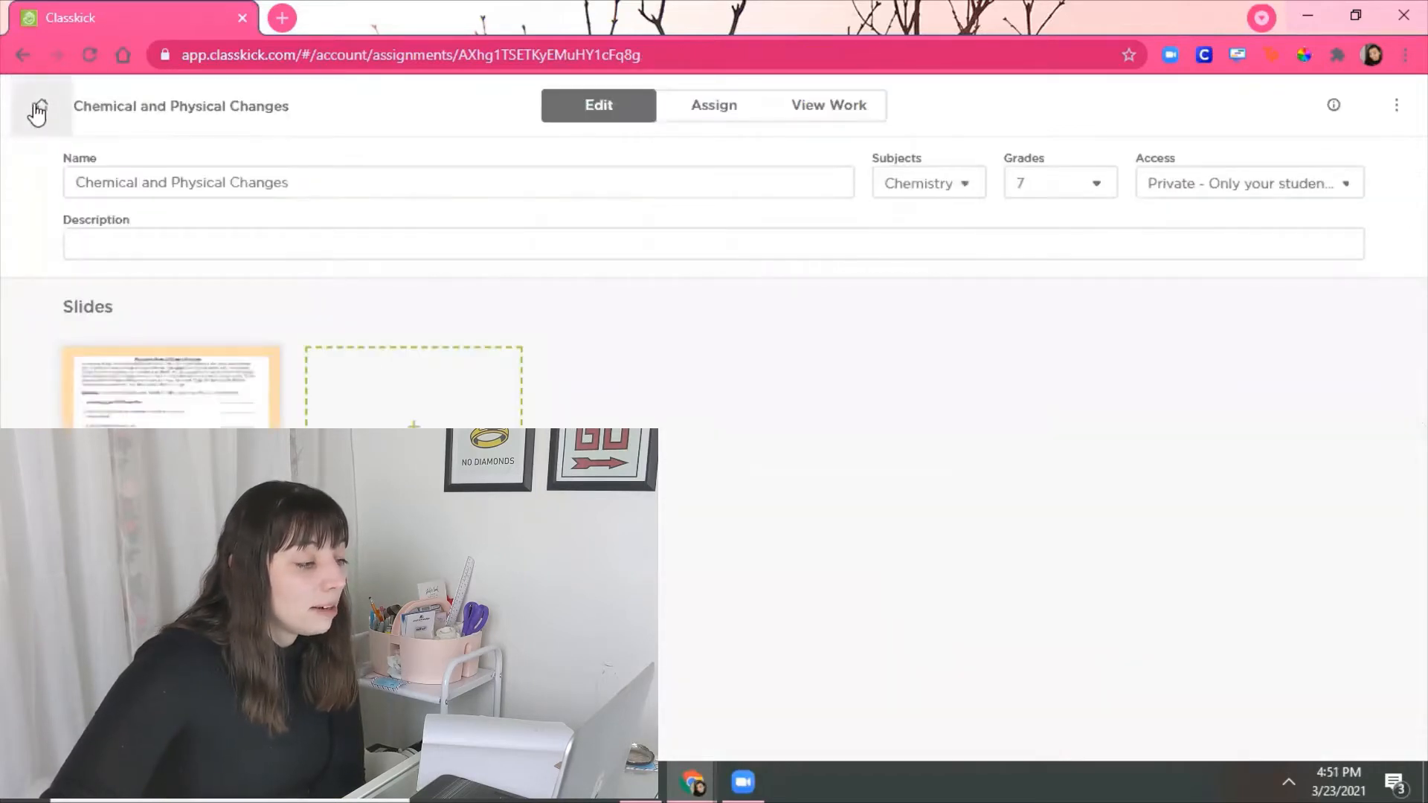
{"action": "left_click", "coordinate": [832, 123]}
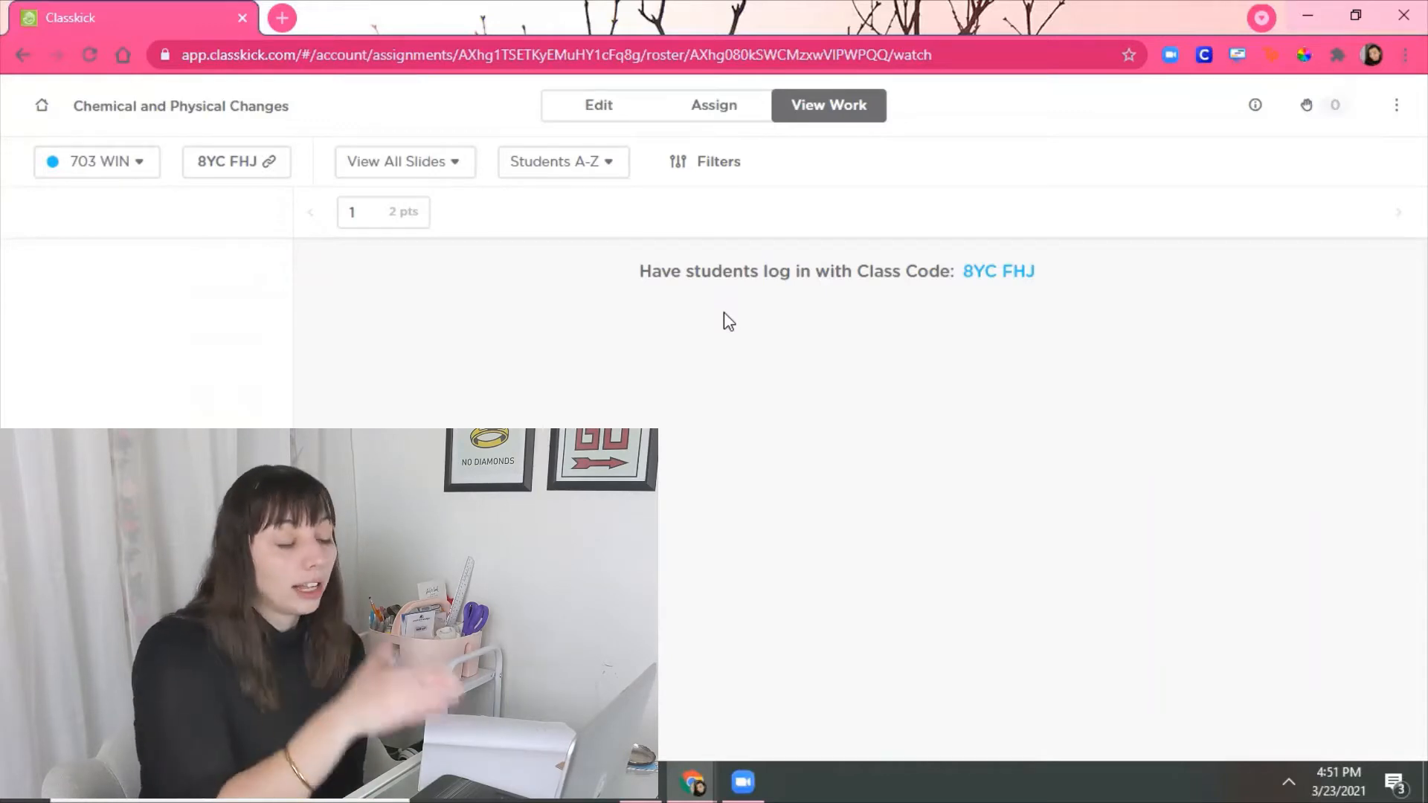
Step: Reopen the worksheet slide for editing and draw a short pen mark at statement 1's answer line
{"action": "left_click", "coordinate": [599, 119]}
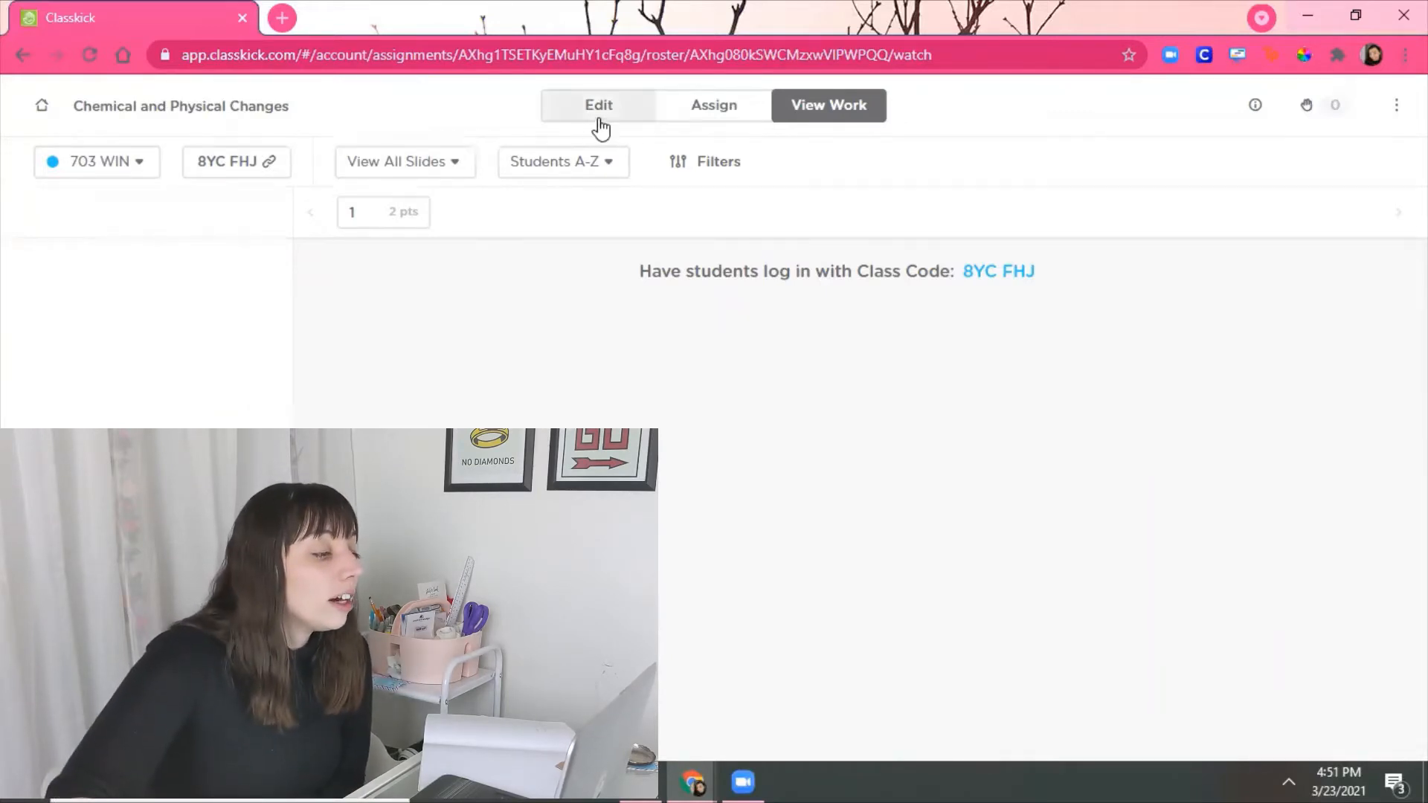
{"action": "left_click", "coordinate": [216, 420]}
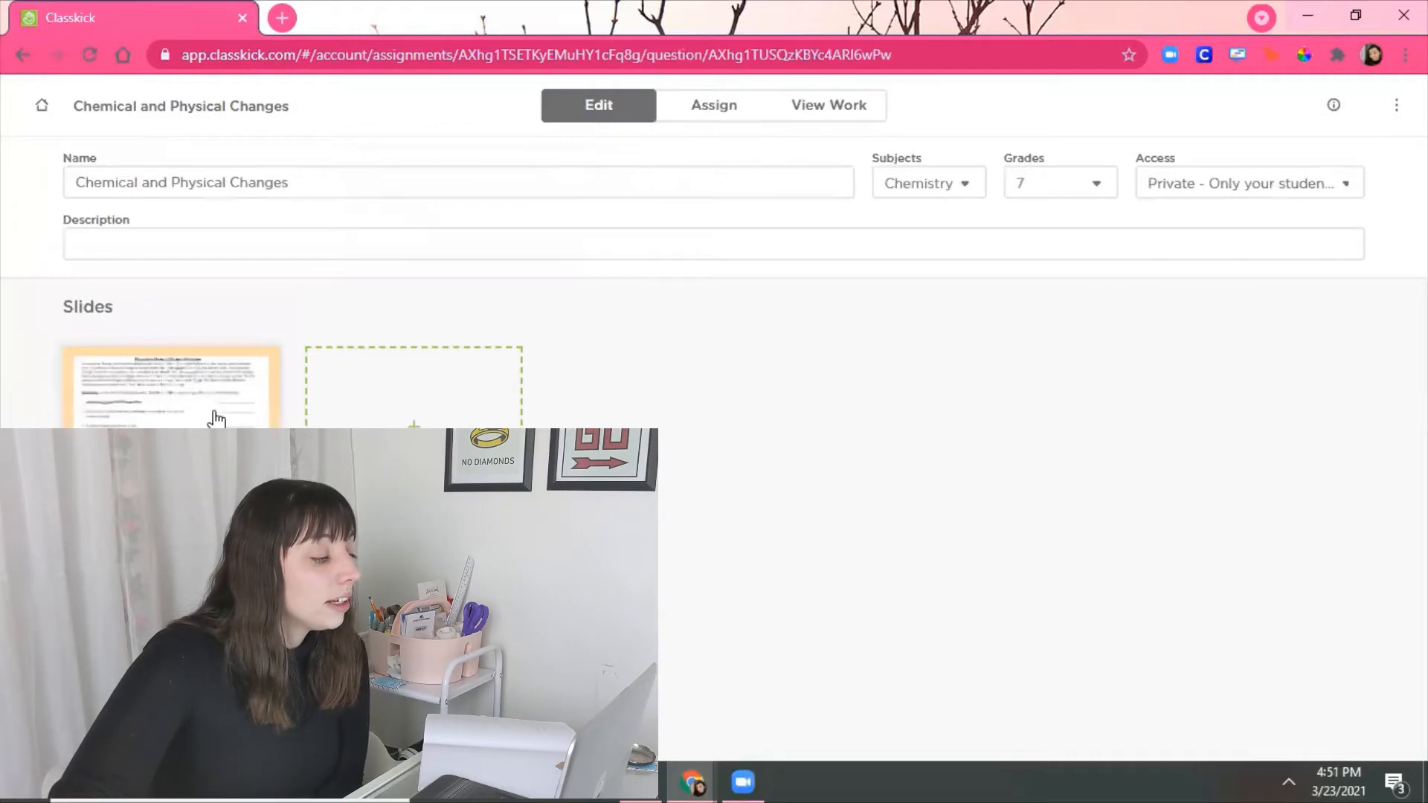
{"action": "scroll", "coordinate": [619, 413], "scroll_direction": "down", "scroll_amount": 3}
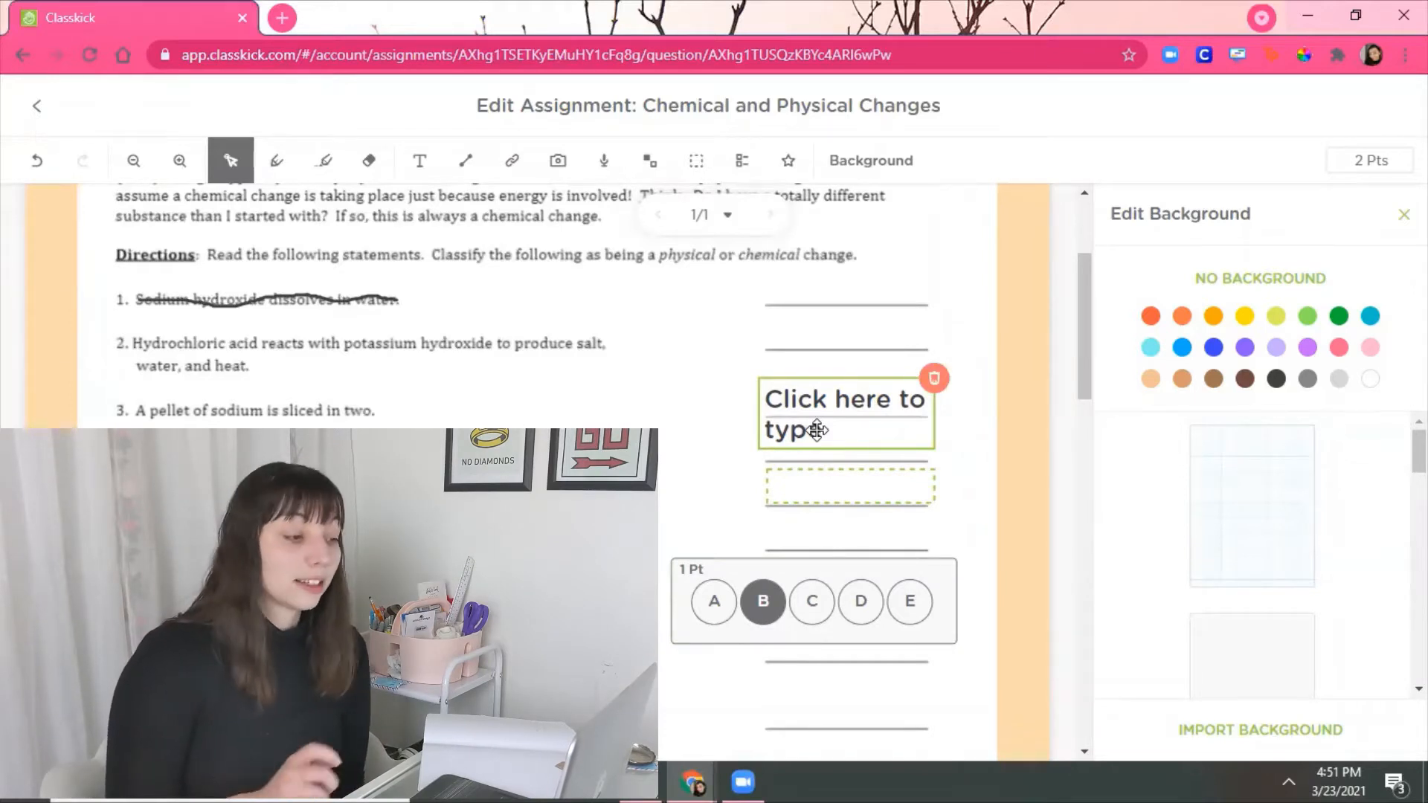
{"action": "left_click", "coordinate": [273, 158]}
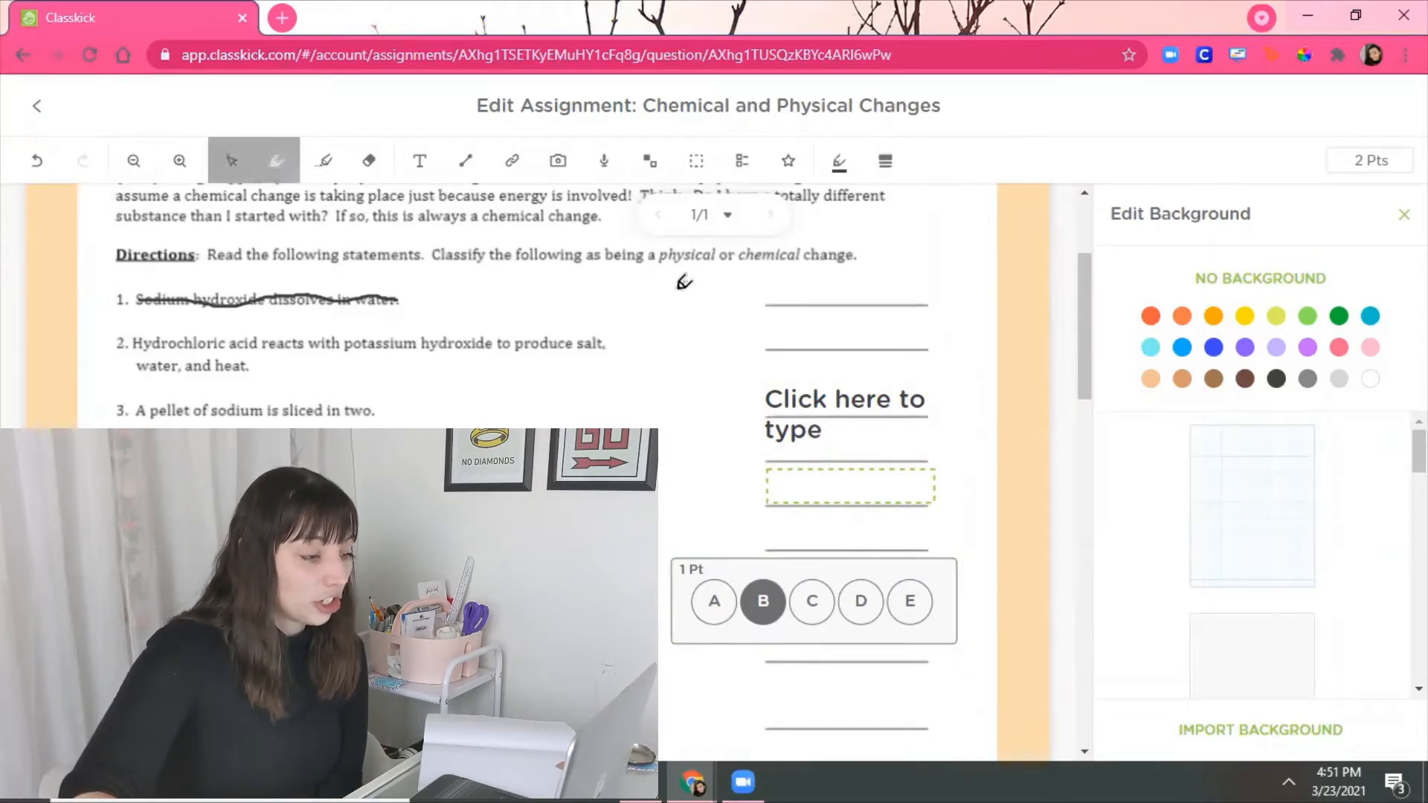
{"action": "left_click_drag", "start_coordinate": [806, 275], "coordinate": [842, 298]}
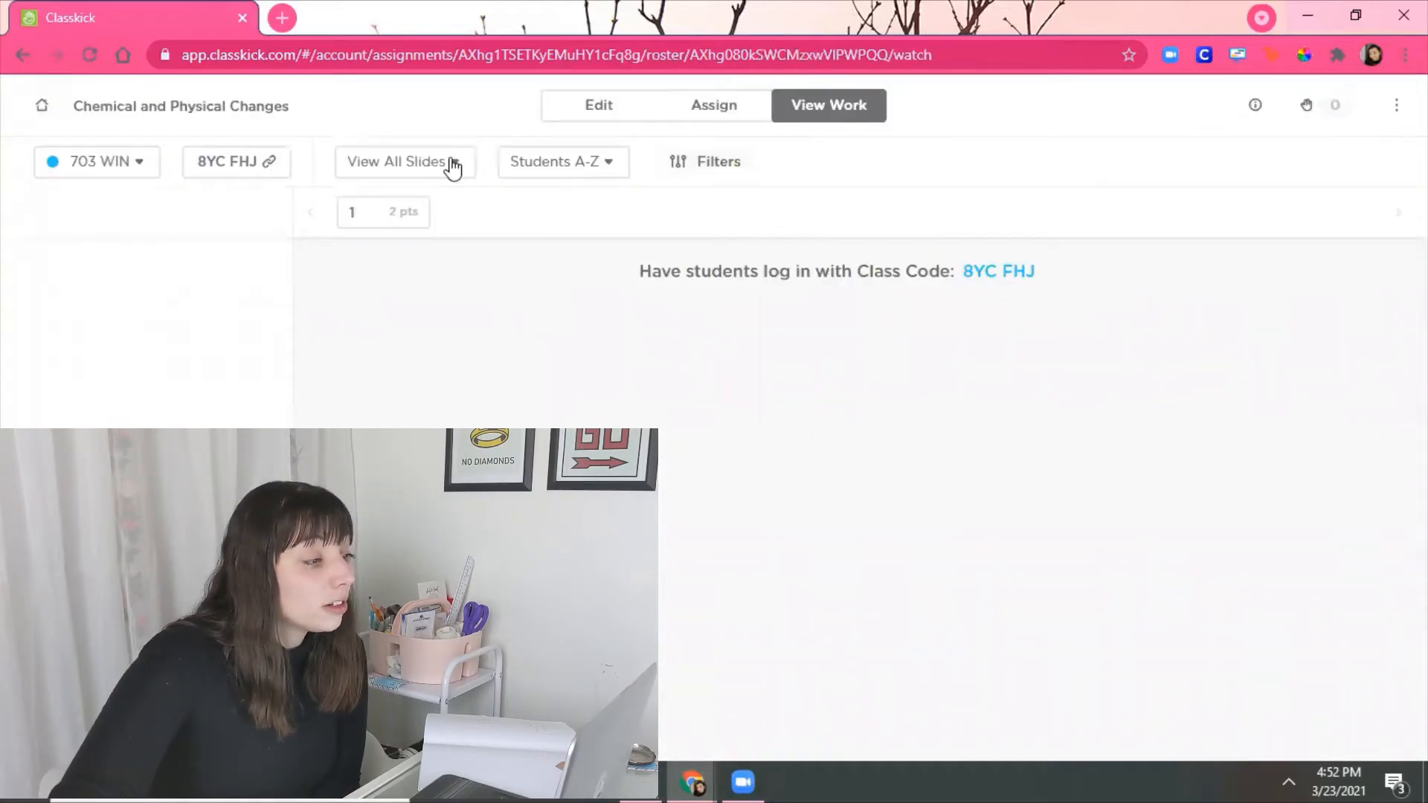
Step: View the filters and settings of the student work page, and close them without changes
{"action": "left_click", "coordinate": [667, 159]}
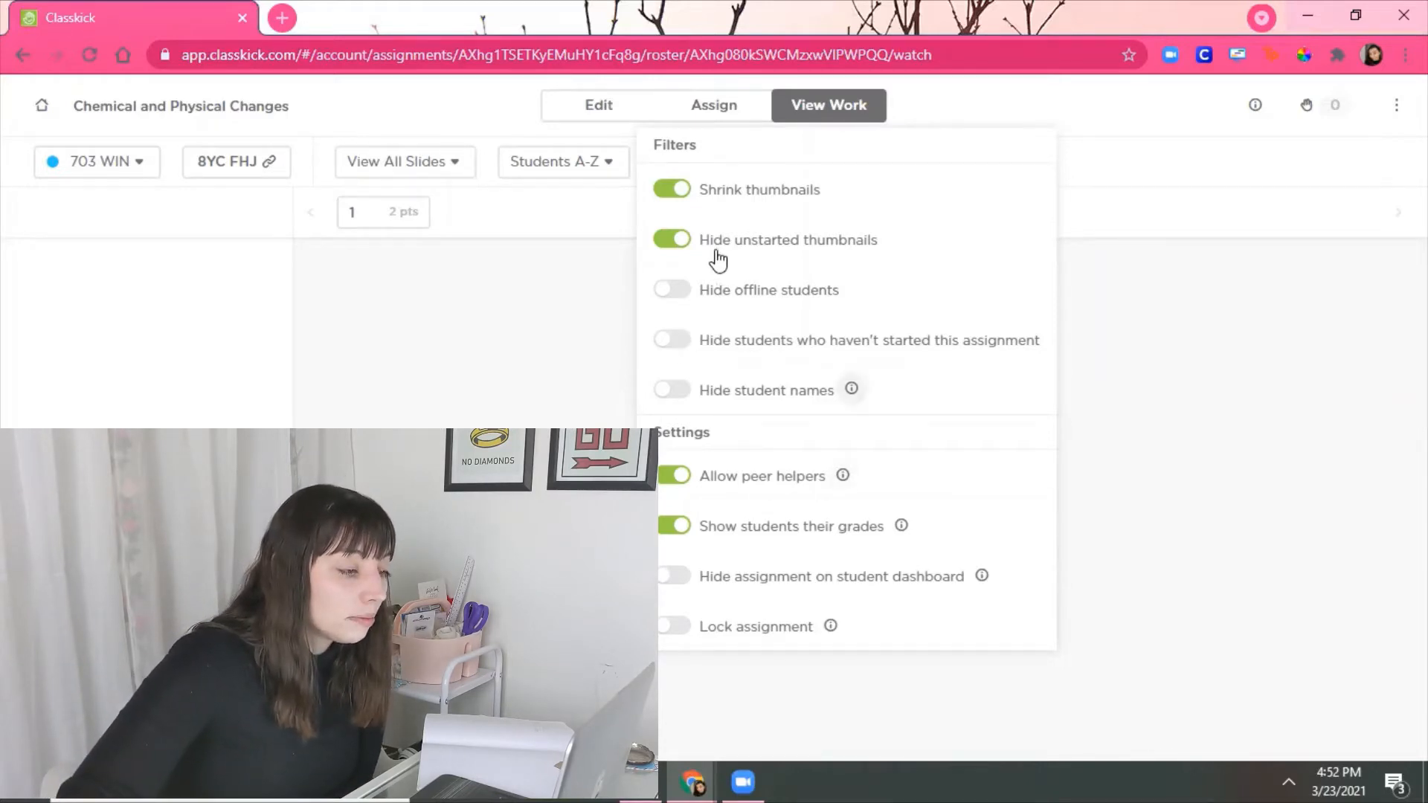
{"action": "left_click", "coordinate": [532, 224]}
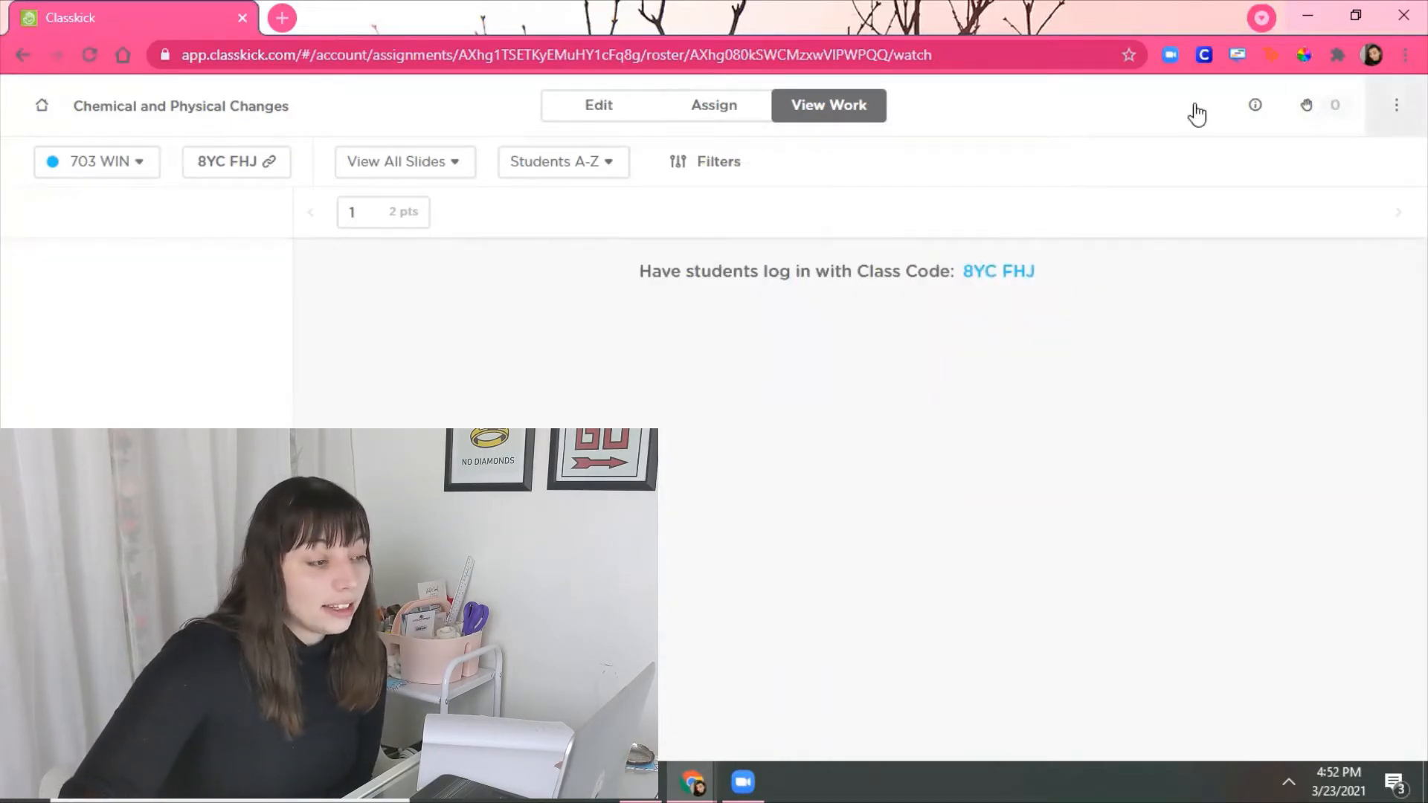
Step: Open the share dialog for the assigned roster 703 WIN and share the assignment to Google Classroom
{"action": "left_click", "coordinate": [714, 105]}
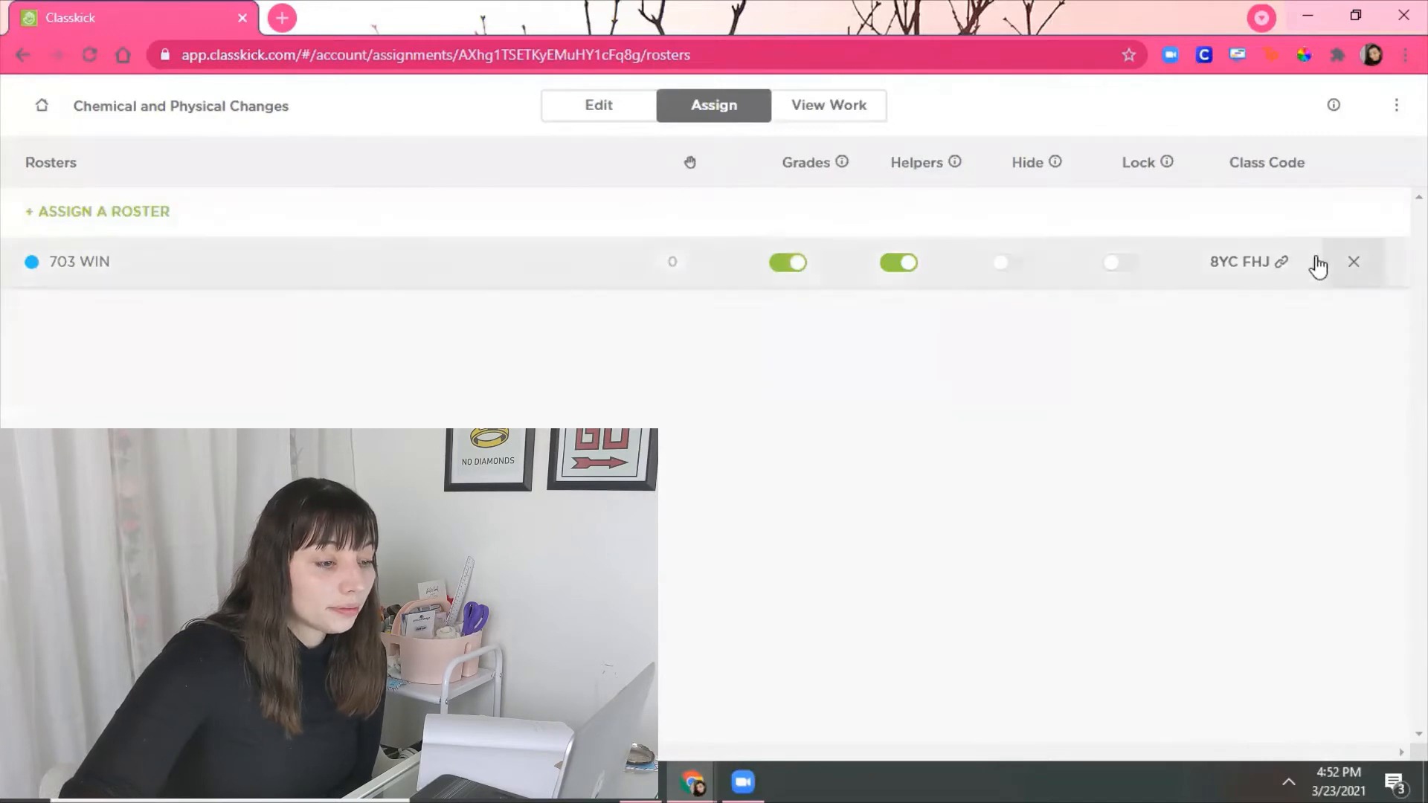
{"action": "left_click", "coordinate": [1279, 262]}
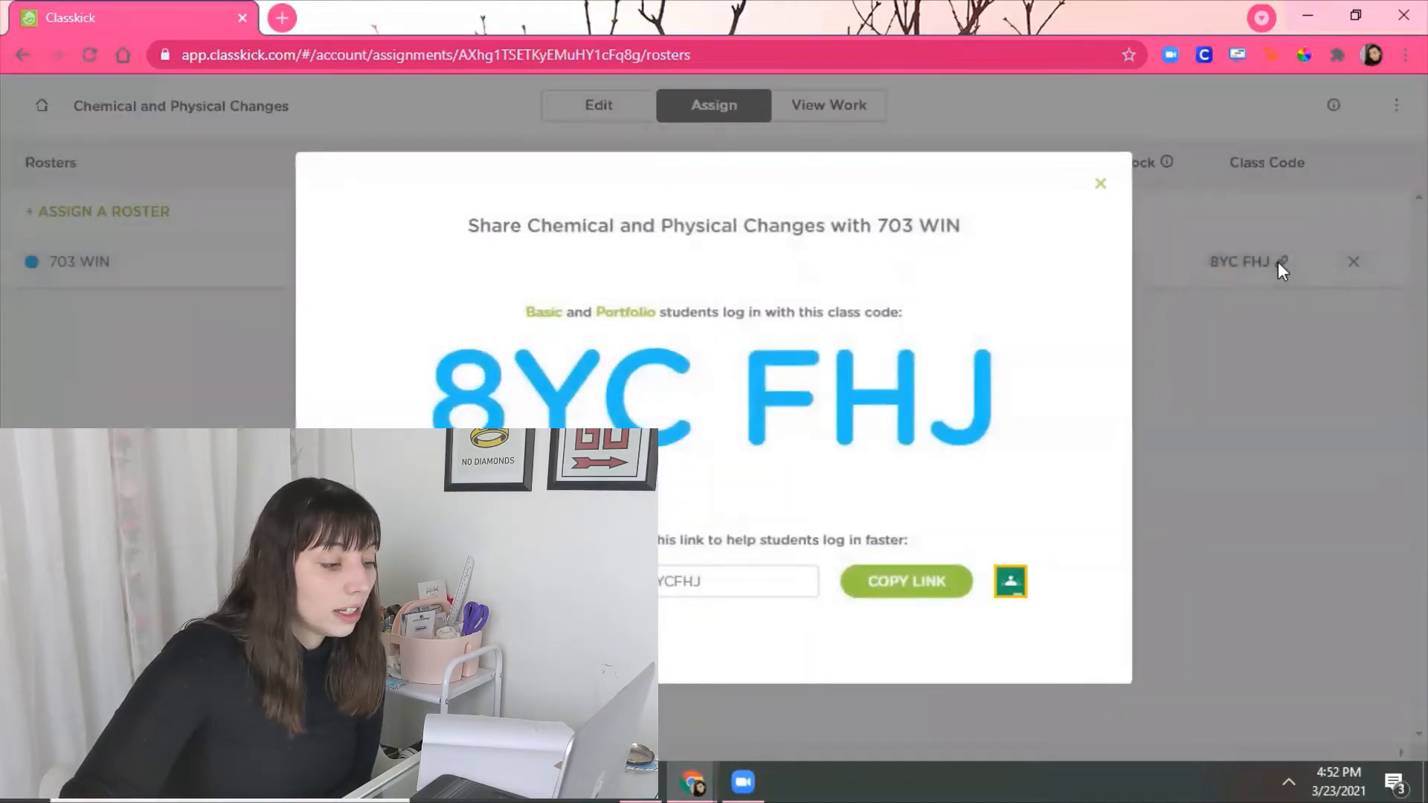
{"action": "left_click", "coordinate": [1010, 584]}
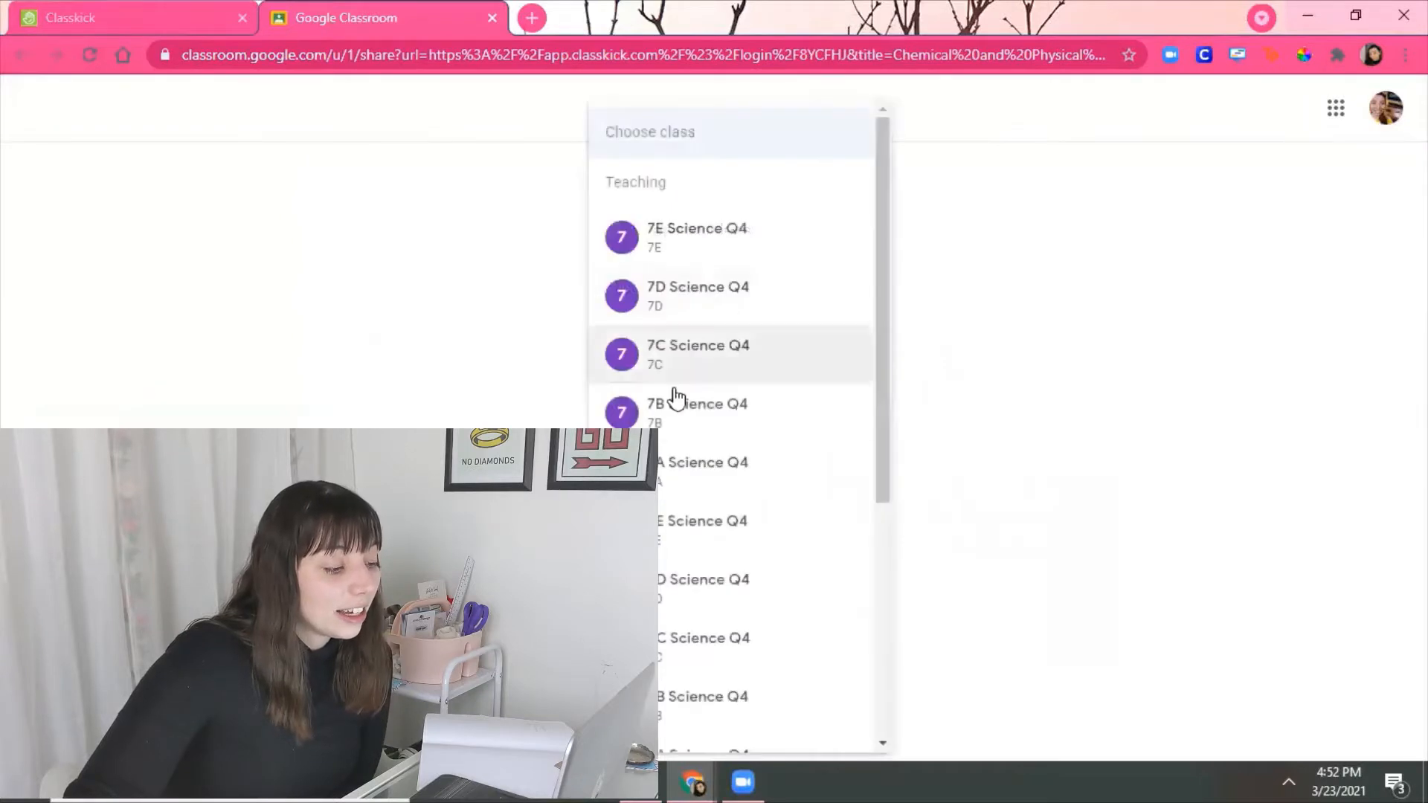
Step: Choose the 703 WIN class with the action Create assignment, and proceed to the assignment form
{"action": "scroll", "coordinate": [673, 405], "scroll_direction": "down", "scroll_amount": 4}
{"action": "scroll", "coordinate": [666, 426], "scroll_direction": "down", "scroll_amount": 2}
{"action": "left_click", "coordinate": [658, 574]}
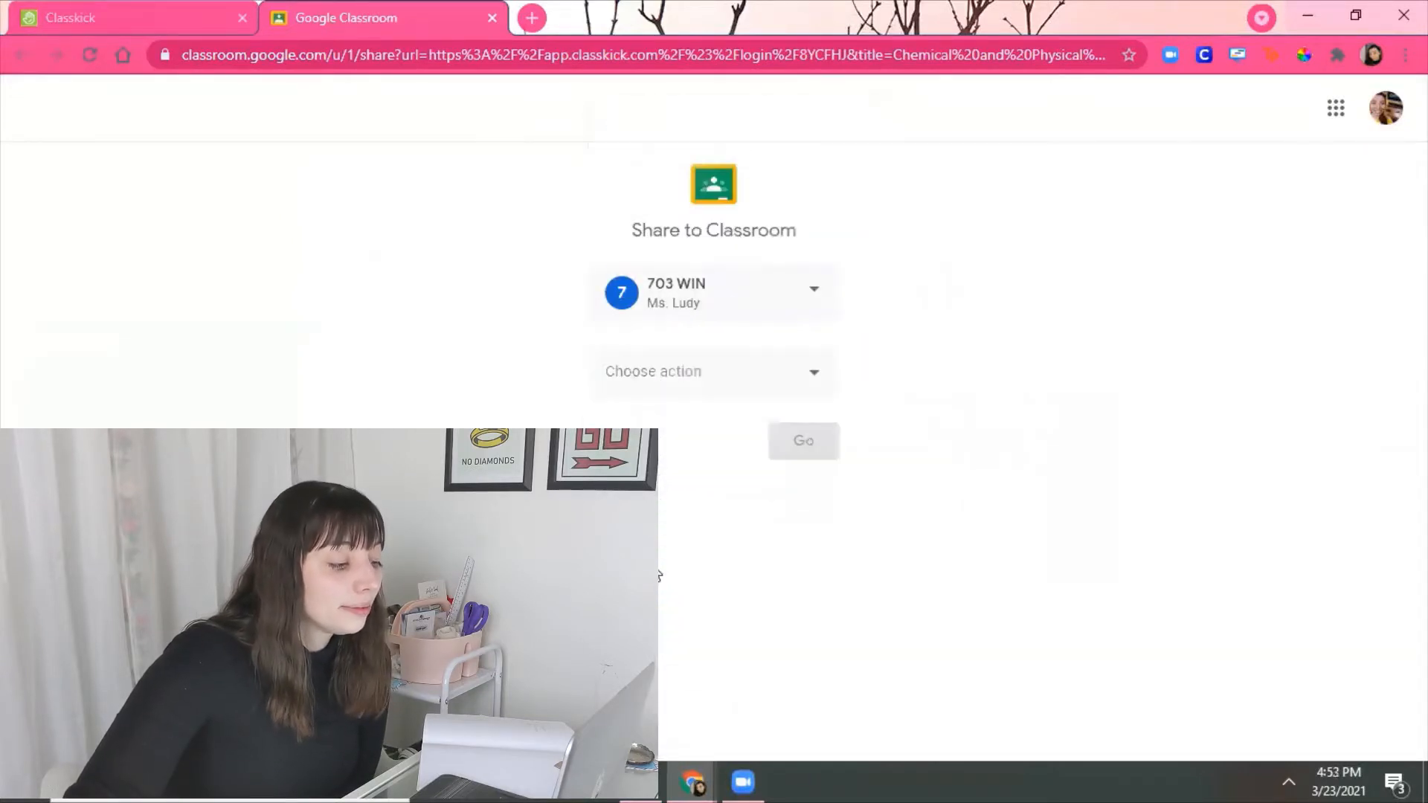
{"action": "left_click", "coordinate": [757, 385]}
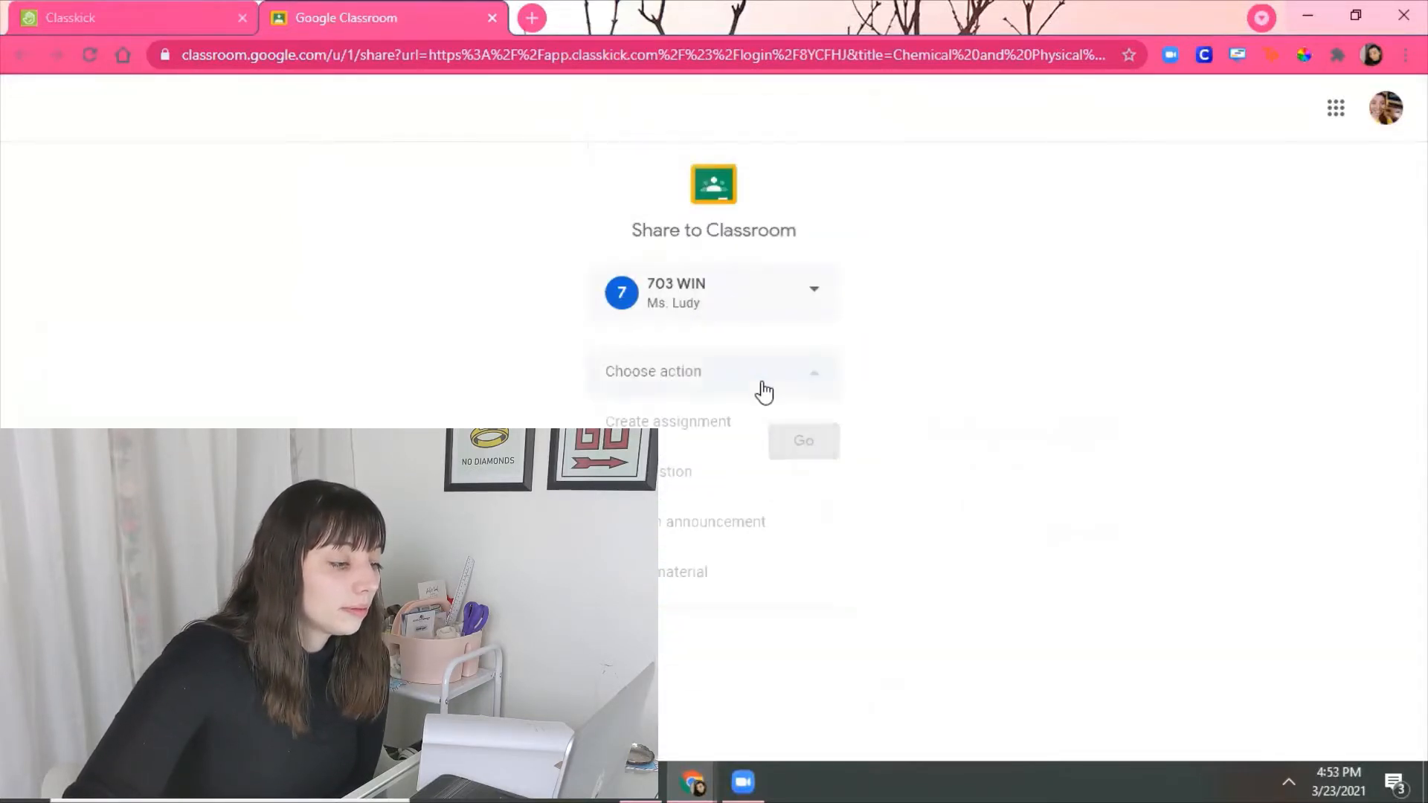
{"action": "left_click", "coordinate": [720, 420]}
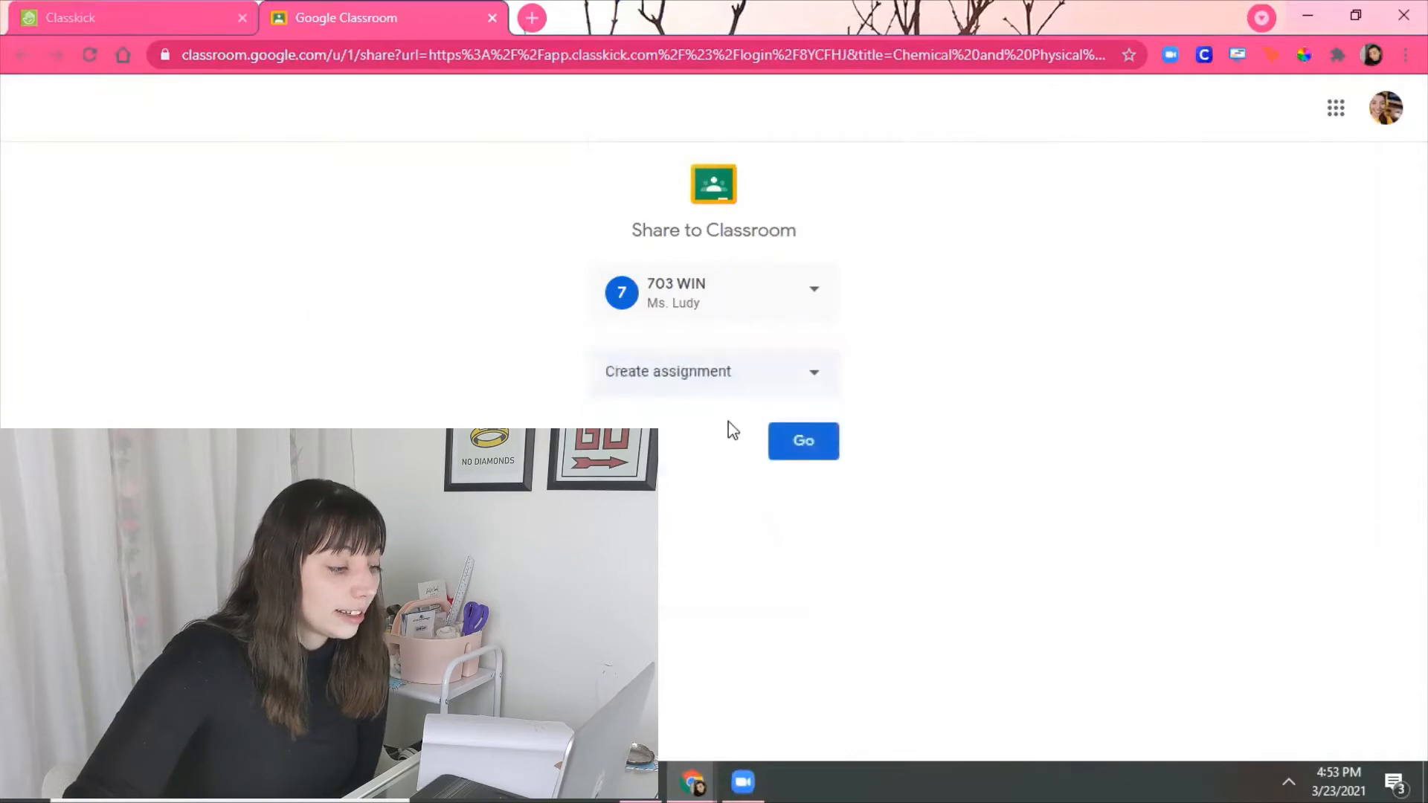
{"action": "left_click", "coordinate": [821, 445]}
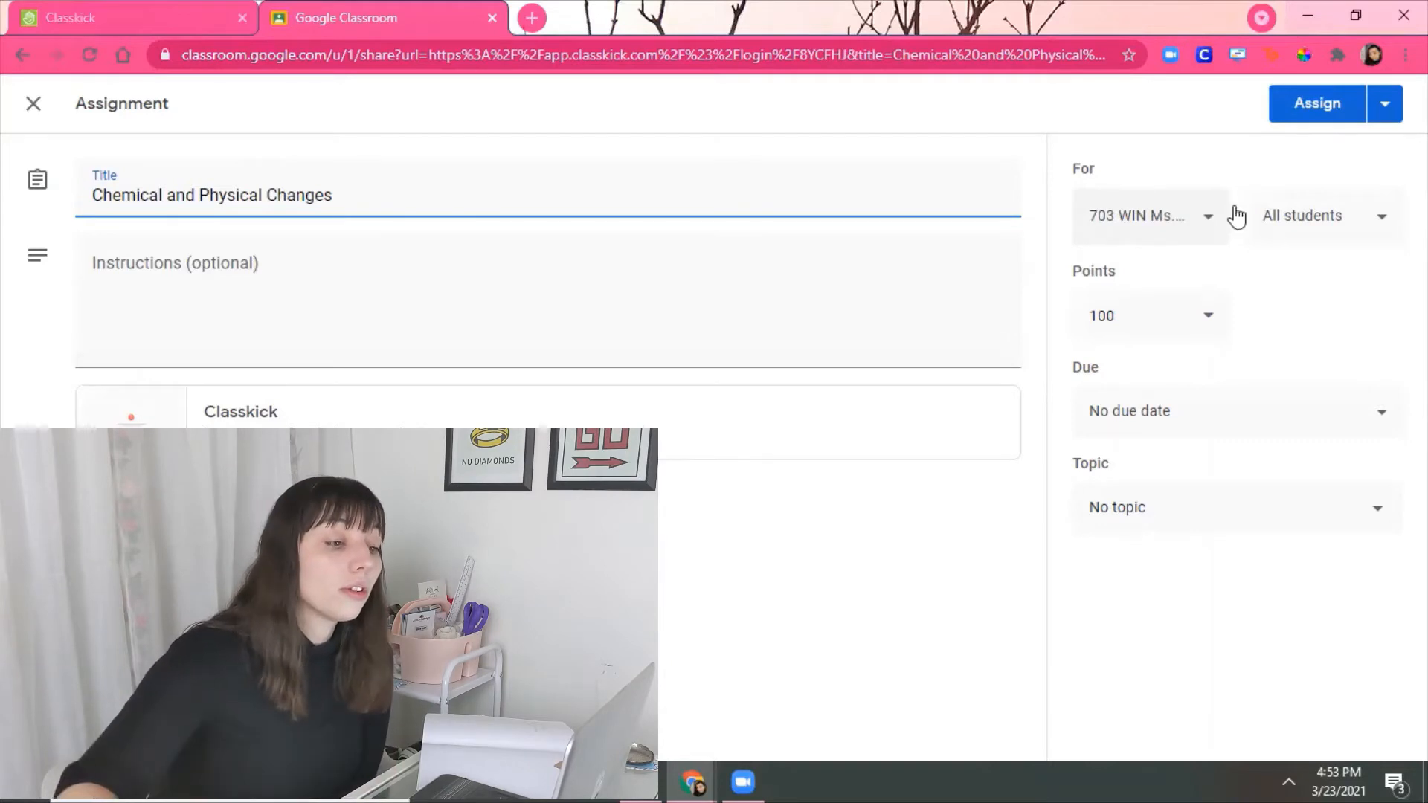
Step: Look through the class, points, due date and topic options of the shared assignment without changing them
{"action": "left_click", "coordinate": [1187, 229]}
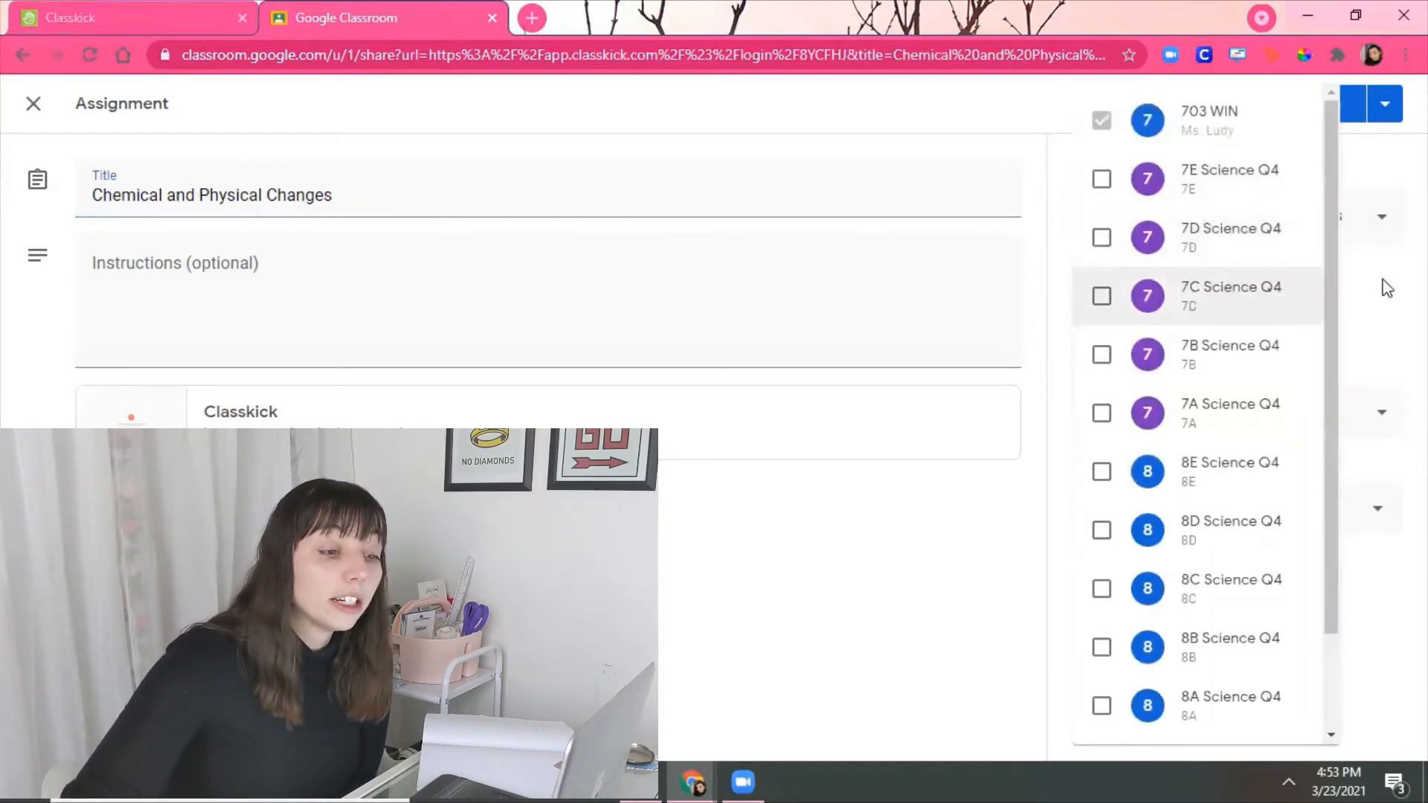
{"action": "left_click", "coordinate": [1416, 298]}
{"action": "left_click", "coordinate": [1173, 312]}
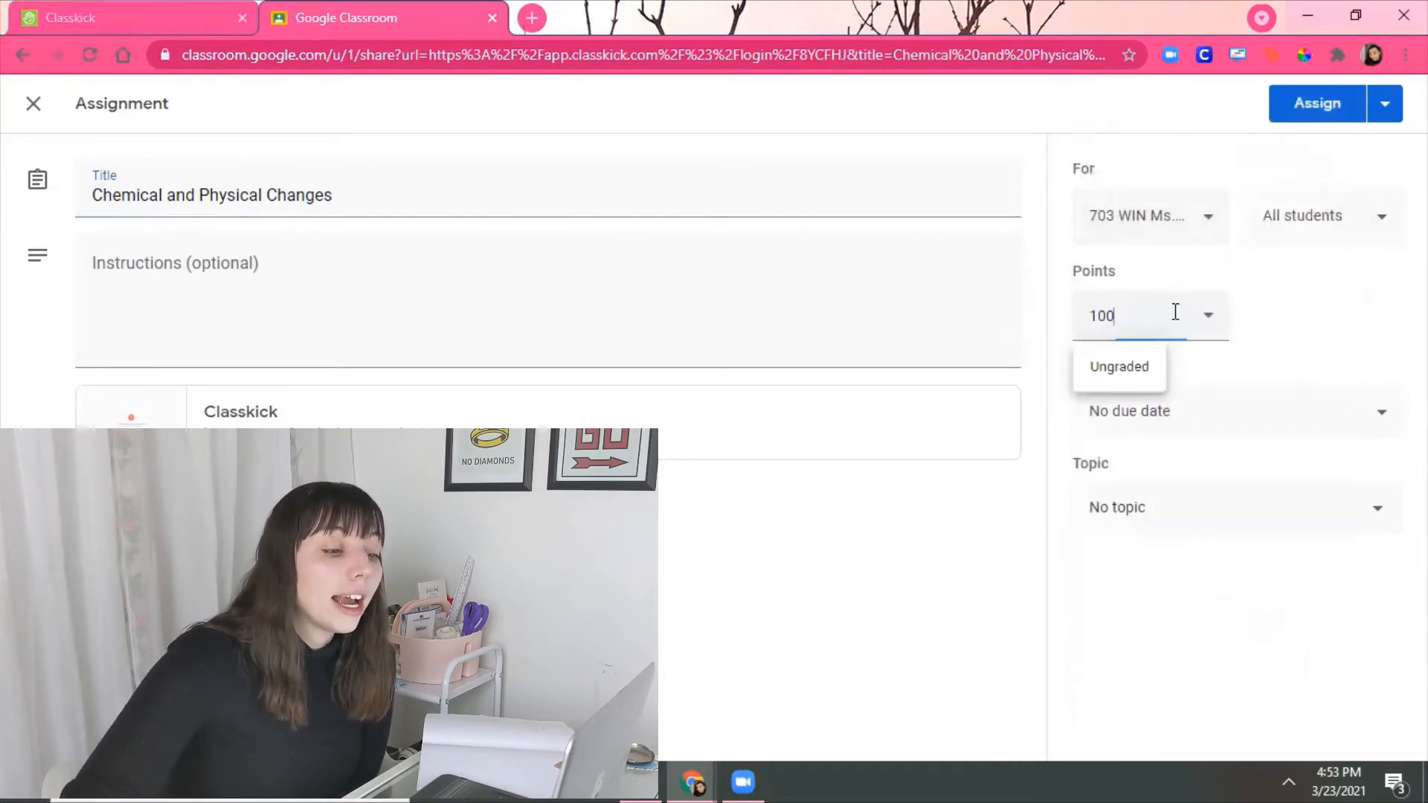
{"action": "left_click", "coordinate": [1198, 411]}
{"action": "left_click", "coordinate": [1013, 538]}
{"action": "left_click", "coordinate": [1154, 512]}
{"action": "left_click", "coordinate": [1006, 546]}
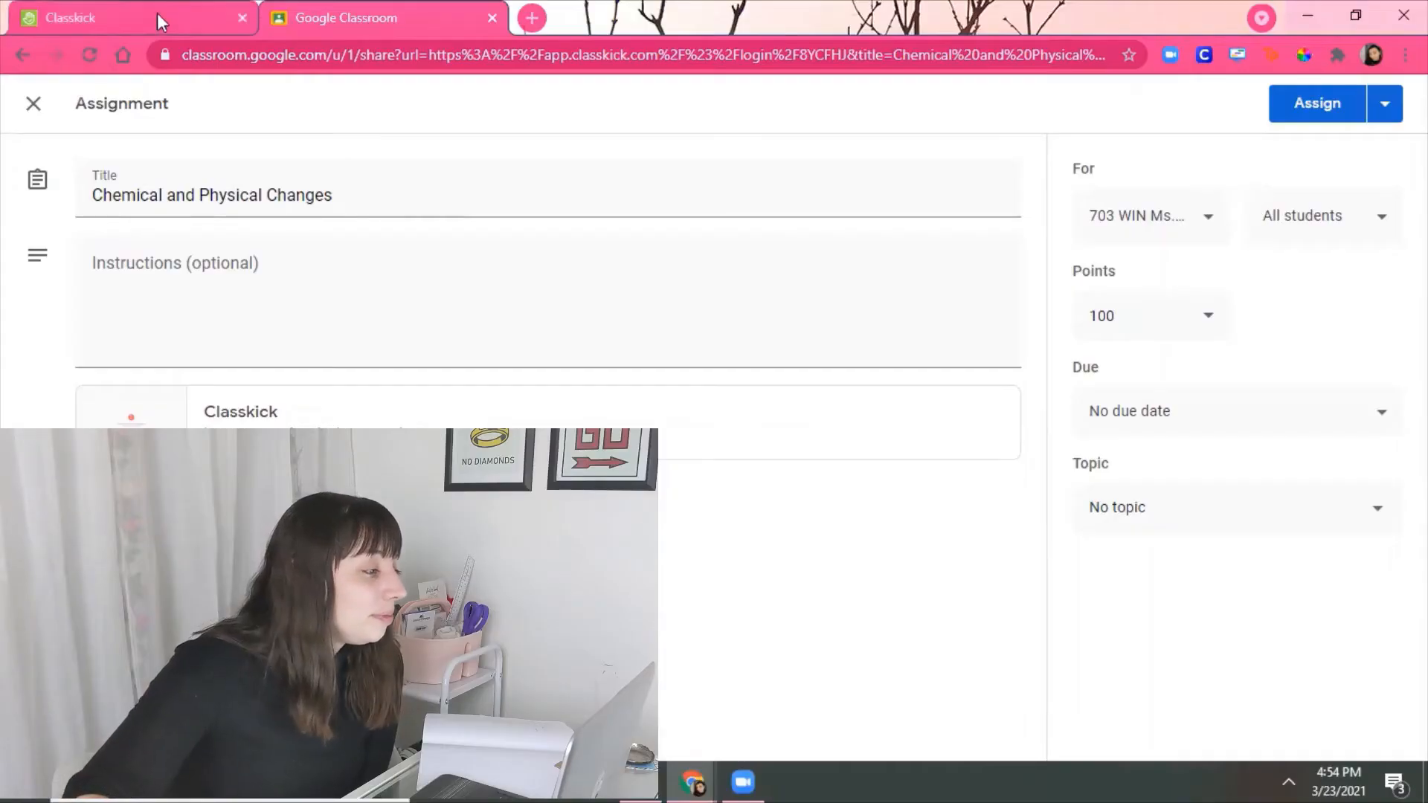
Step: Create a new assignment titled "classkick 3/23" in the classwork of the 7A Science class in Google Classroom
{"action": "left_click", "coordinate": [157, 12]}
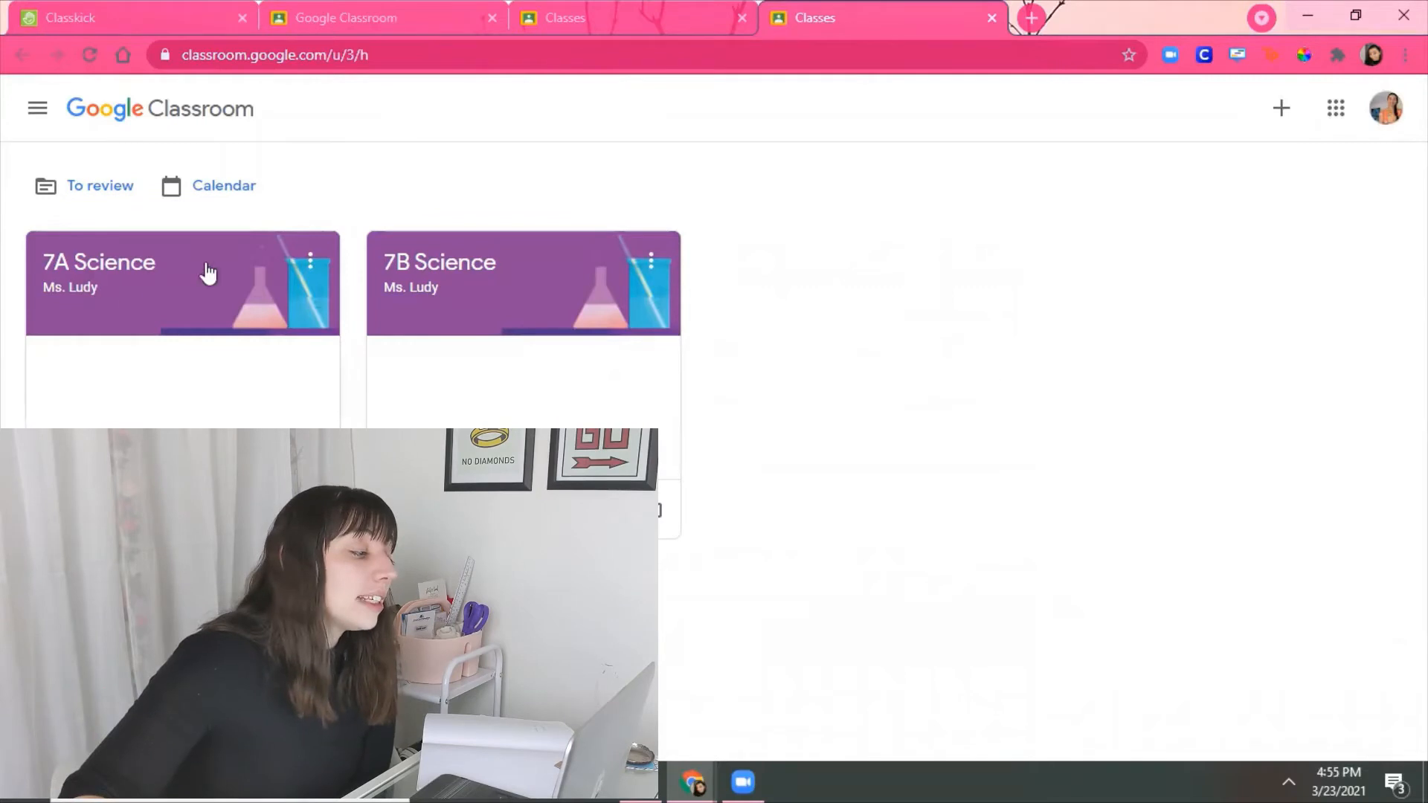
{"action": "left_click", "coordinate": [105, 282]}
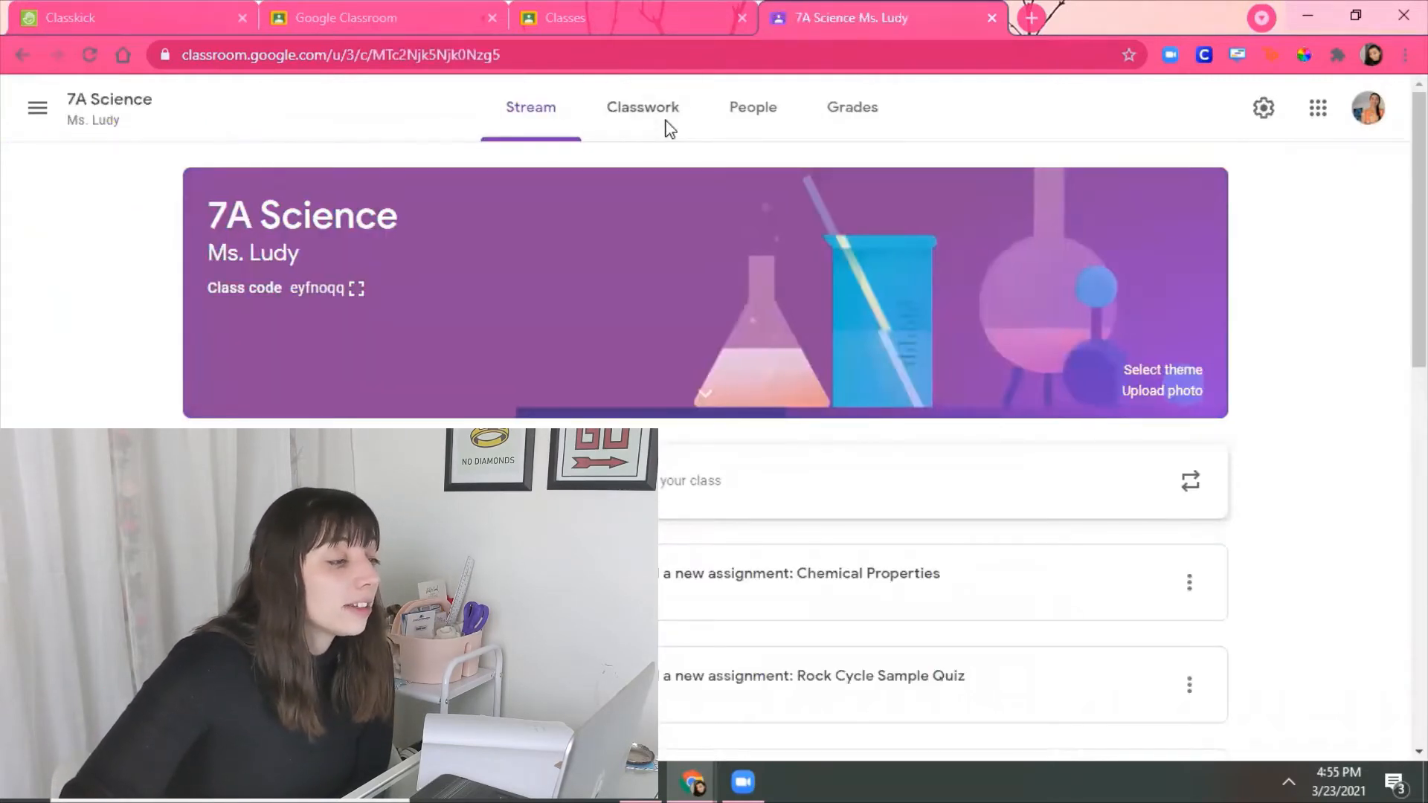
{"action": "left_click", "coordinate": [665, 127]}
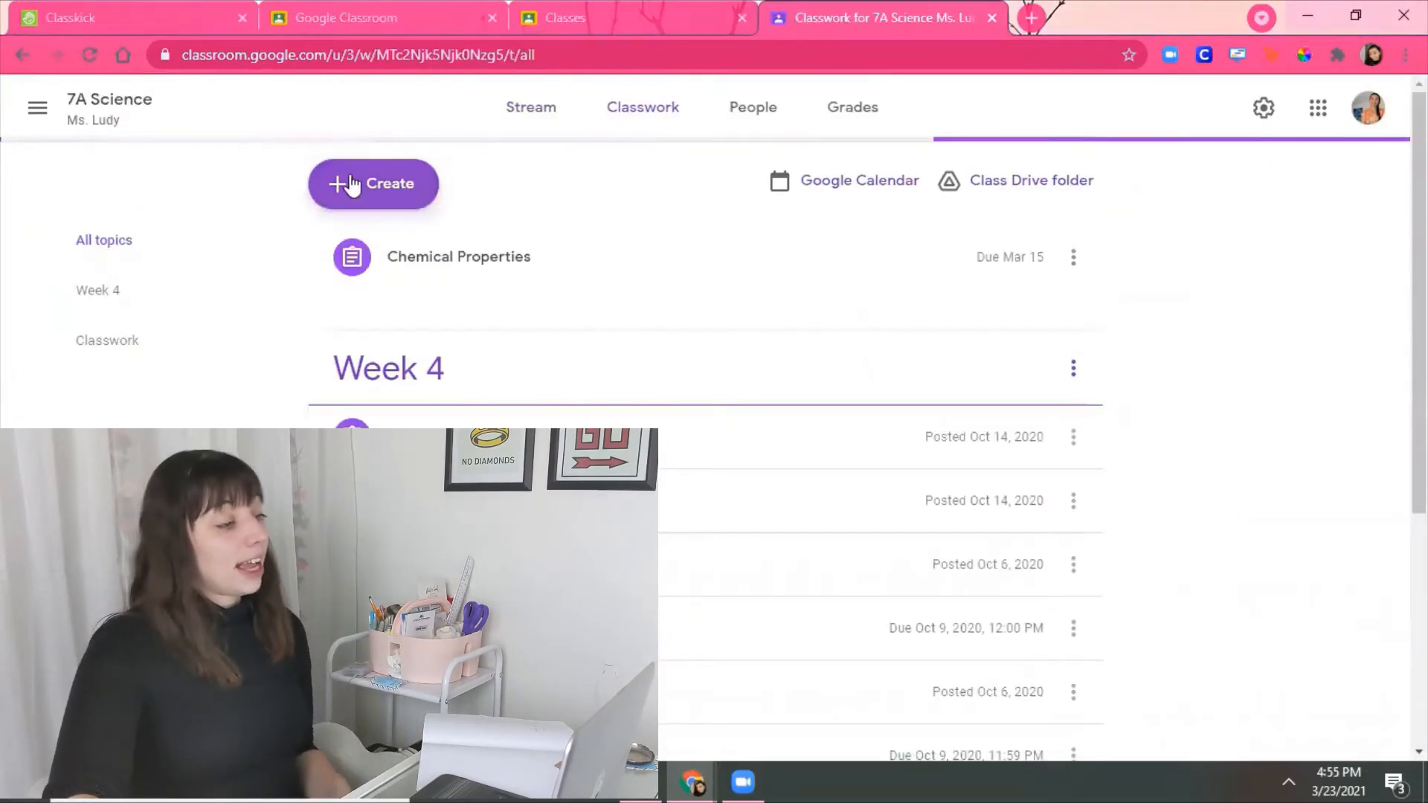
{"action": "left_click", "coordinate": [346, 181]}
{"action": "left_click", "coordinate": [456, 265]}
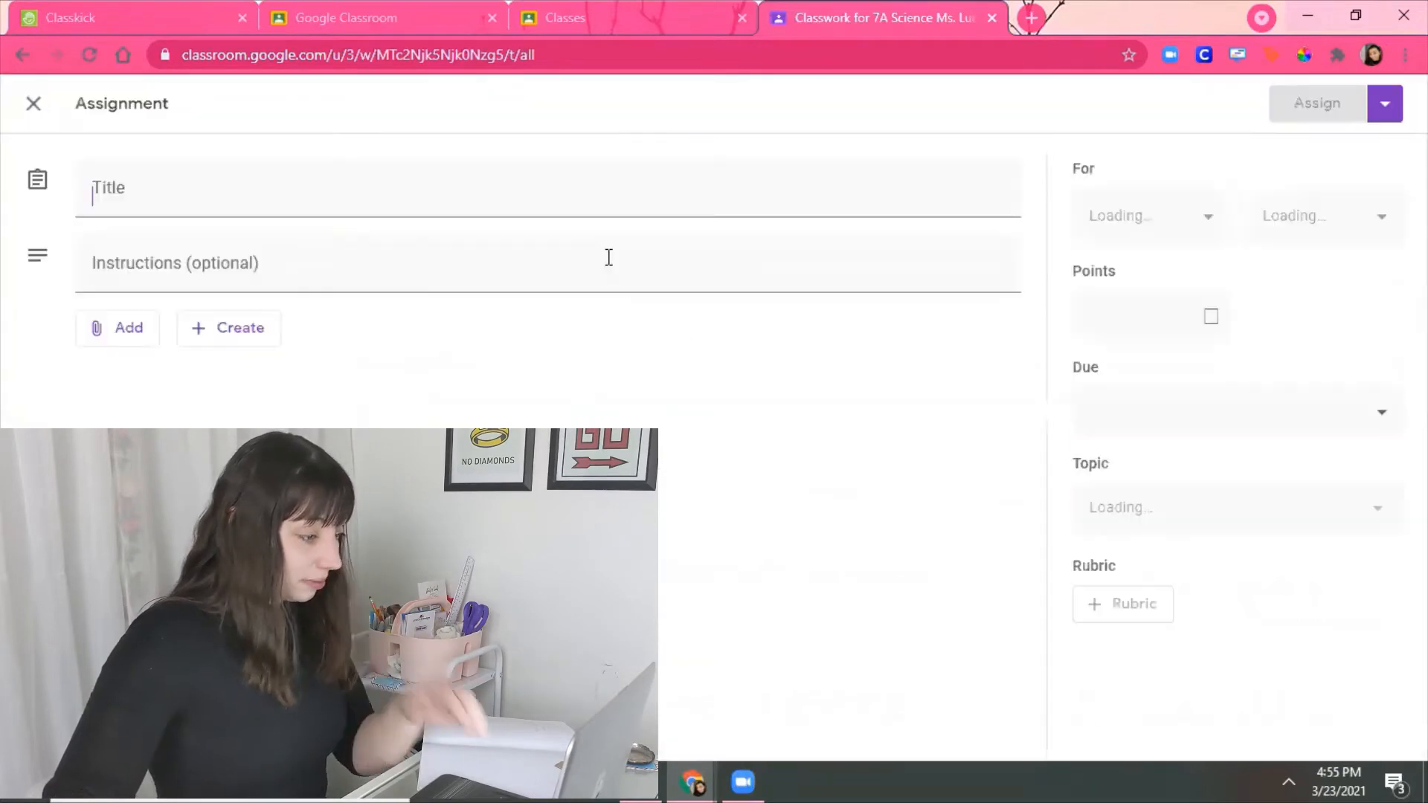
{"action": "type", "text": "class"}
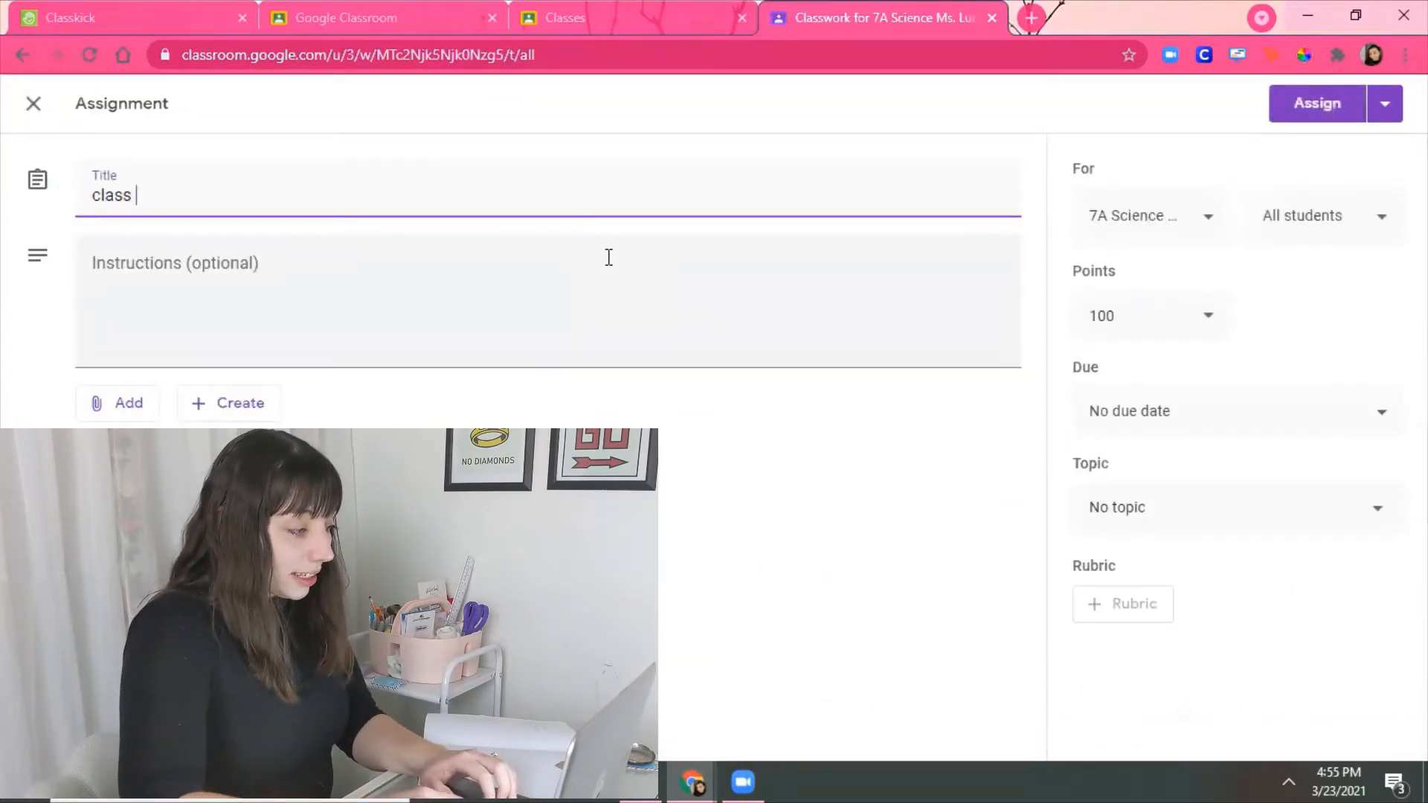
{"action": "key", "text": "BackSpace"}
{"action": "type", "text": "kick 3/23"}
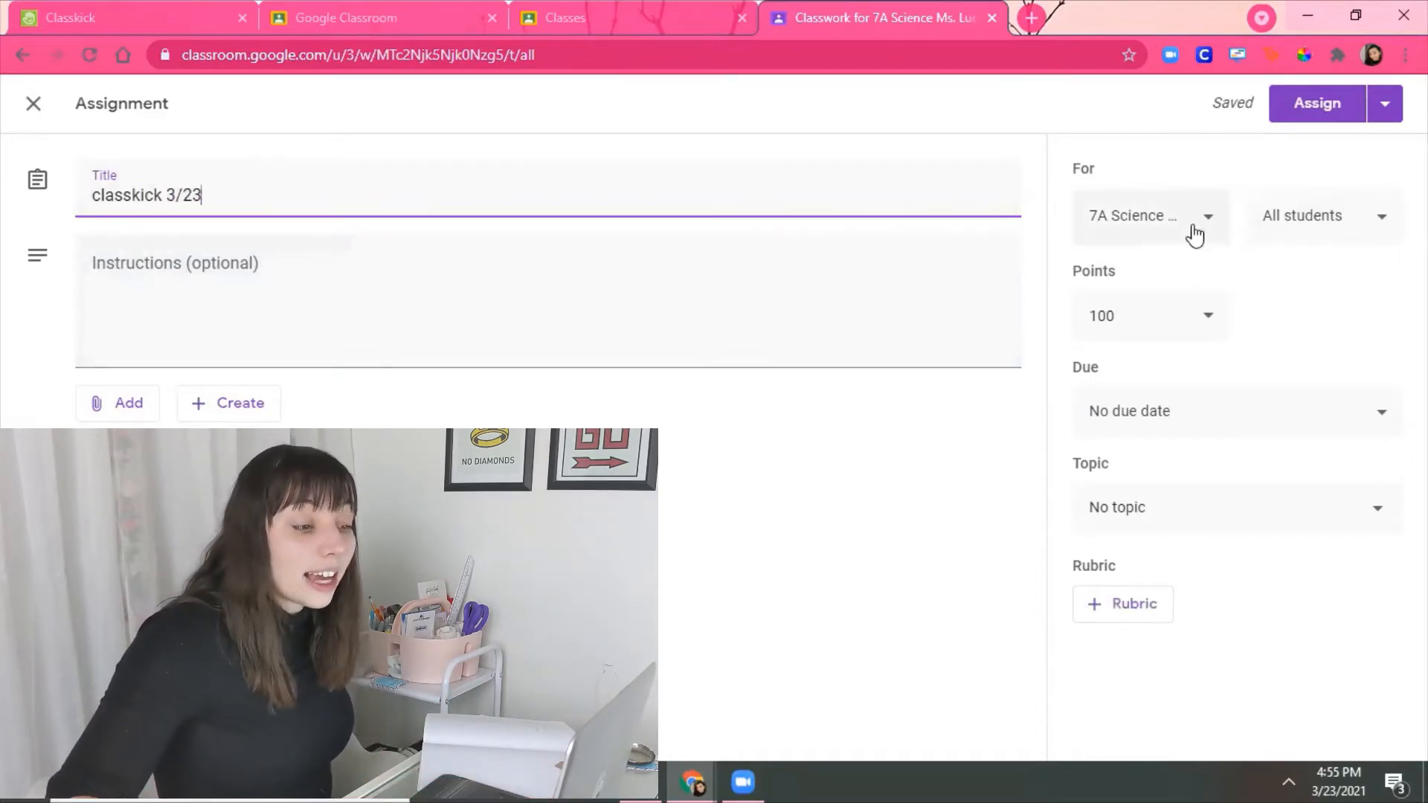
Step: Add 7B Science as a second recipient class and assign the assignment to both classes
{"action": "left_click", "coordinate": [1141, 223]}
{"action": "left_click", "coordinate": [1102, 341]}
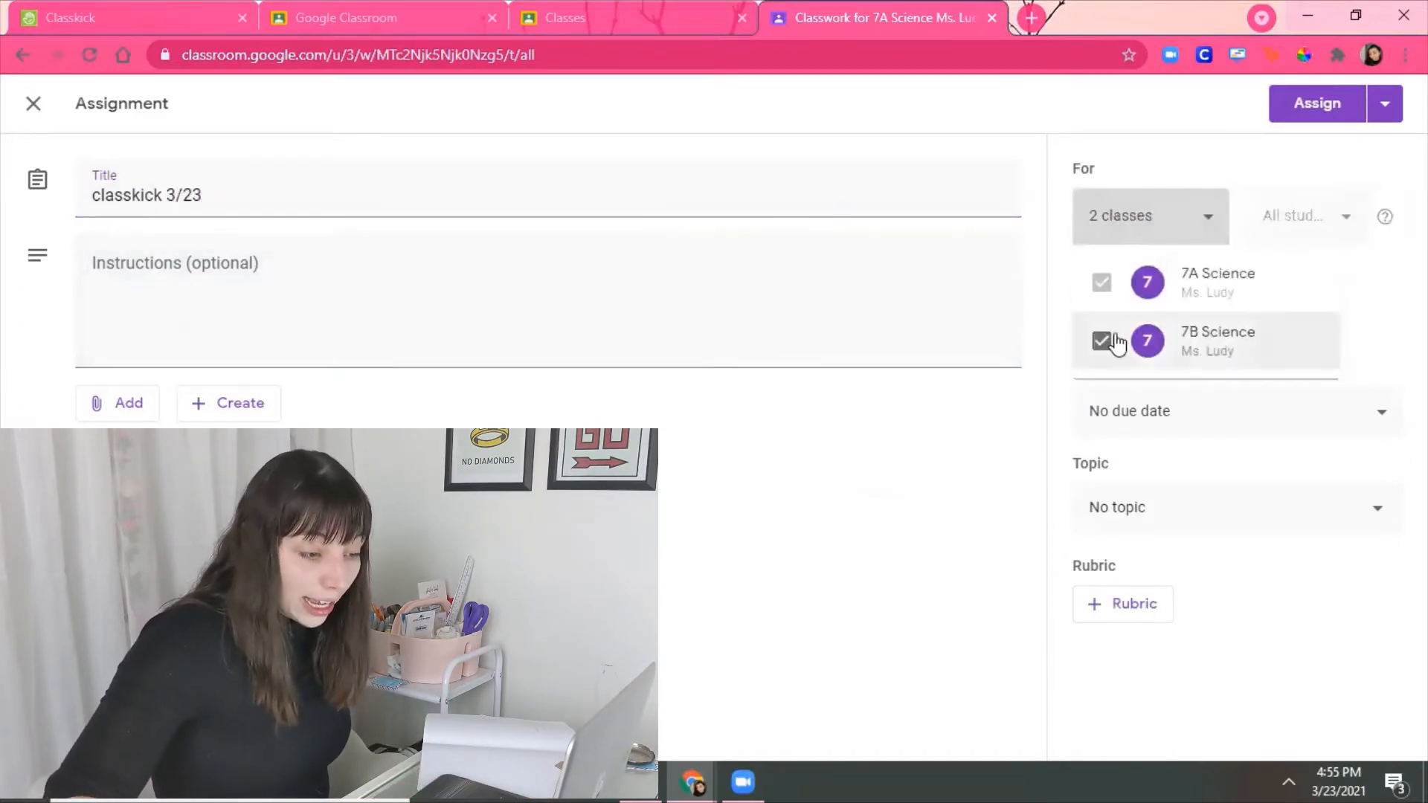
{"action": "left_click", "coordinate": [1366, 289]}
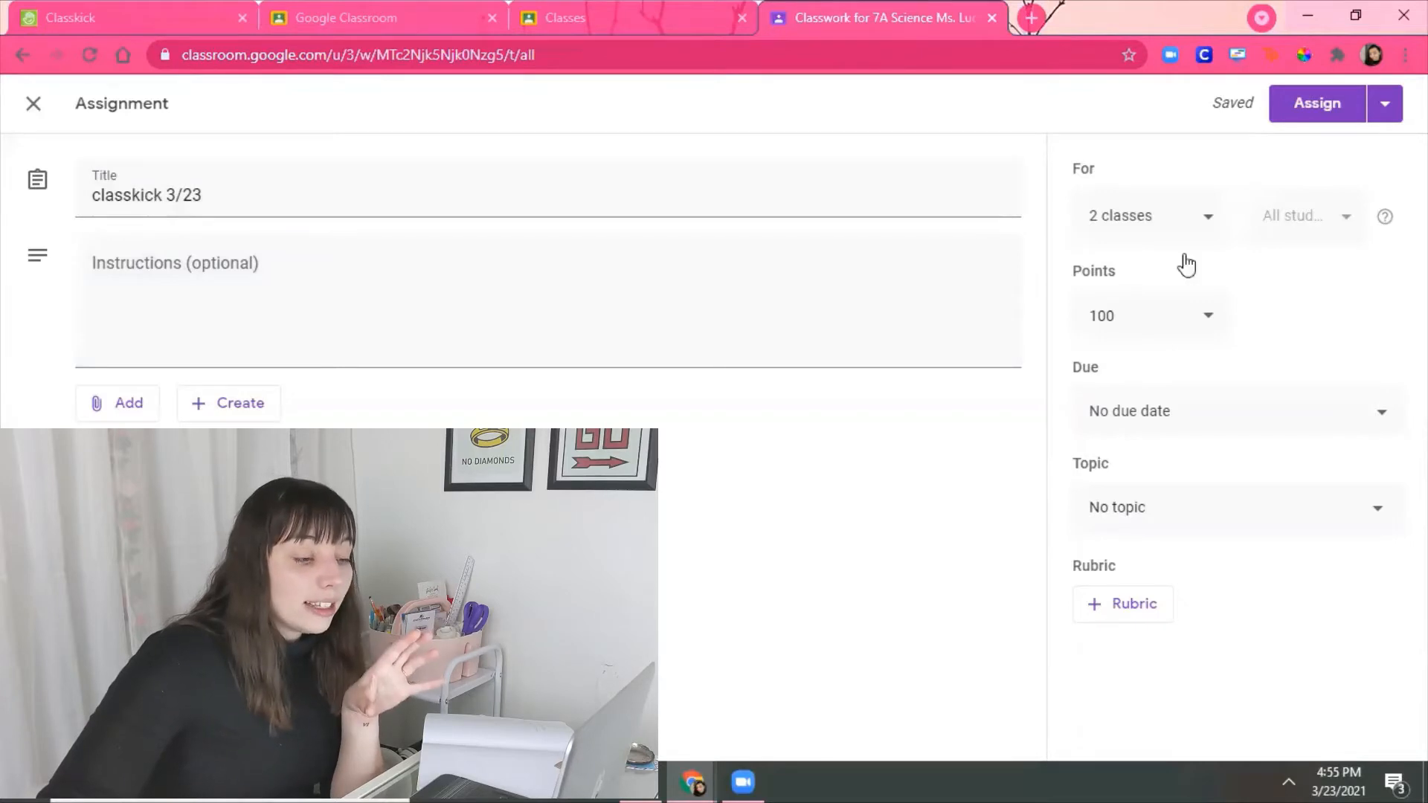
{"action": "left_click", "coordinate": [1305, 102]}
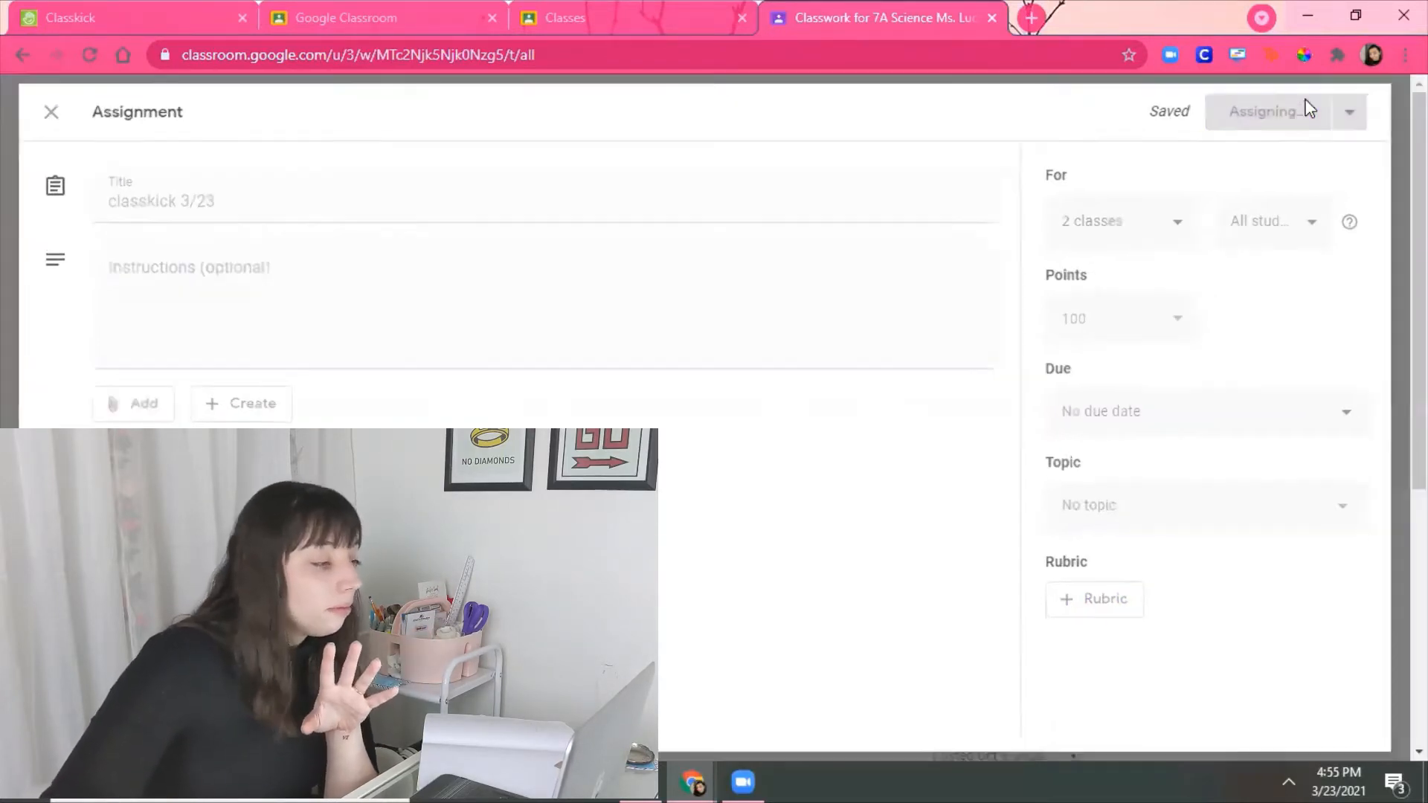
Step: Copy the student login link of the Chemical and Physical Changes assignment in Classkick and open the classkick 3/23 assignment in Google Classroom for editing
{"action": "left_click", "coordinate": [131, 27]}
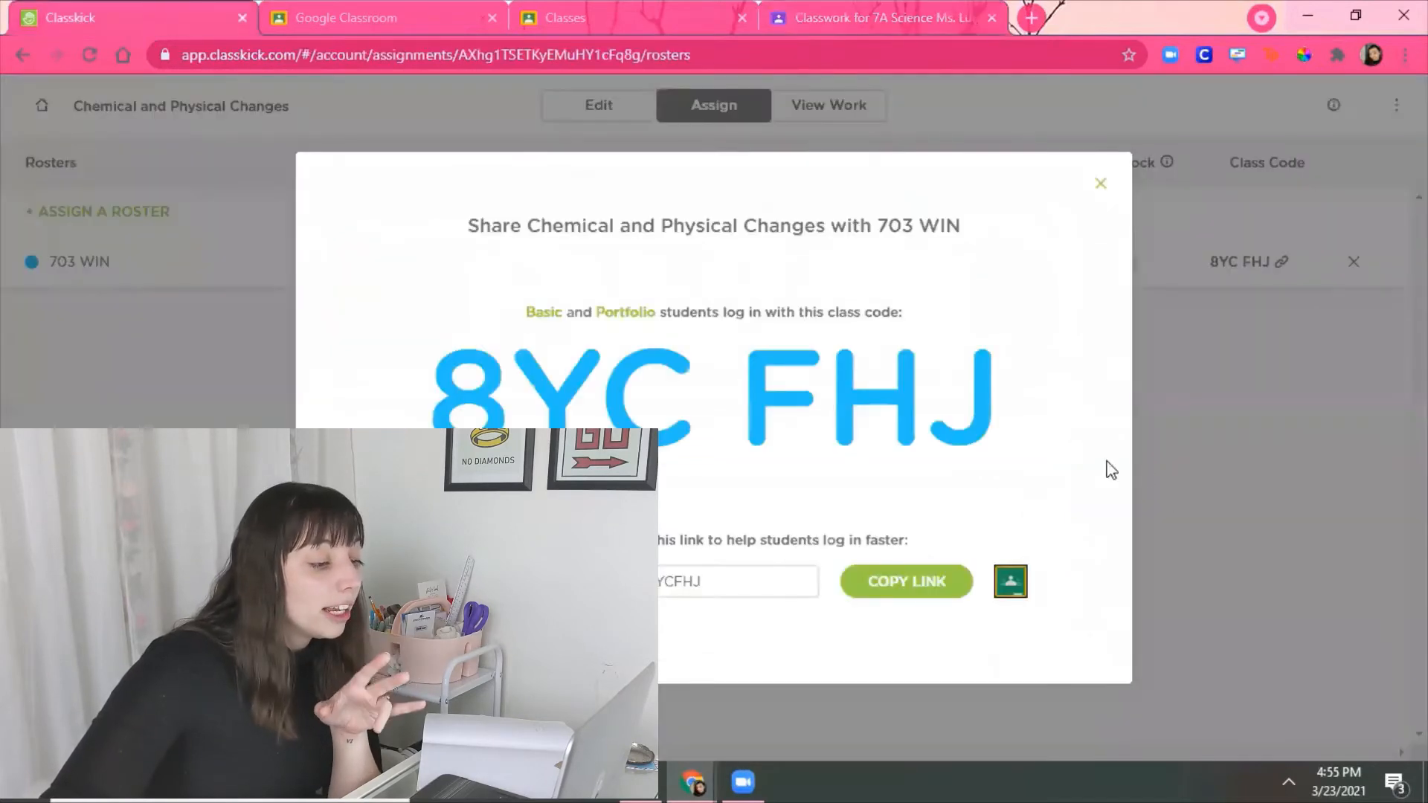
{"action": "left_click", "coordinate": [892, 591]}
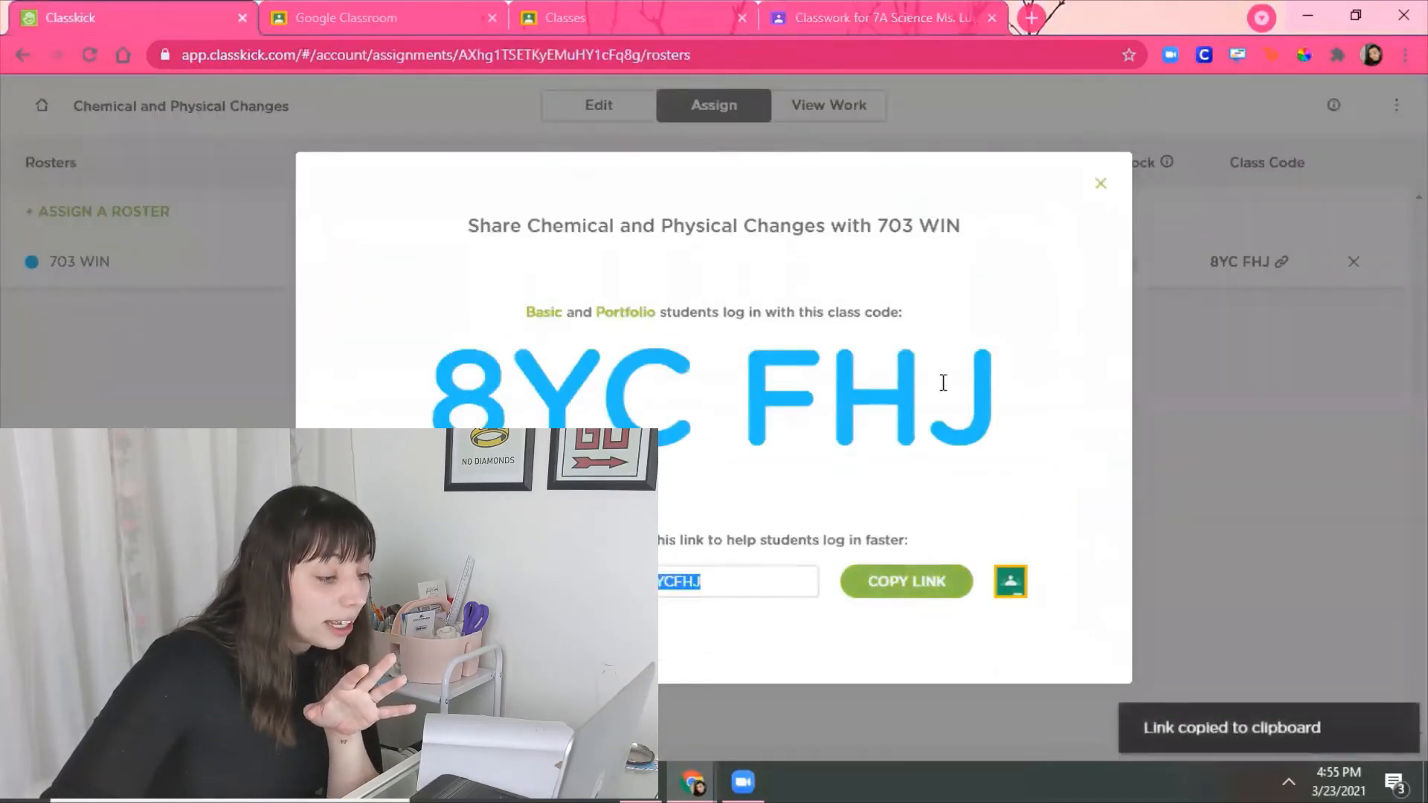
{"action": "left_click", "coordinate": [850, 7]}
{"action": "left_click", "coordinate": [552, 277]}
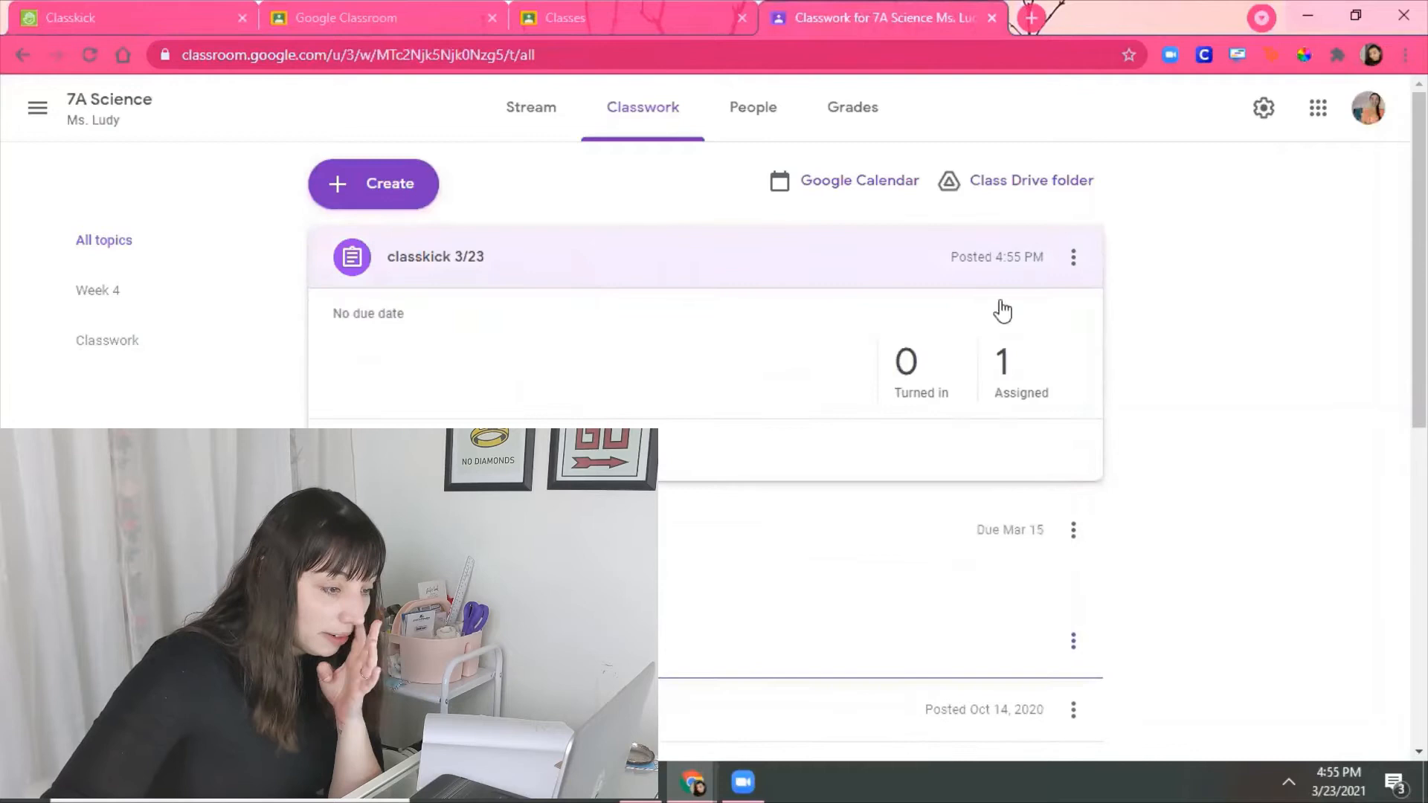
{"action": "left_click", "coordinate": [1073, 260]}
{"action": "left_click", "coordinate": [1020, 307]}
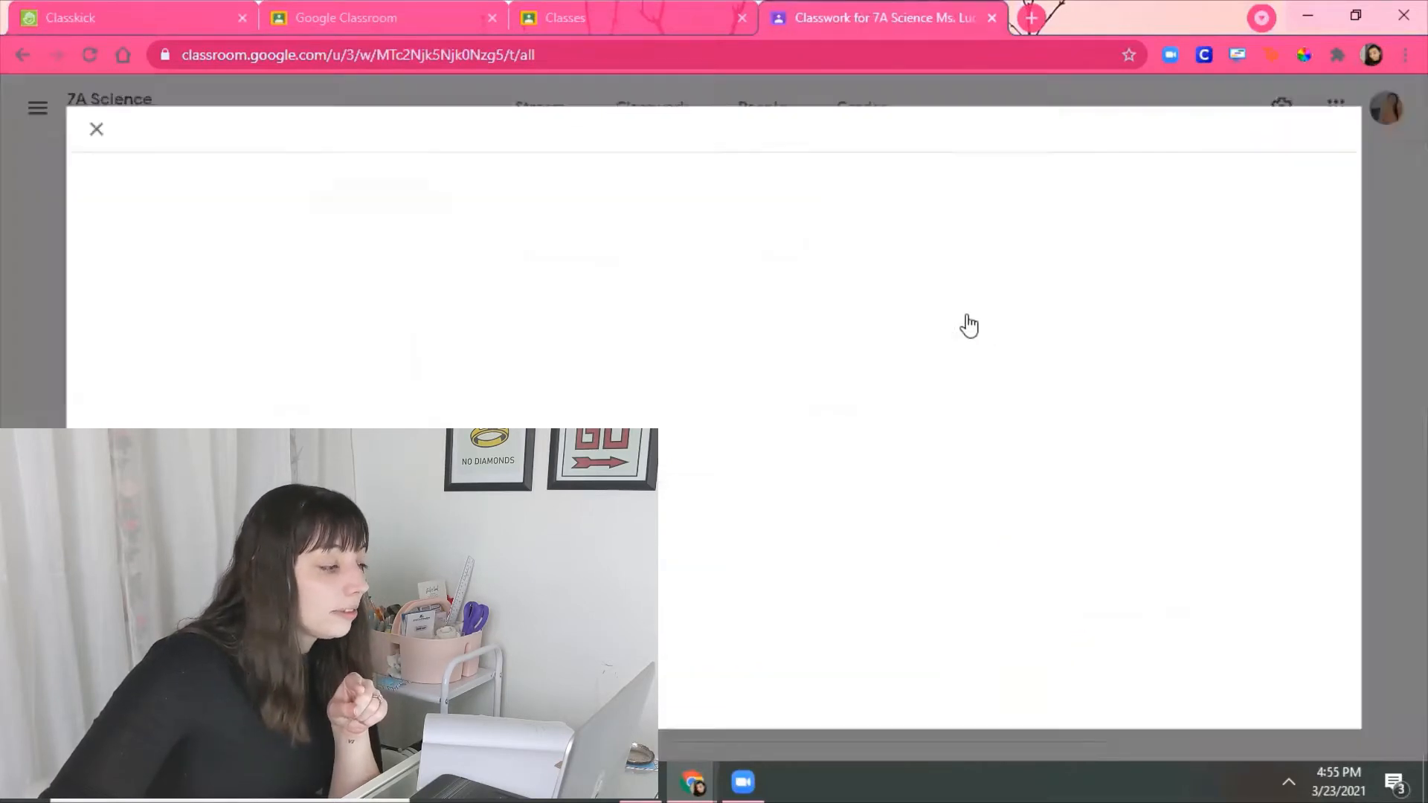
Step: Attach the copied Classkick link to the classkick 3/23 assignment and save the assignment
{"action": "left_click", "coordinate": [139, 409]}
{"action": "left_click", "coordinate": [134, 502]}
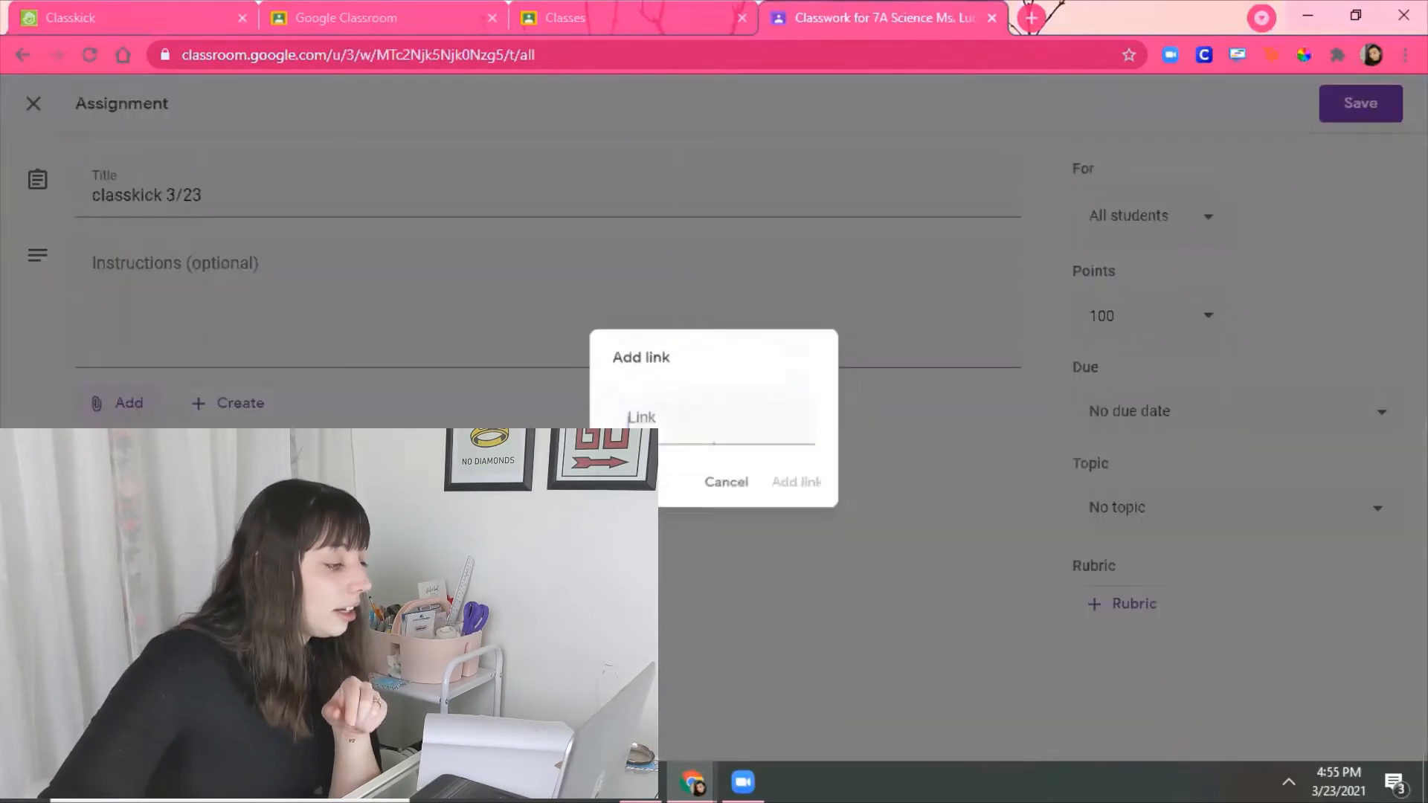
{"action": "key", "text": "ctrl+v"}
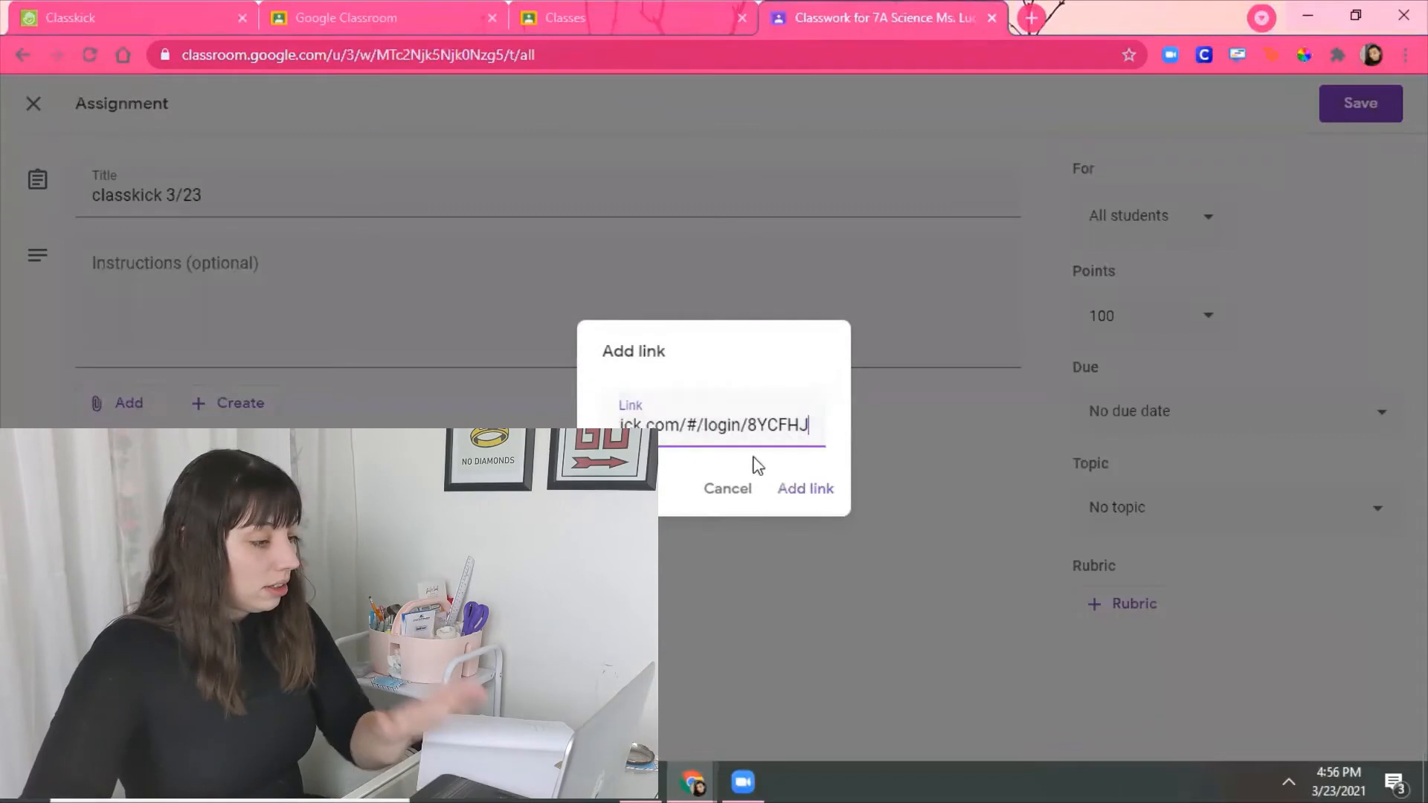
{"action": "left_click", "coordinate": [803, 489]}
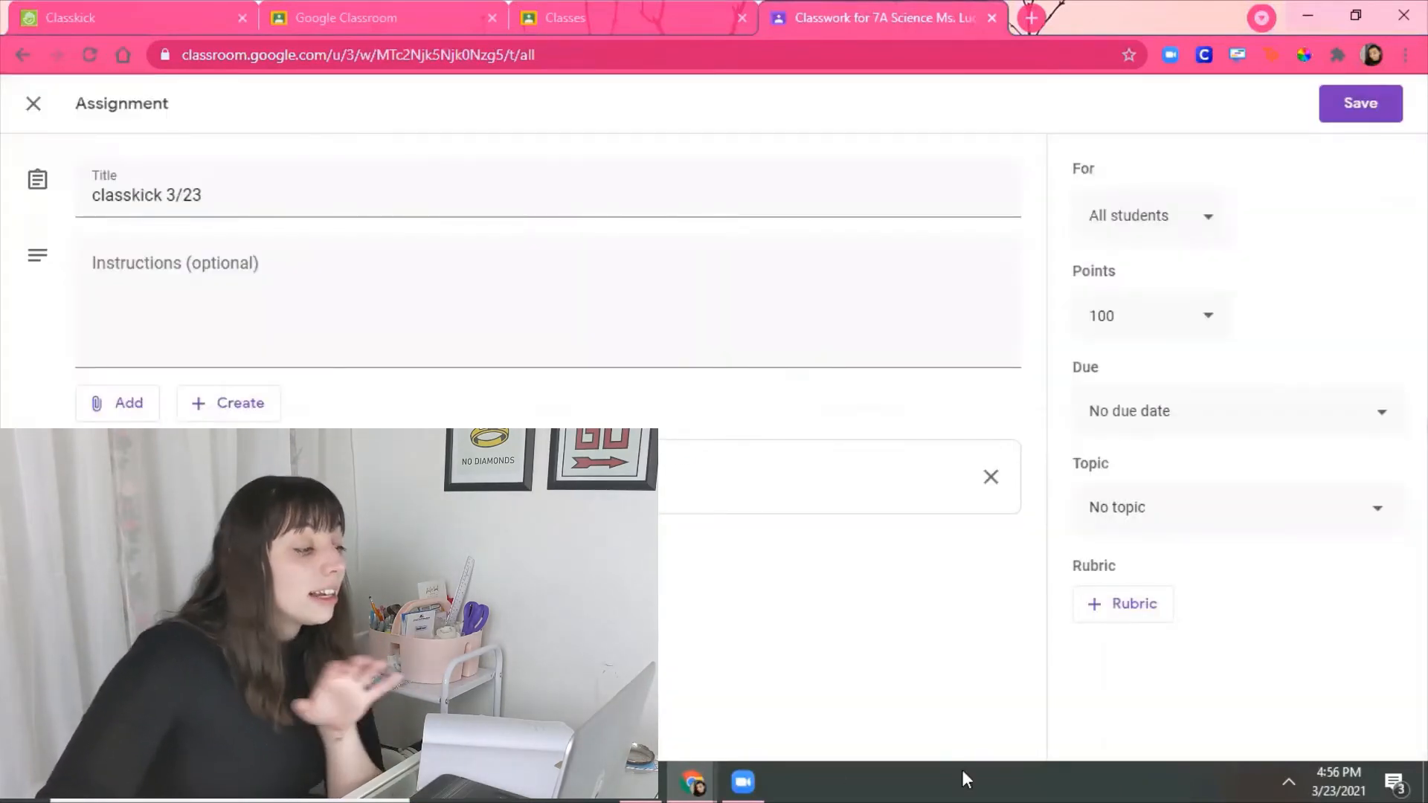
{"action": "left_click", "coordinate": [1339, 104]}
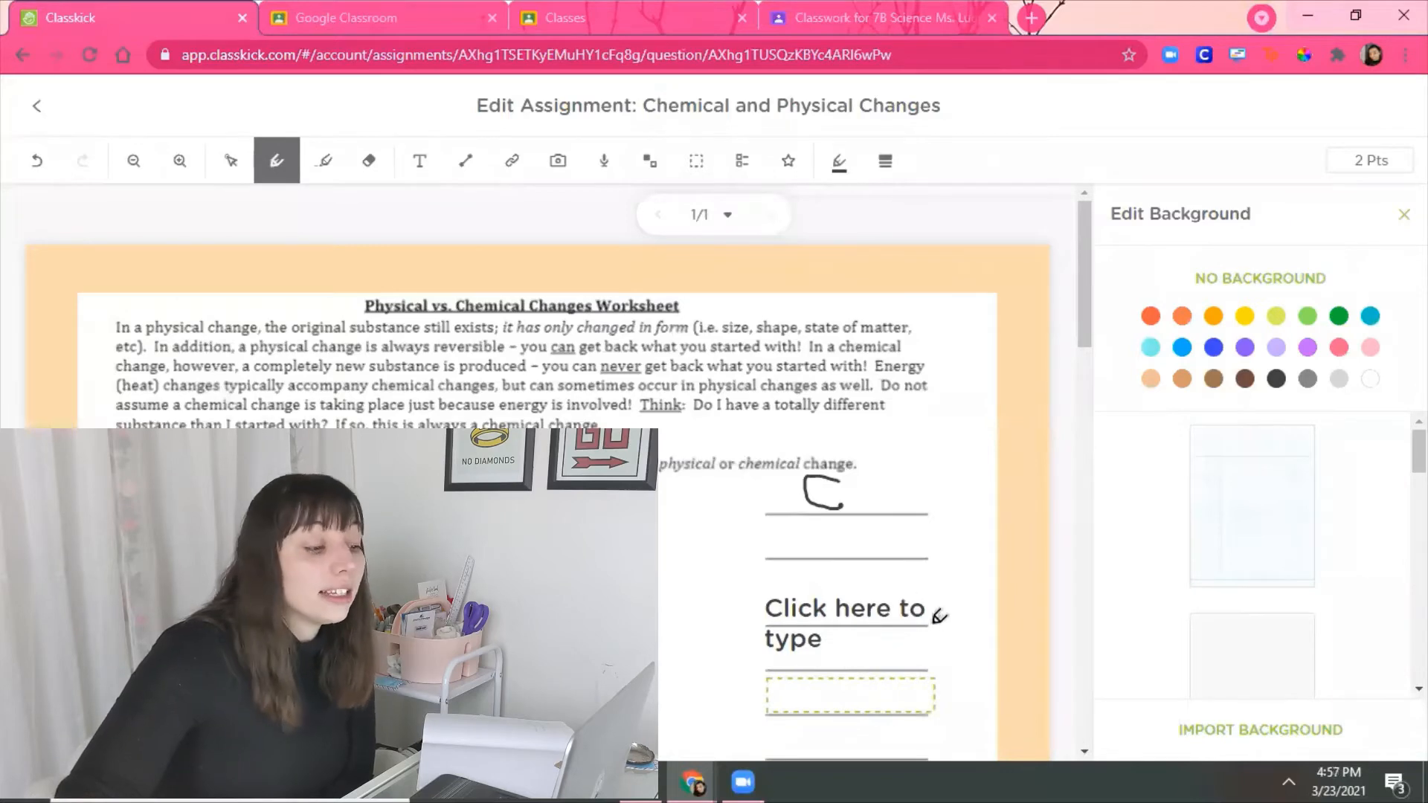
Step: Handwrite the equation 7x + 3 = 17 below question 17 of the Chemical and Physical Changes worksheet in Classkick
{"action": "scroll", "coordinate": [836, 595], "scroll_direction": "down", "scroll_amount": 4}
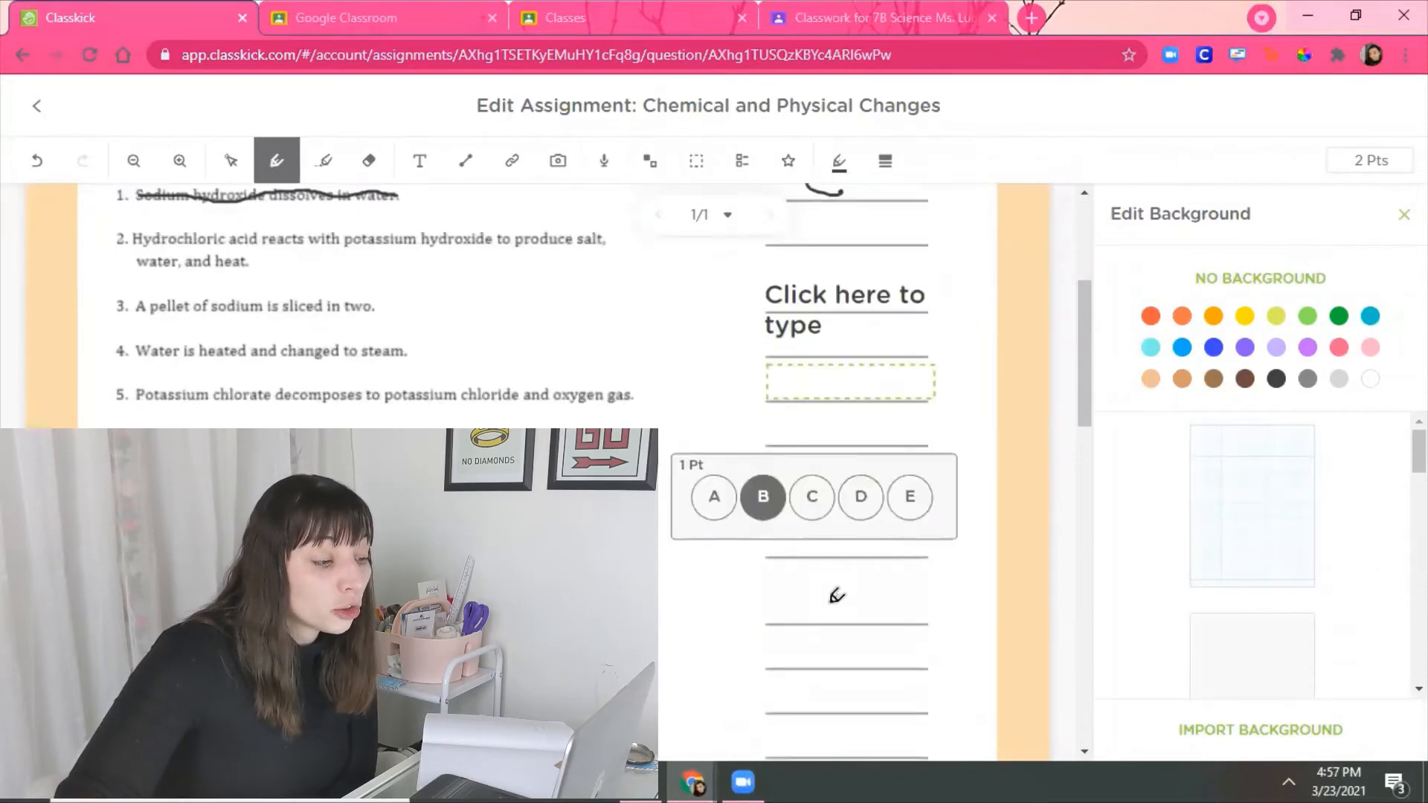
{"action": "scroll", "coordinate": [779, 515], "scroll_direction": "up", "scroll_amount": 3}
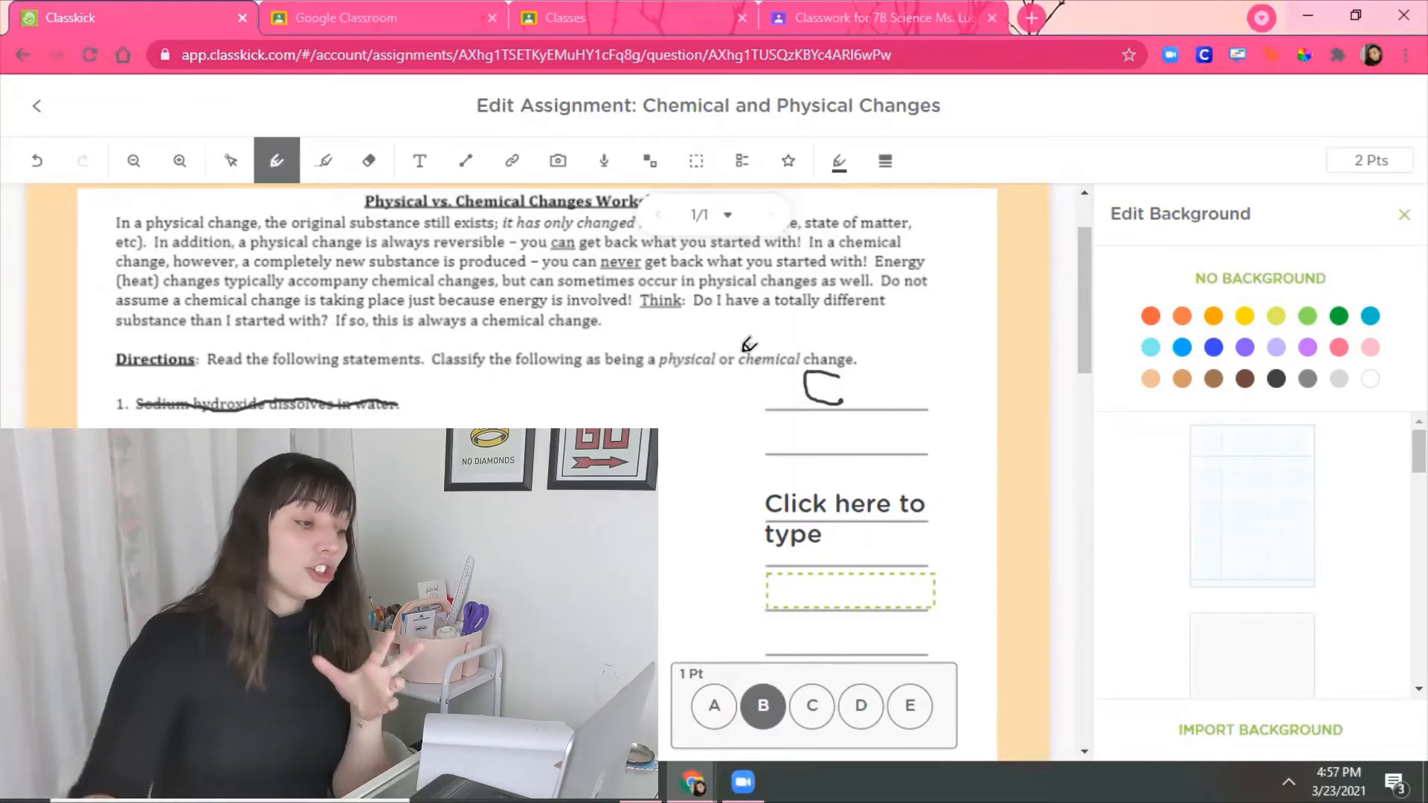
{"action": "scroll", "coordinate": [596, 373], "scroll_direction": "down", "scroll_amount": 8}
{"action": "scroll", "coordinate": [367, 520], "scroll_direction": "down", "scroll_amount": 2}
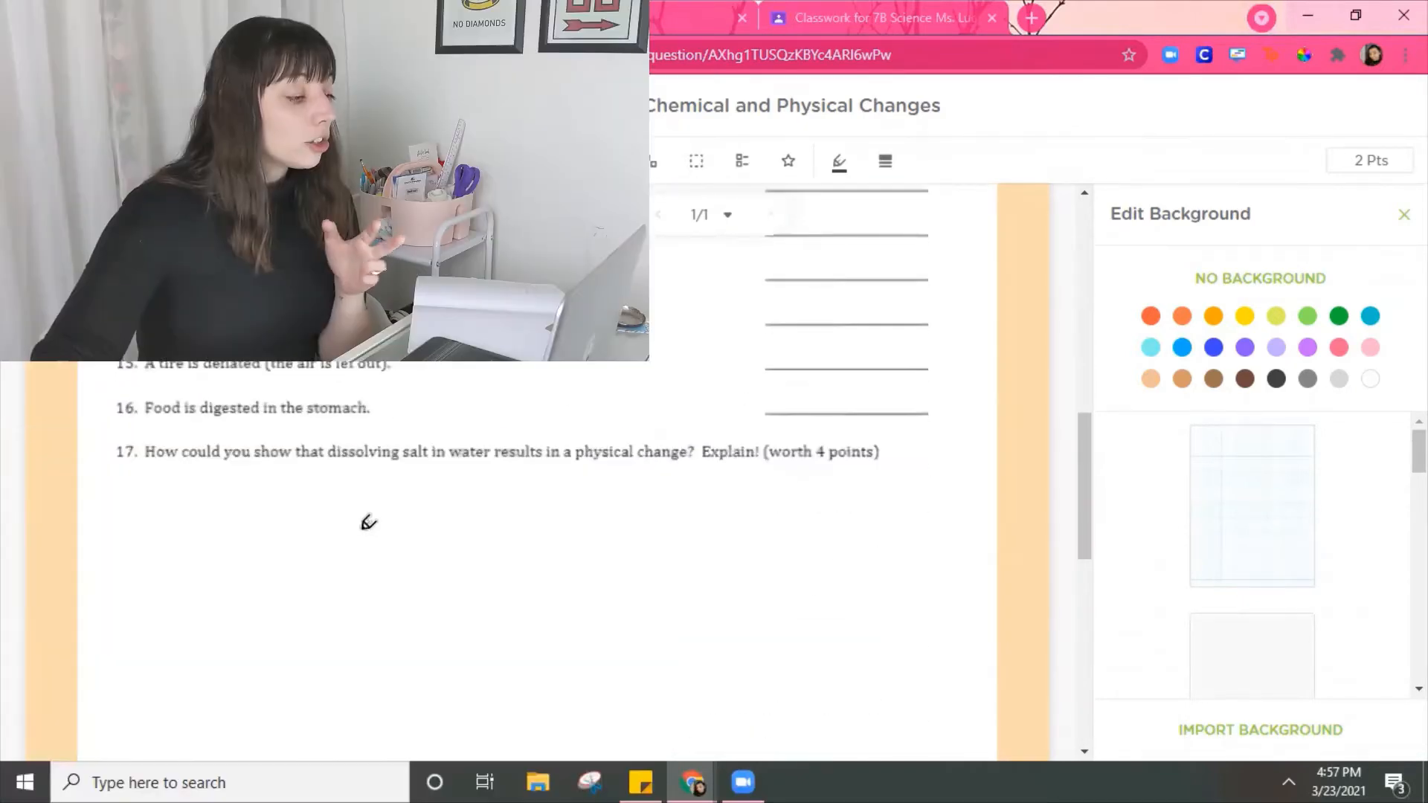
{"action": "mouse_move", "coordinate": [312, 498]}
{"action": "left_mouse_down"}
{"action": "mouse_move", "coordinate": [362, 493]}
{"action": "mouse_move", "coordinate": [360, 535]}
{"action": "mouse_move", "coordinate": [441, 544]}
{"action": "mouse_move", "coordinate": [401, 551]}
{"action": "left_mouse_up"}
{"action": "mouse_move", "coordinate": [488, 483]}
{"action": "left_mouse_down"}
{"action": "mouse_move", "coordinate": [520, 477]}
{"action": "mouse_move", "coordinate": [502, 583]}
{"action": "mouse_move", "coordinate": [495, 564]}
{"action": "left_mouse_up"}
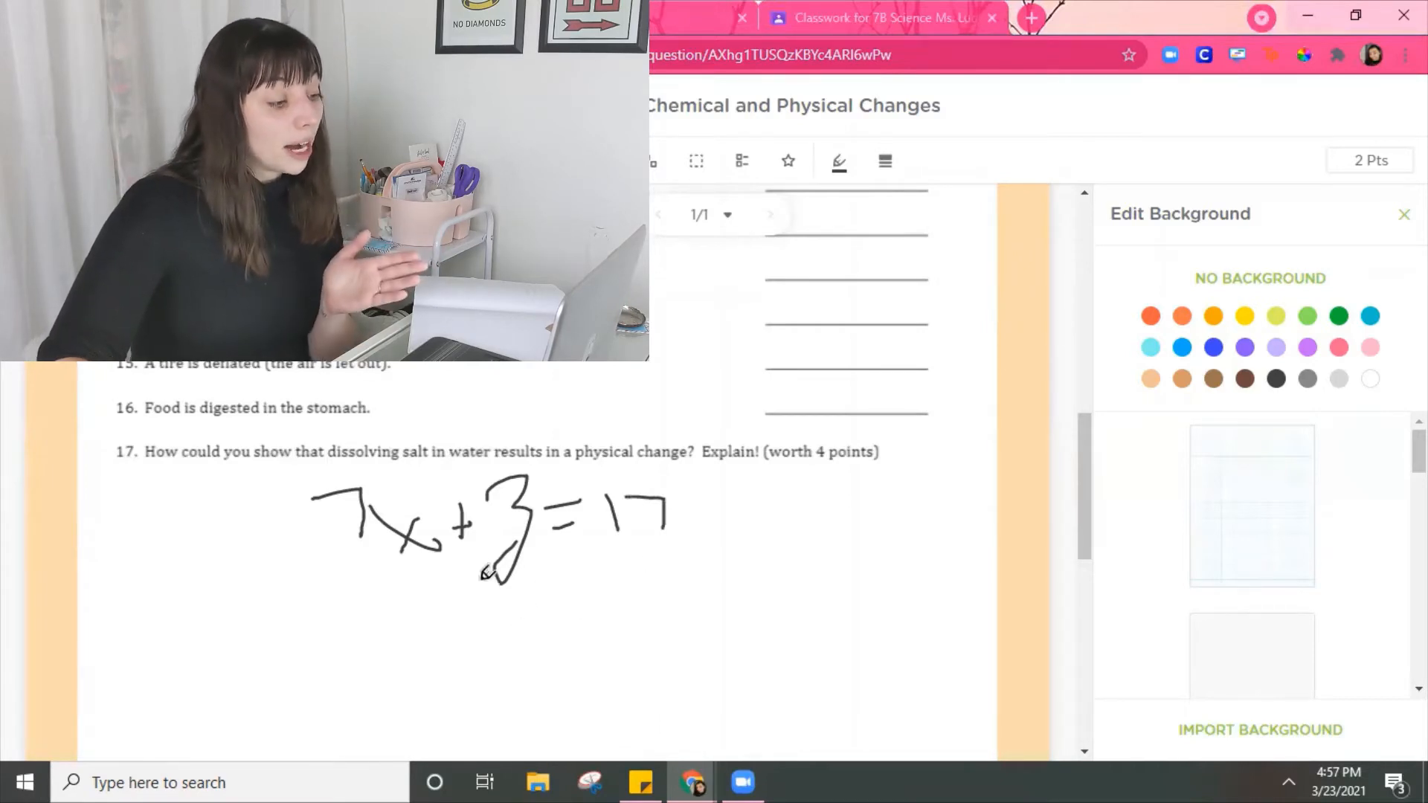
Step: Draw an empty box beneath the 3 and beneath the 17 of the equation, and handwrite 7x = 14 below them
{"action": "left_click_drag", "start_coordinate": [419, 578], "coordinate": [529, 572]}
{"action": "left_click_drag", "start_coordinate": [638, 615], "coordinate": [716, 530]}
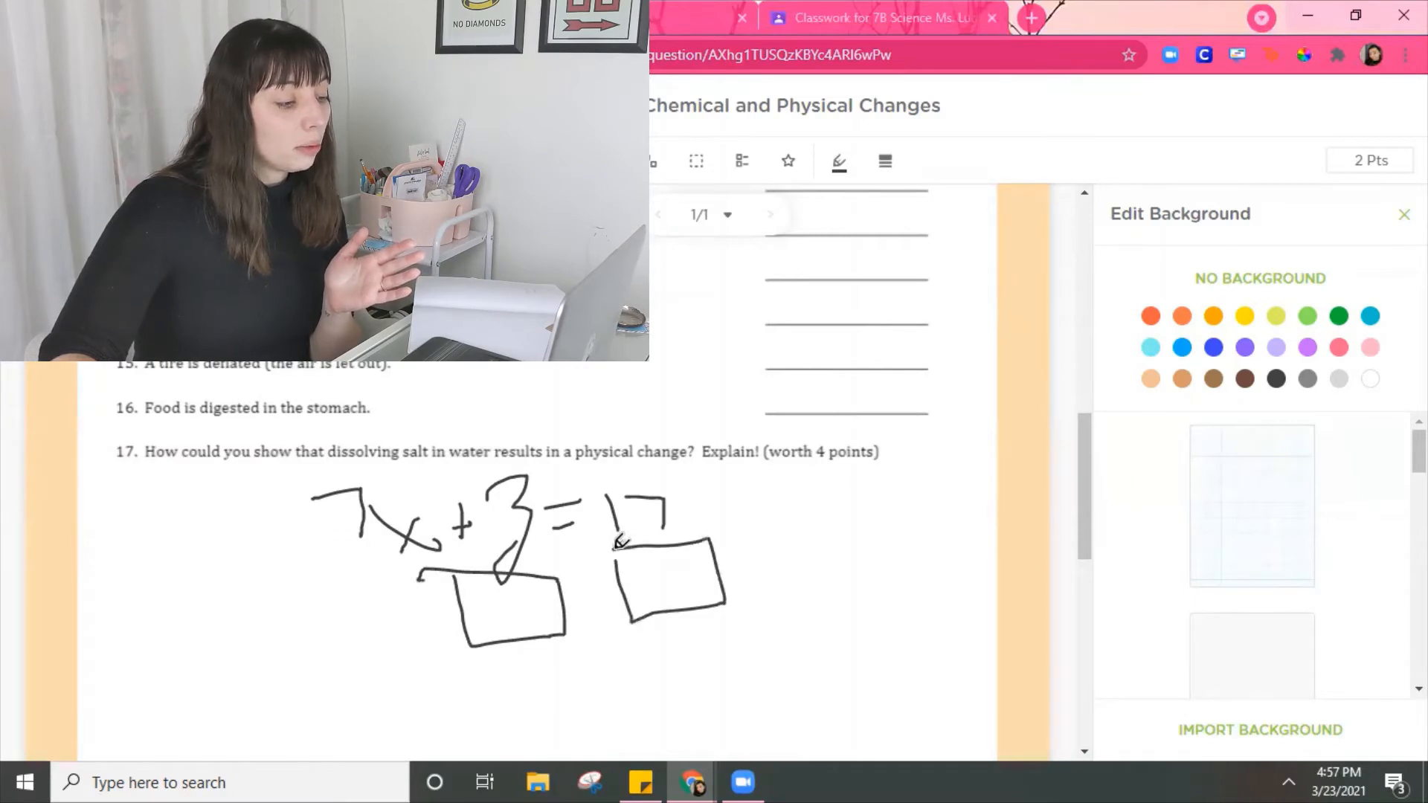
{"action": "scroll", "coordinate": [587, 620], "scroll_direction": "down", "scroll_amount": 1}
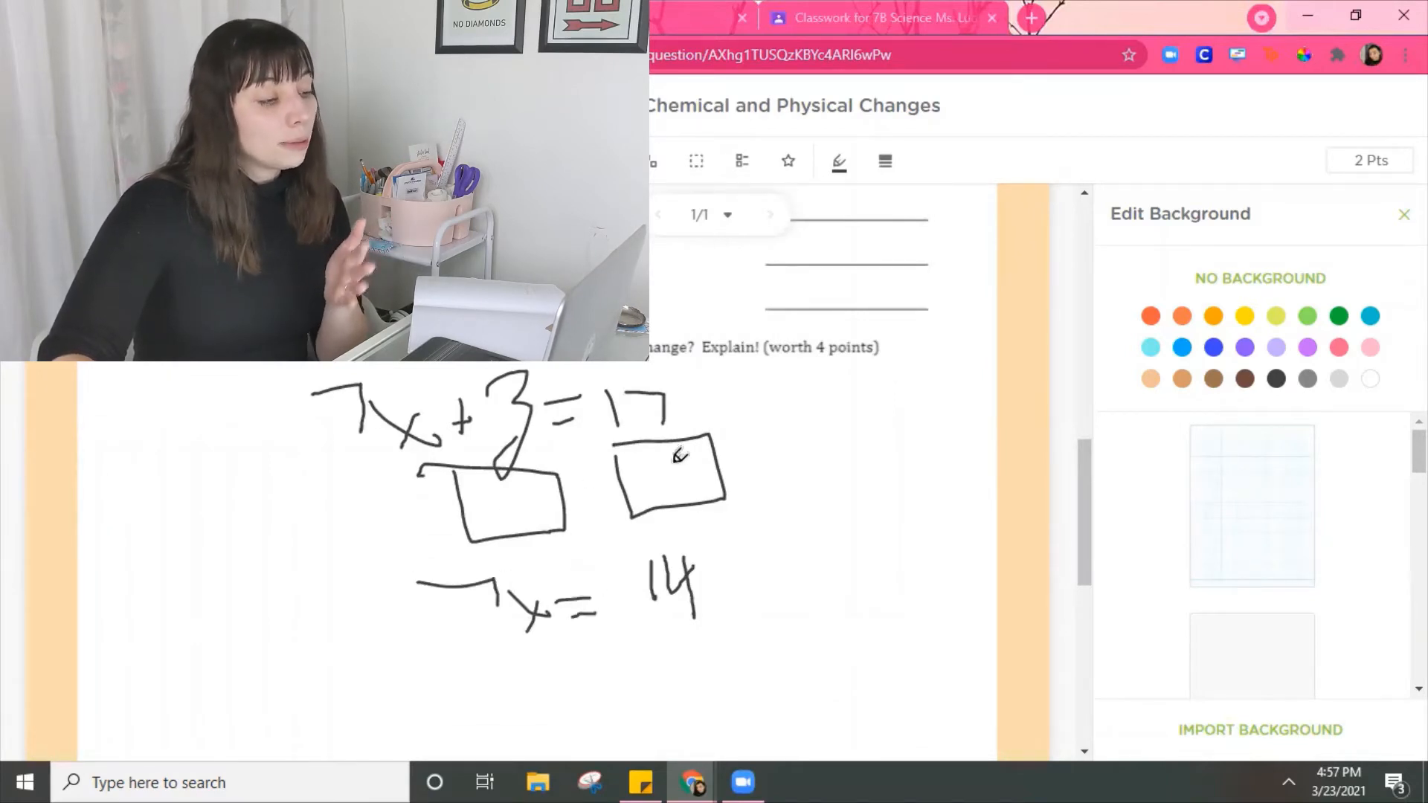
Step: Review the worksheet's answer fields and add more pen strokes beside the 7x = 14 line
{"action": "scroll", "coordinate": [840, 312], "scroll_direction": "up", "scroll_amount": 8}
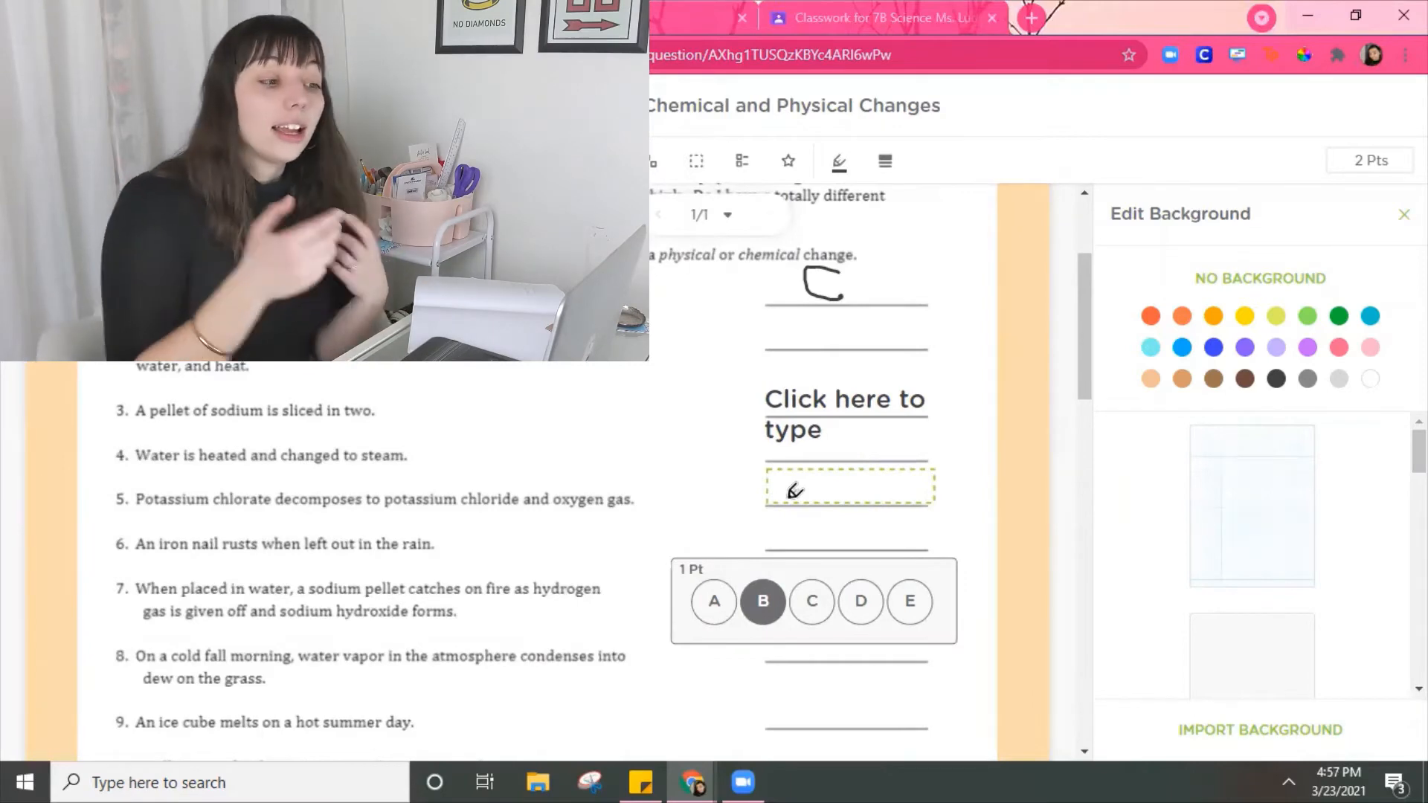
{"action": "scroll", "coordinate": [563, 569], "scroll_direction": "down", "scroll_amount": 6}
{"action": "scroll", "coordinate": [563, 568], "scroll_direction": "down", "scroll_amount": 3}
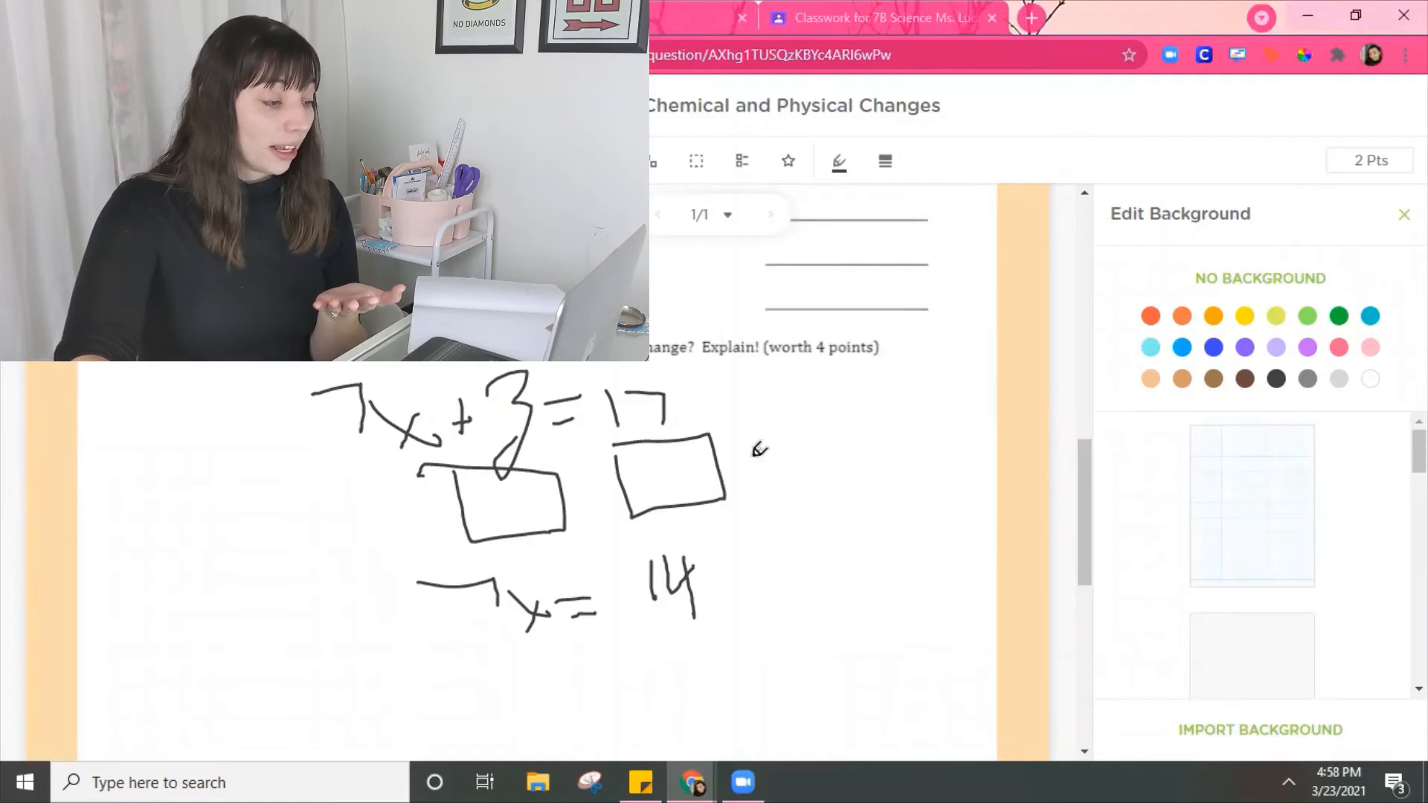
{"action": "mouse_move", "coordinate": [153, 568]}
{"action": "left_mouse_down"}
{"action": "mouse_move", "coordinate": [197, 570]}
{"action": "mouse_move", "coordinate": [182, 643]}
{"action": "left_mouse_up"}
{"action": "mouse_move", "coordinate": [229, 600]}
{"action": "left_mouse_down"}
{"action": "mouse_move", "coordinate": [261, 613]}
{"action": "mouse_move", "coordinate": [231, 627]}
{"action": "left_mouse_up"}
{"action": "left_click_drag", "start_coordinate": [280, 568], "coordinate": [283, 603]}
{"action": "mouse_move", "coordinate": [281, 586]}
{"action": "left_mouse_down"}
{"action": "mouse_move", "coordinate": [318, 550]}
{"action": "mouse_move", "coordinate": [328, 578]}
{"action": "left_mouse_up"}
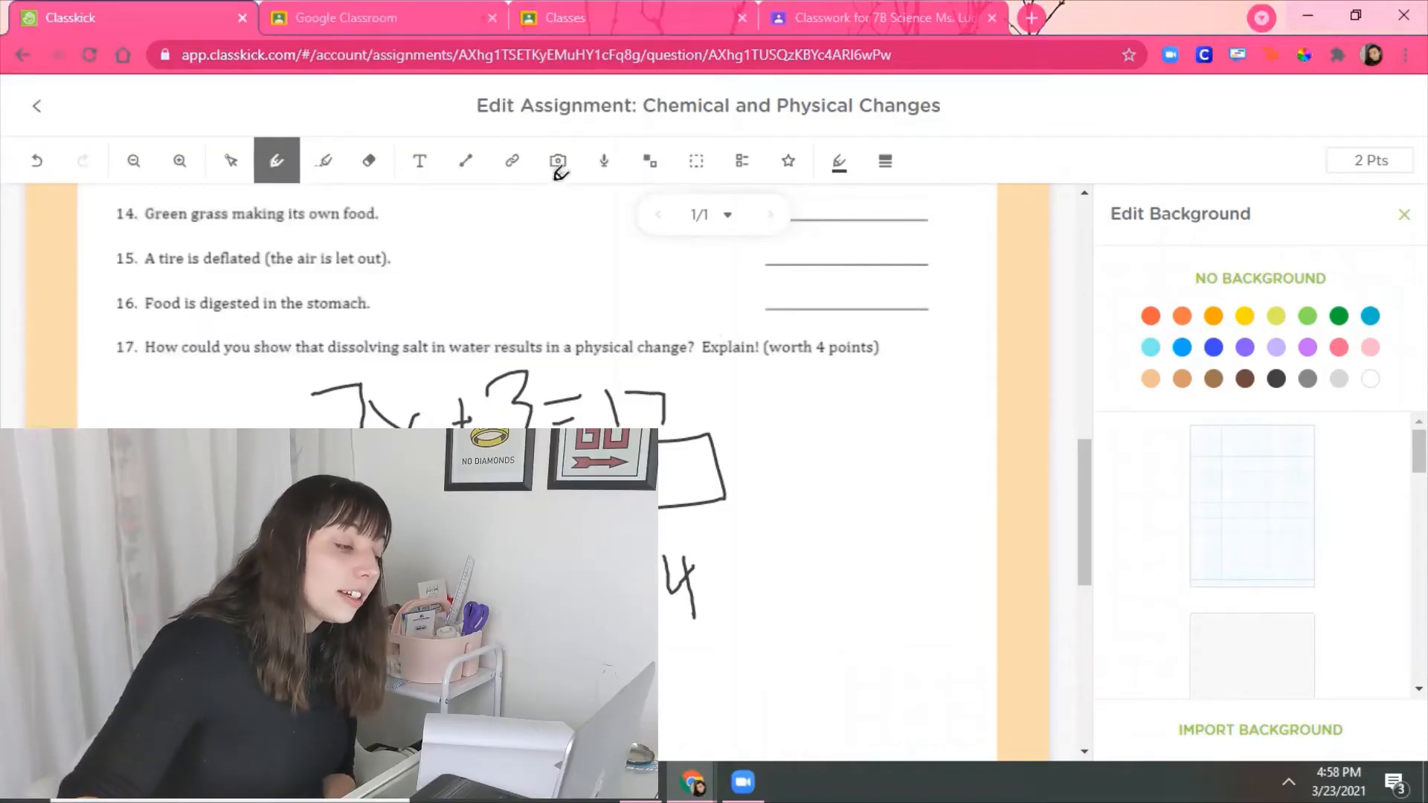
Step: Look at the image upload and audio recording options for the worksheet slide
{"action": "left_click", "coordinate": [558, 162]}
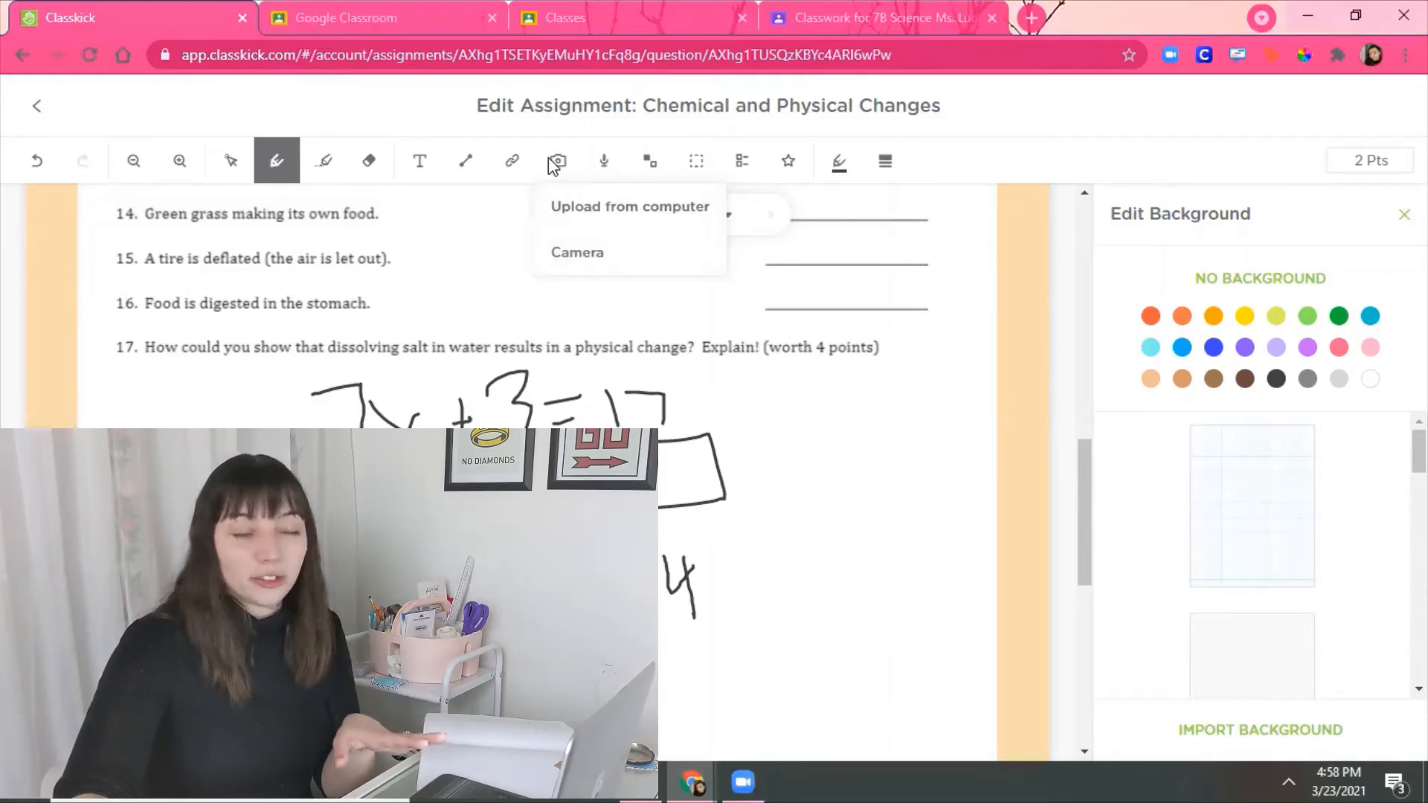
{"action": "left_click", "coordinate": [605, 164]}
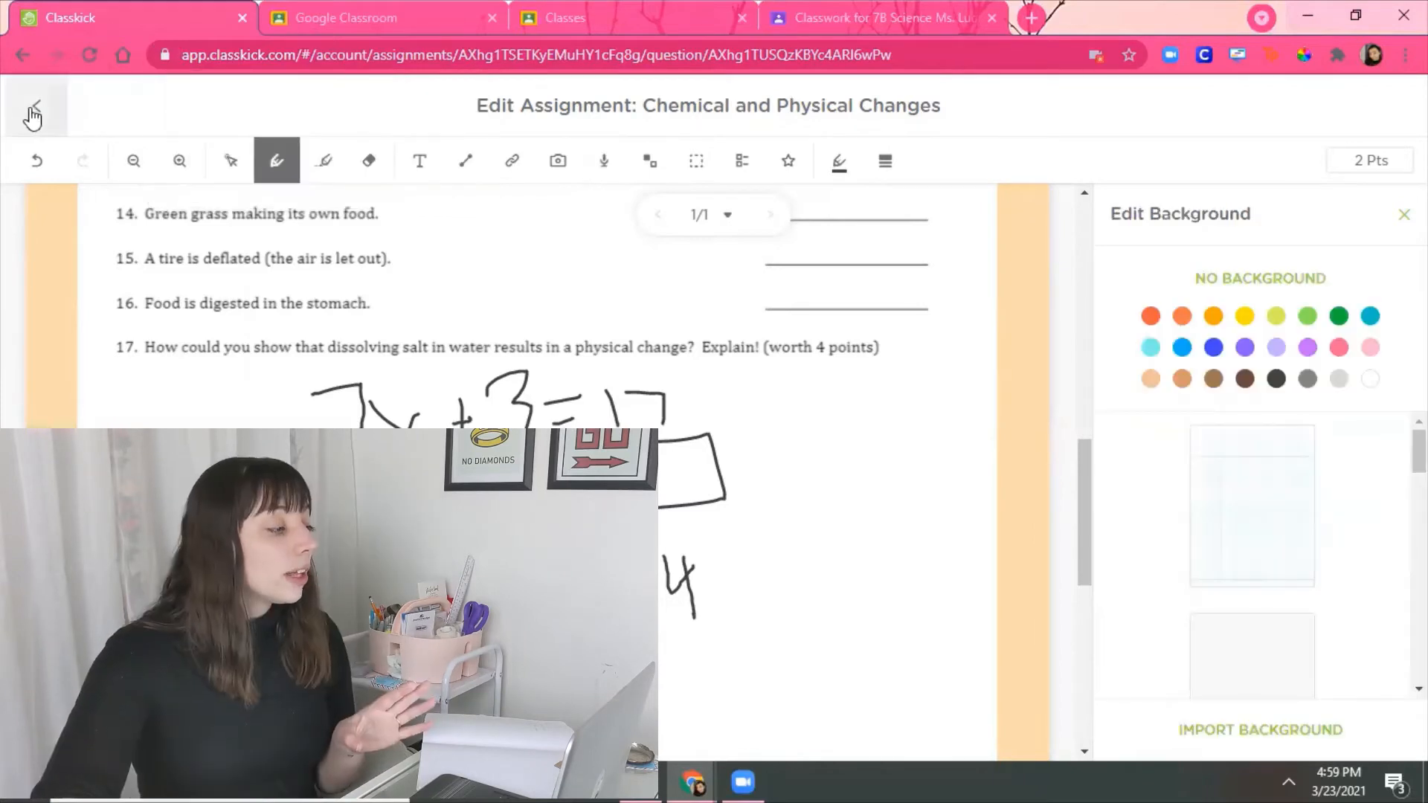
Step: Return to the assignment overview, reopen the worksheet slide and review its answer fields down to the handwritten equation
{"action": "left_click", "coordinate": [35, 109]}
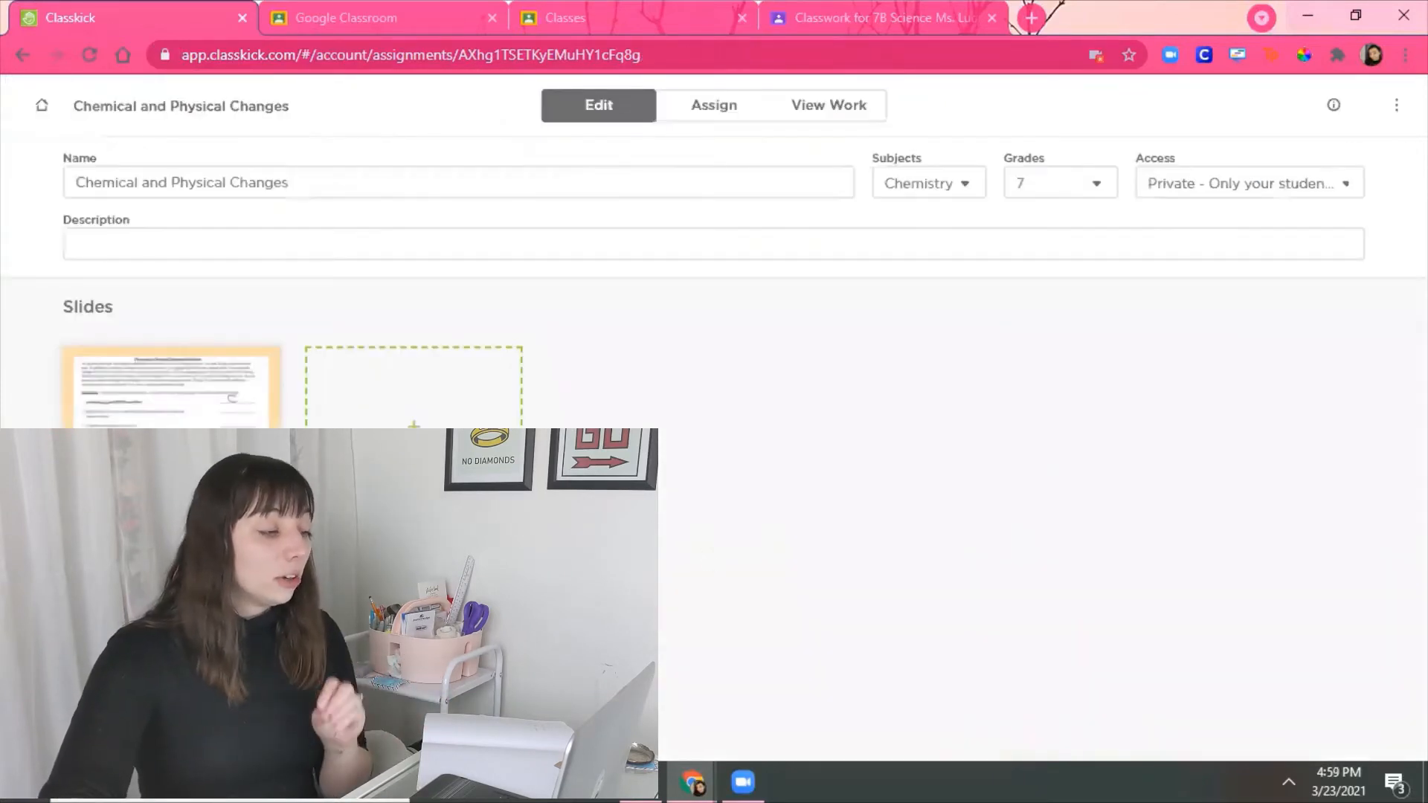
{"action": "left_click", "coordinate": [210, 421]}
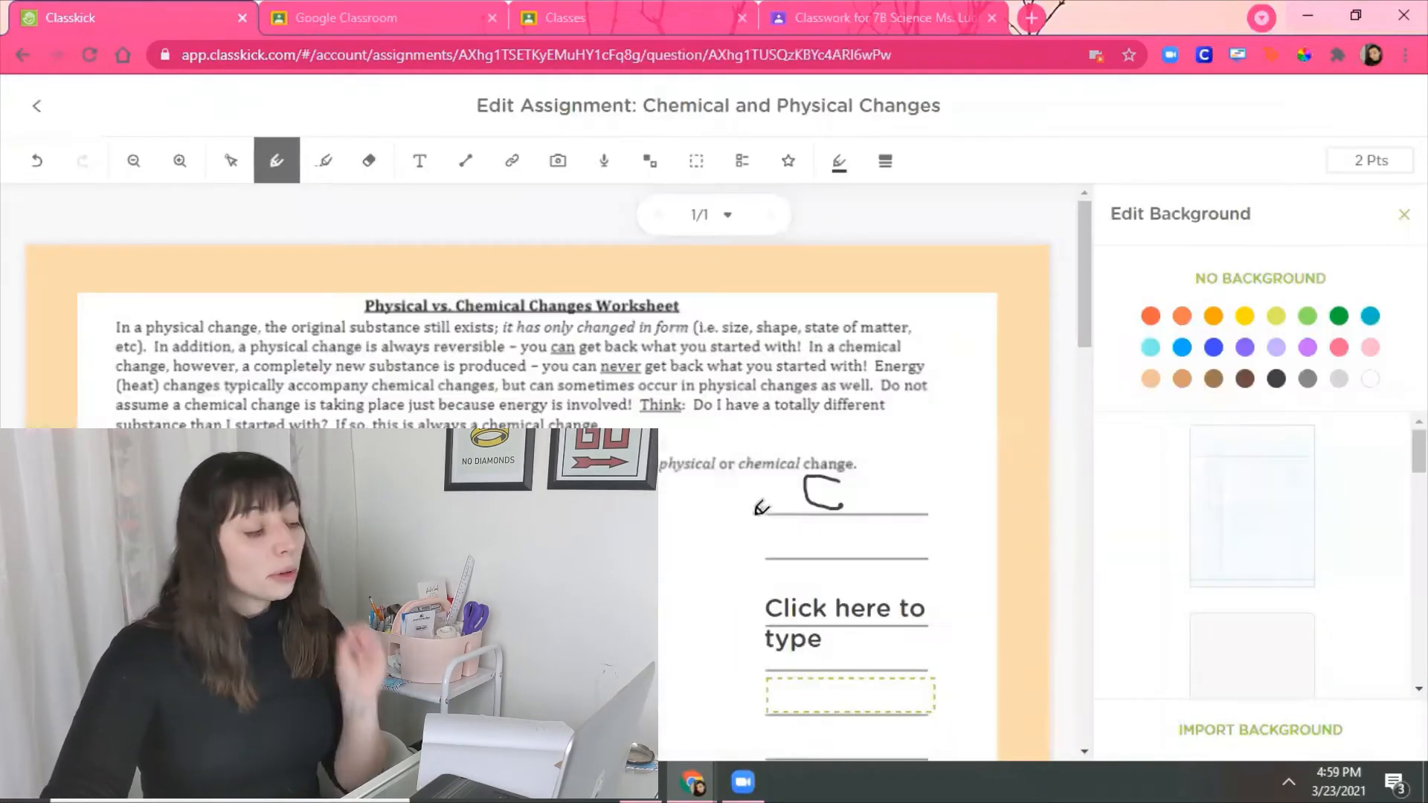
{"action": "scroll", "coordinate": [707, 509], "scroll_direction": "down", "scroll_amount": 3}
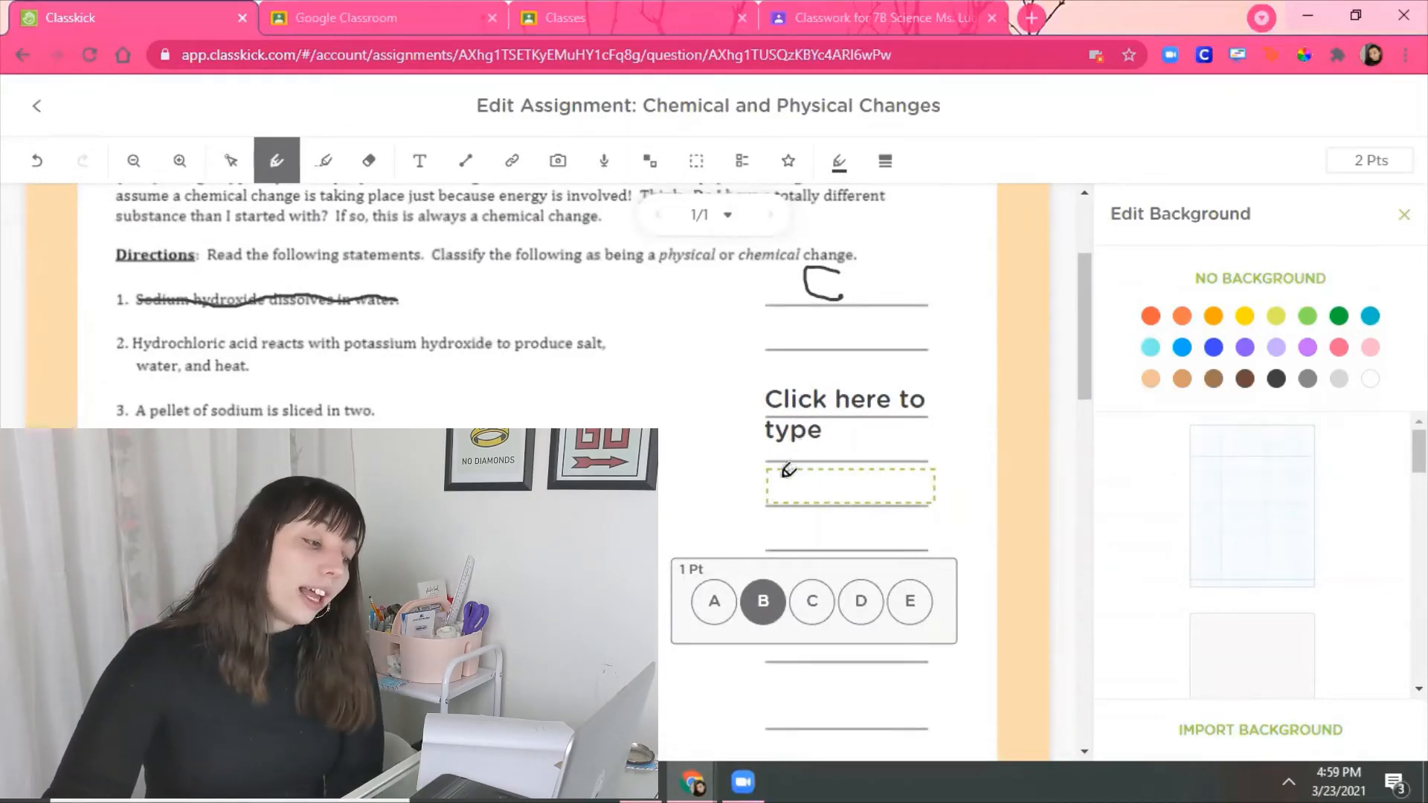
{"action": "scroll", "coordinate": [729, 554], "scroll_direction": "down", "scroll_amount": 2}
{"action": "scroll", "coordinate": [729, 554], "scroll_direction": "up", "scroll_amount": 4}
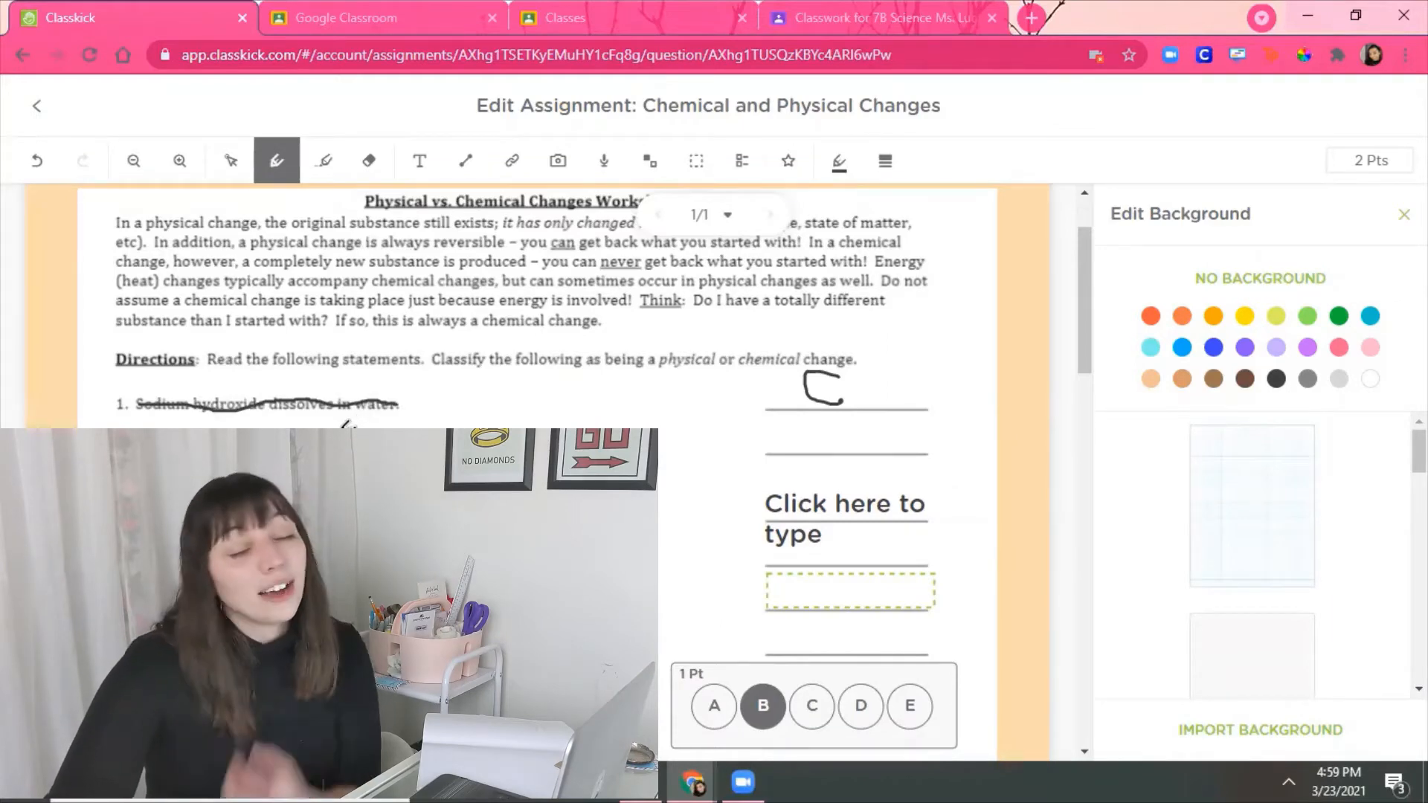
{"action": "scroll", "coordinate": [536, 312], "scroll_direction": "down", "scroll_amount": 10}
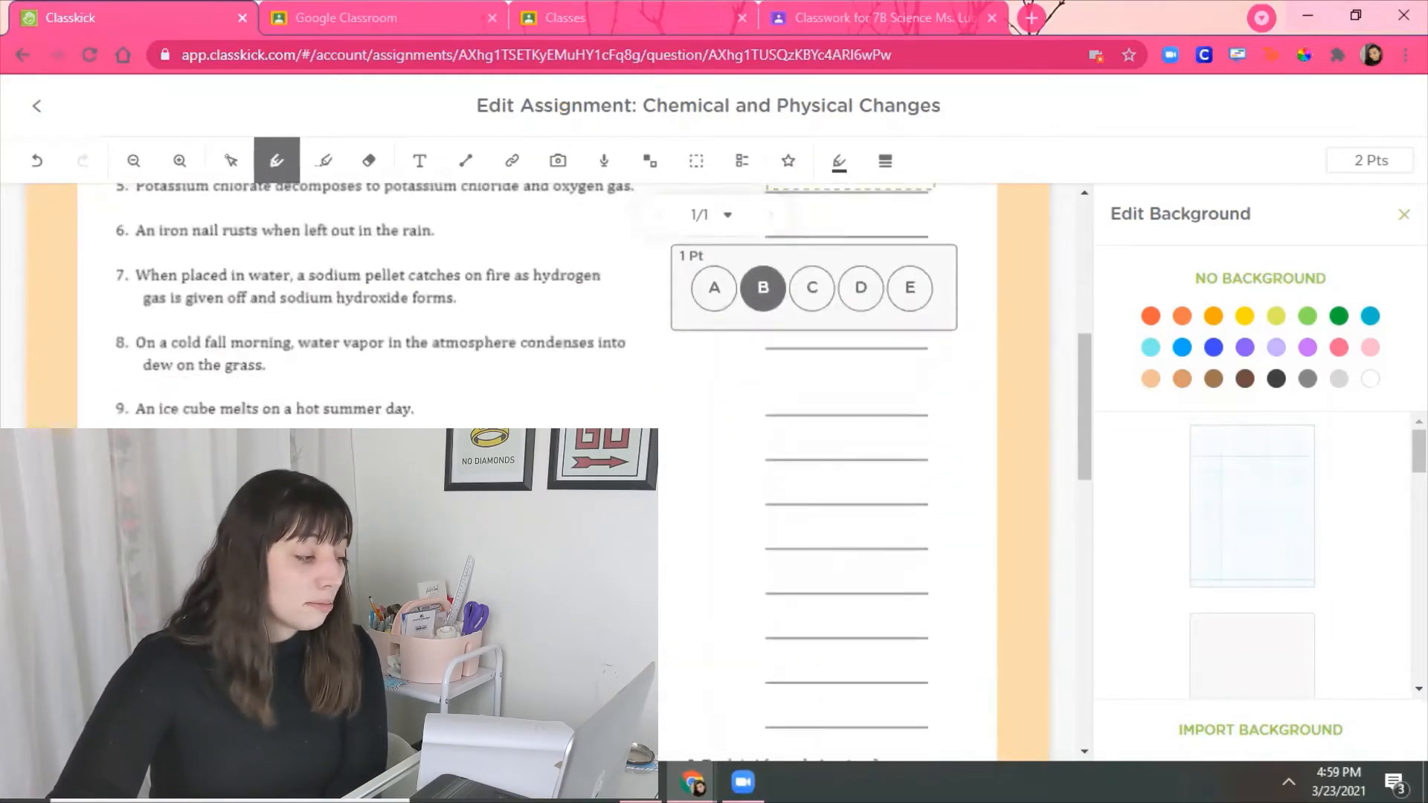
{"action": "scroll", "coordinate": [567, 290], "scroll_direction": "down", "scroll_amount": 2}
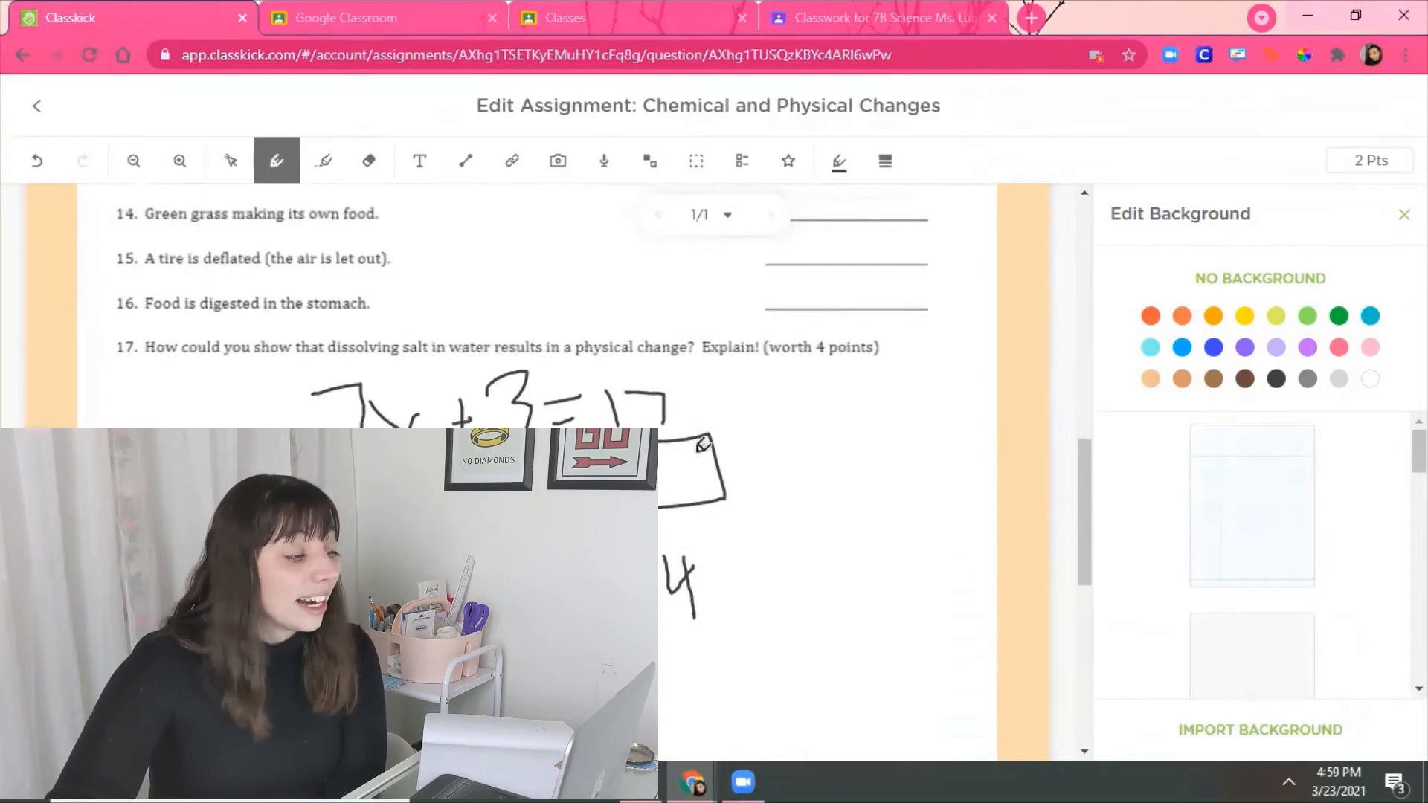
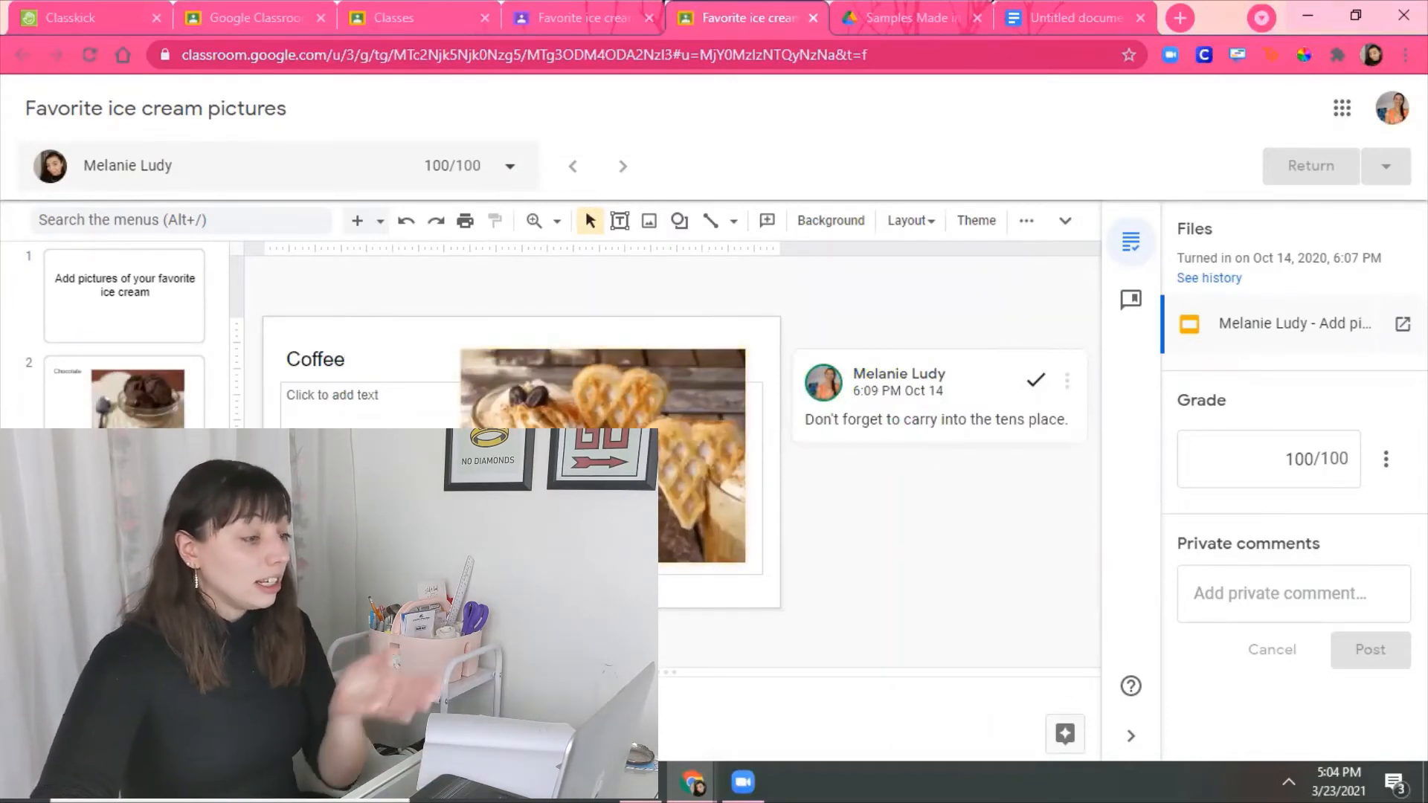
Step: Look through the Chocolate and Coffee slides of the Favorite ice cream pictures submission, including the comment on the coffee picture
{"action": "left_click", "coordinate": [124, 406]}
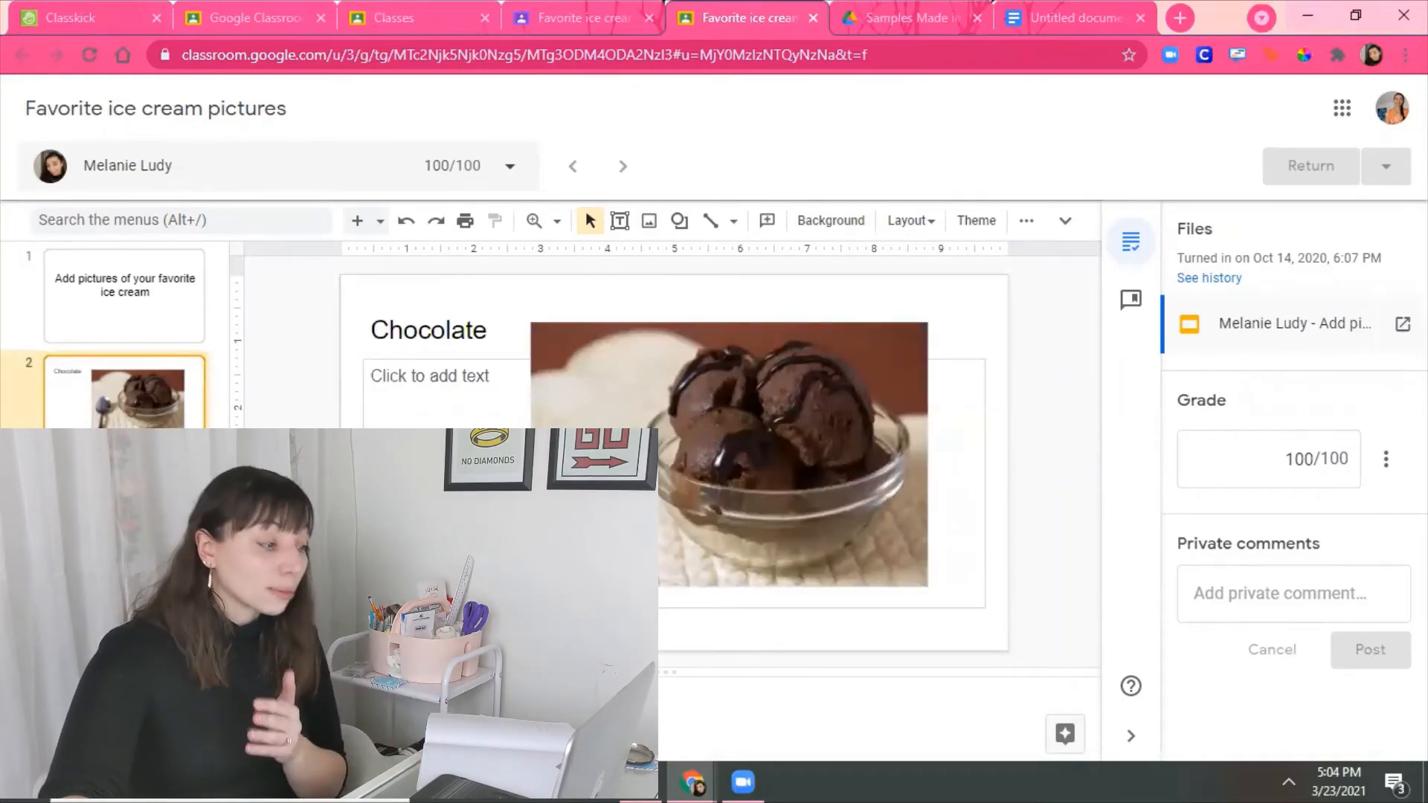
{"action": "left_click", "coordinate": [125, 508]}
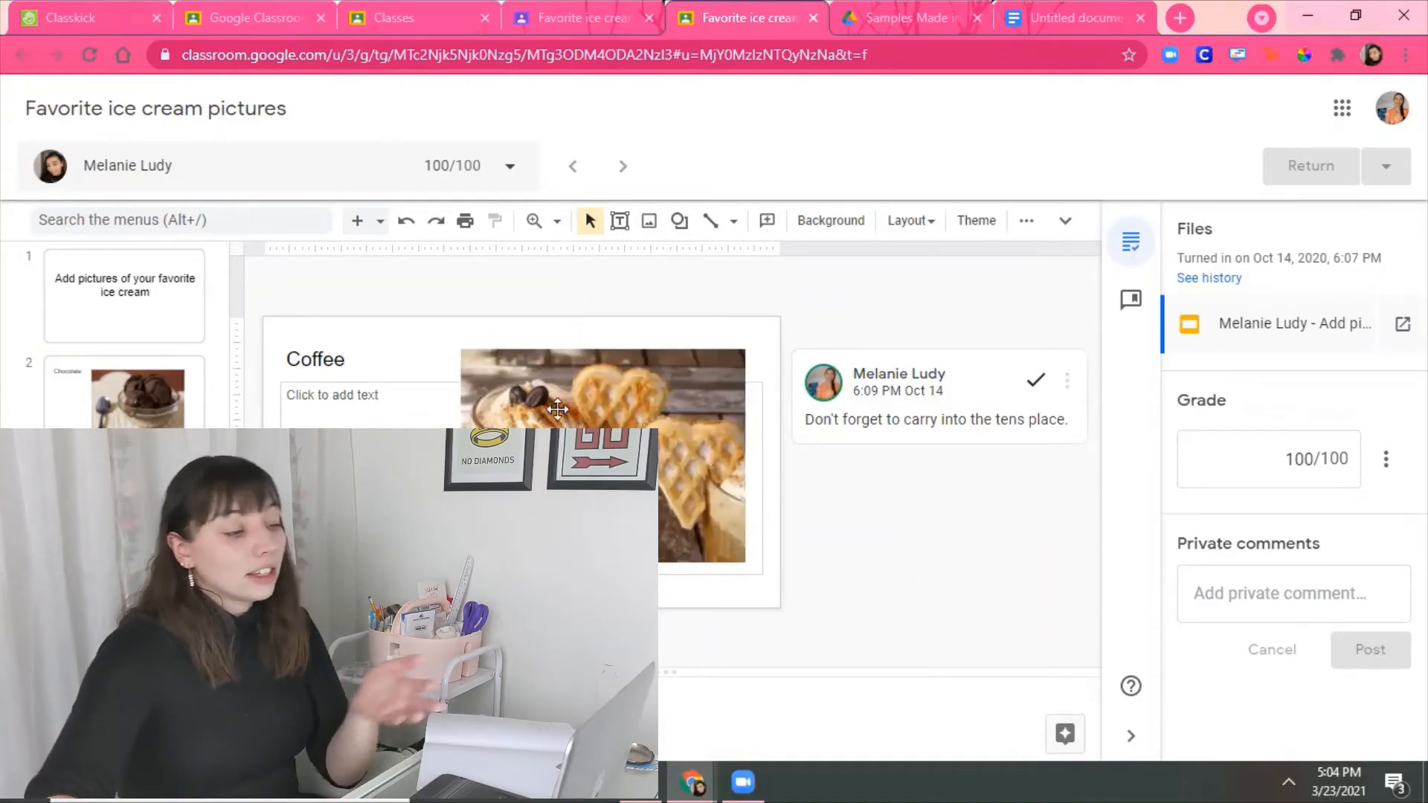
{"action": "left_click", "coordinate": [817, 394]}
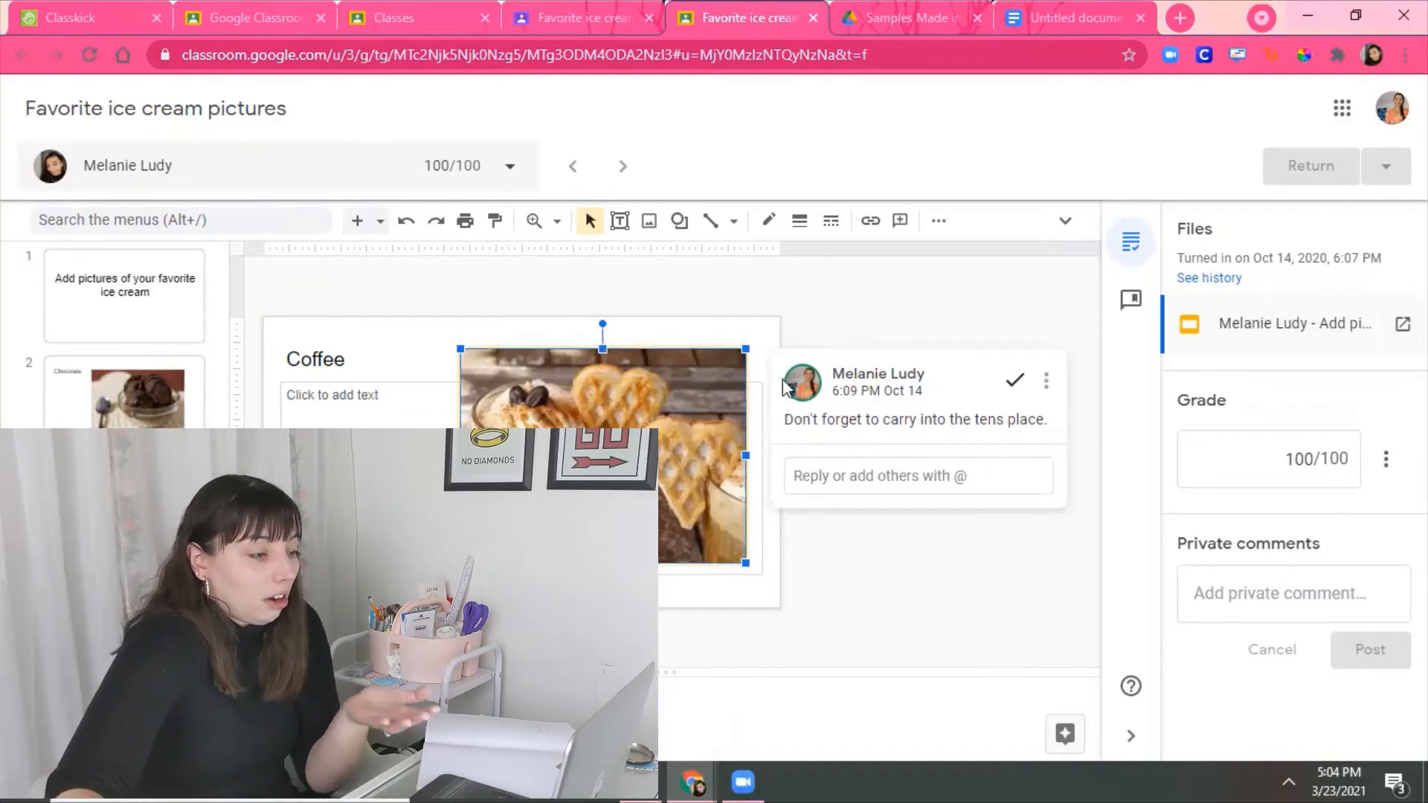
{"action": "left_click", "coordinate": [350, 361]}
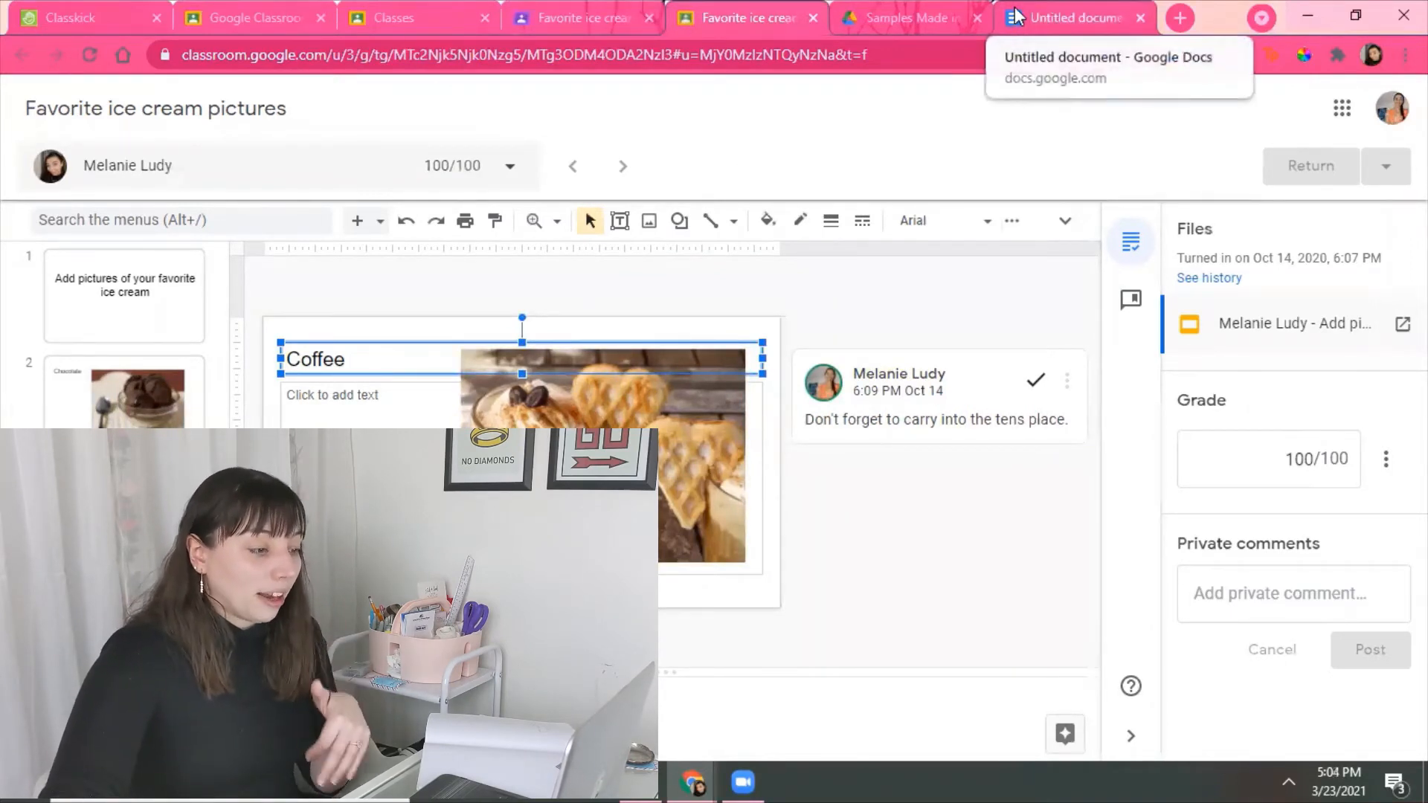
Step: Write "I write a random sentence." in the untitled Google Docs document
{"action": "left_click", "coordinate": [1071, 17]}
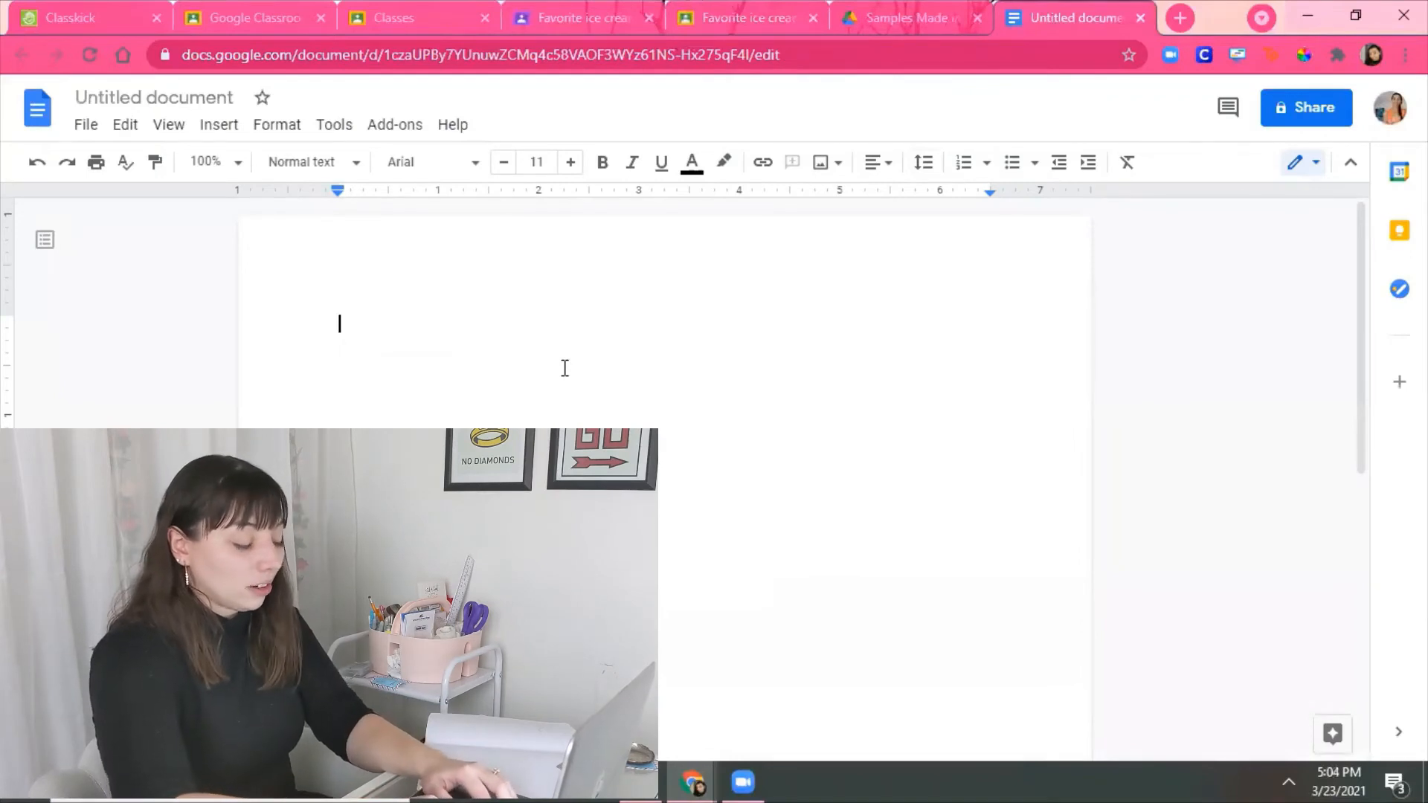
{"action": "key", "text": "alt+m"}
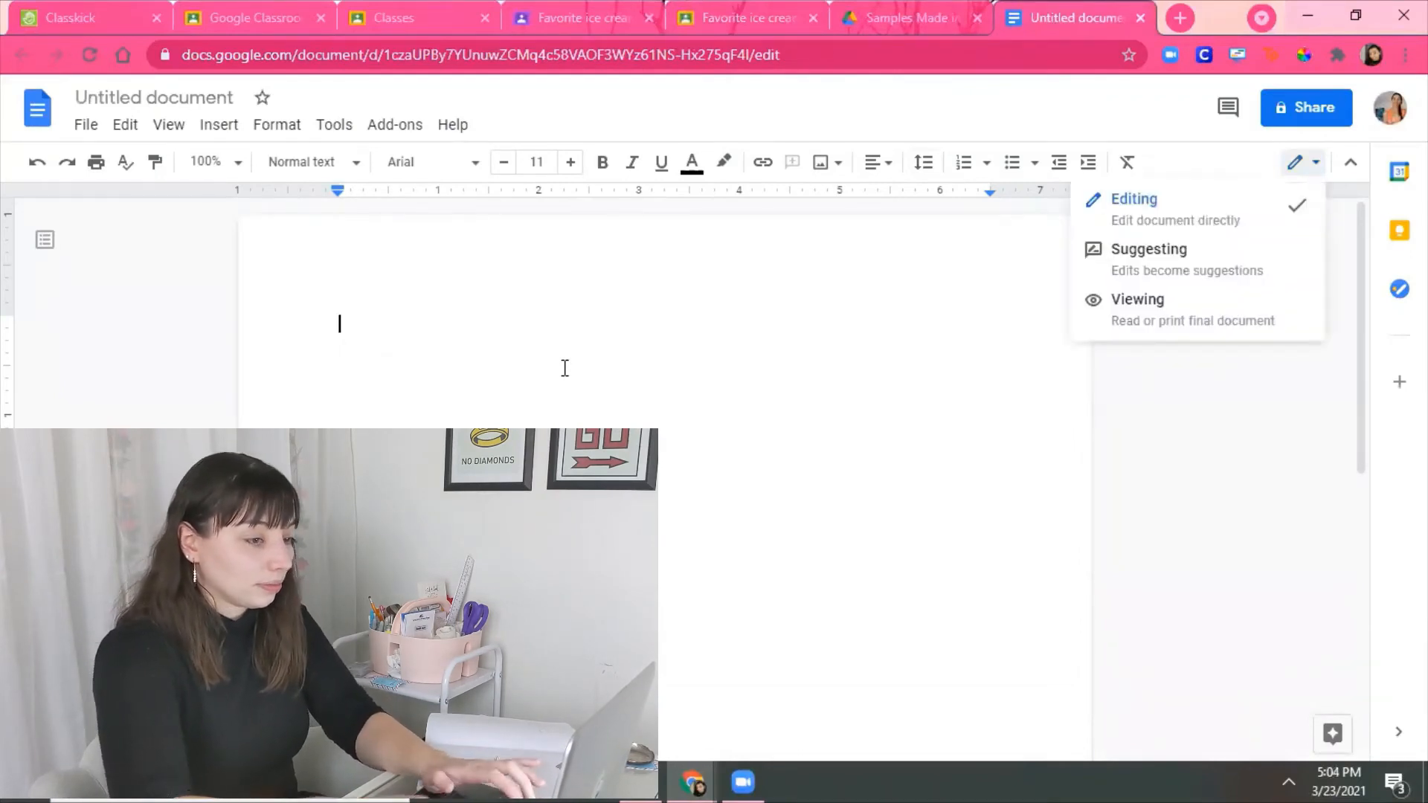
{"action": "key", "text": "Escape"}
{"action": "type", "text": "I write a random sentence."}
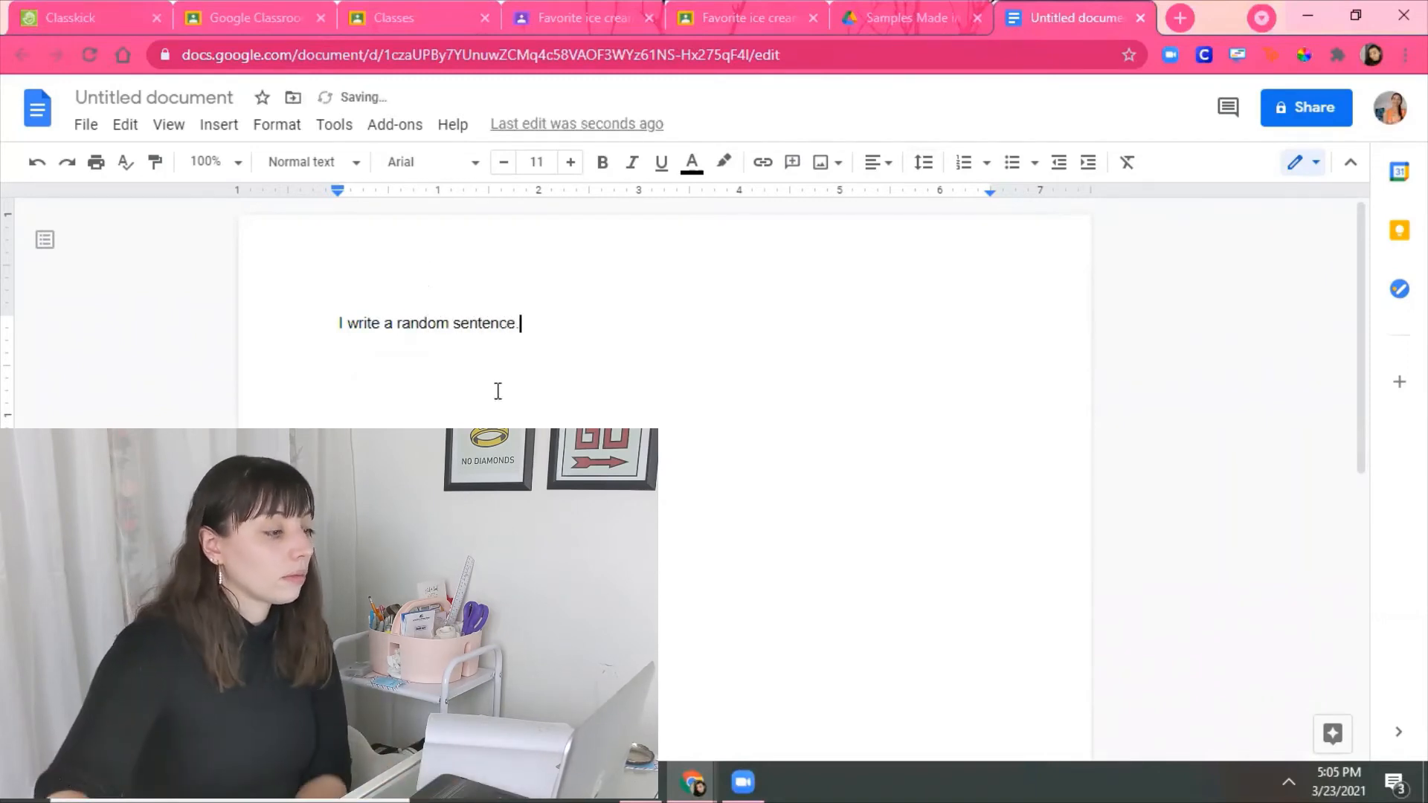
Step: Add the comment "phrase*" to the word "sentence." in the document
{"action": "left_click_drag", "start_coordinate": [455, 327], "coordinate": [520, 328]}
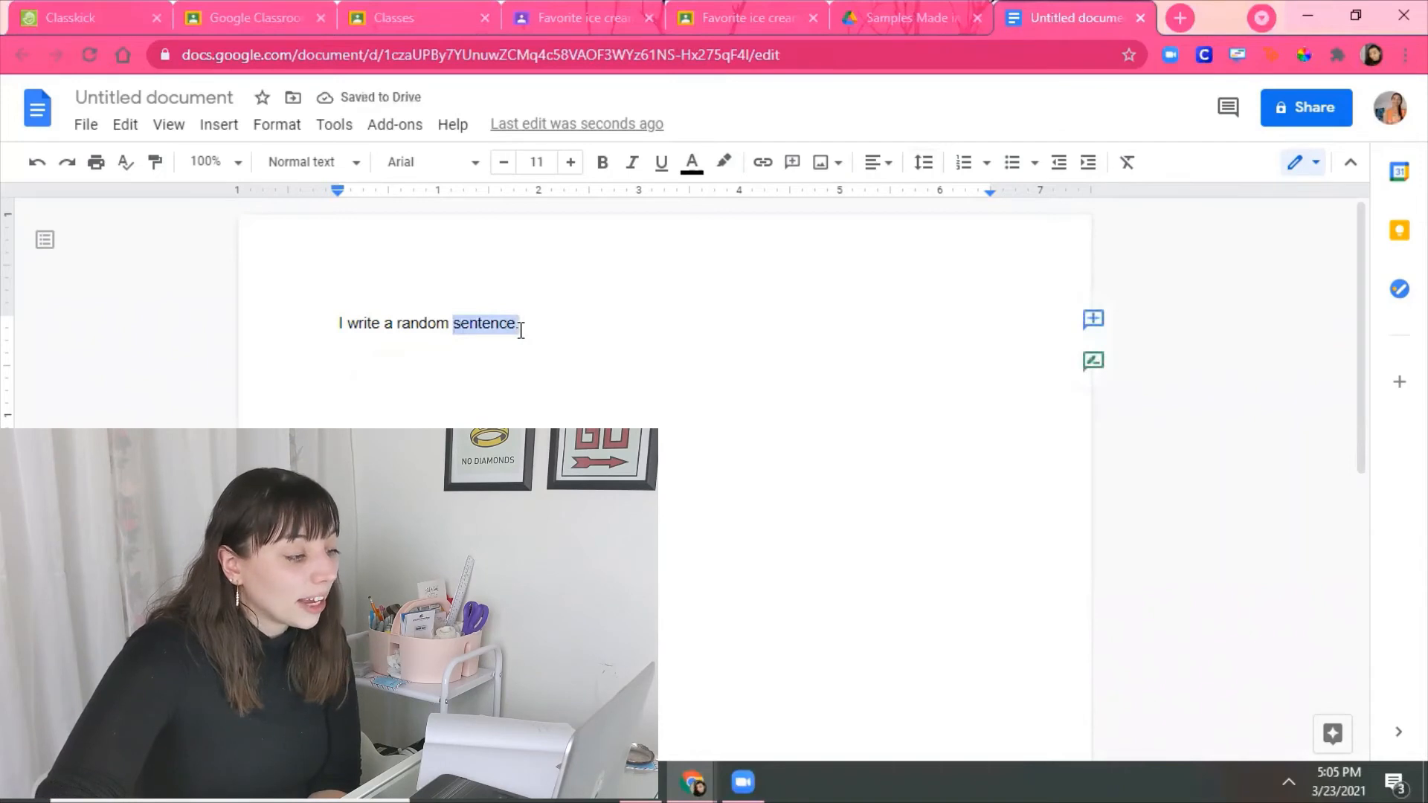
{"action": "left_click", "coordinate": [1093, 320]}
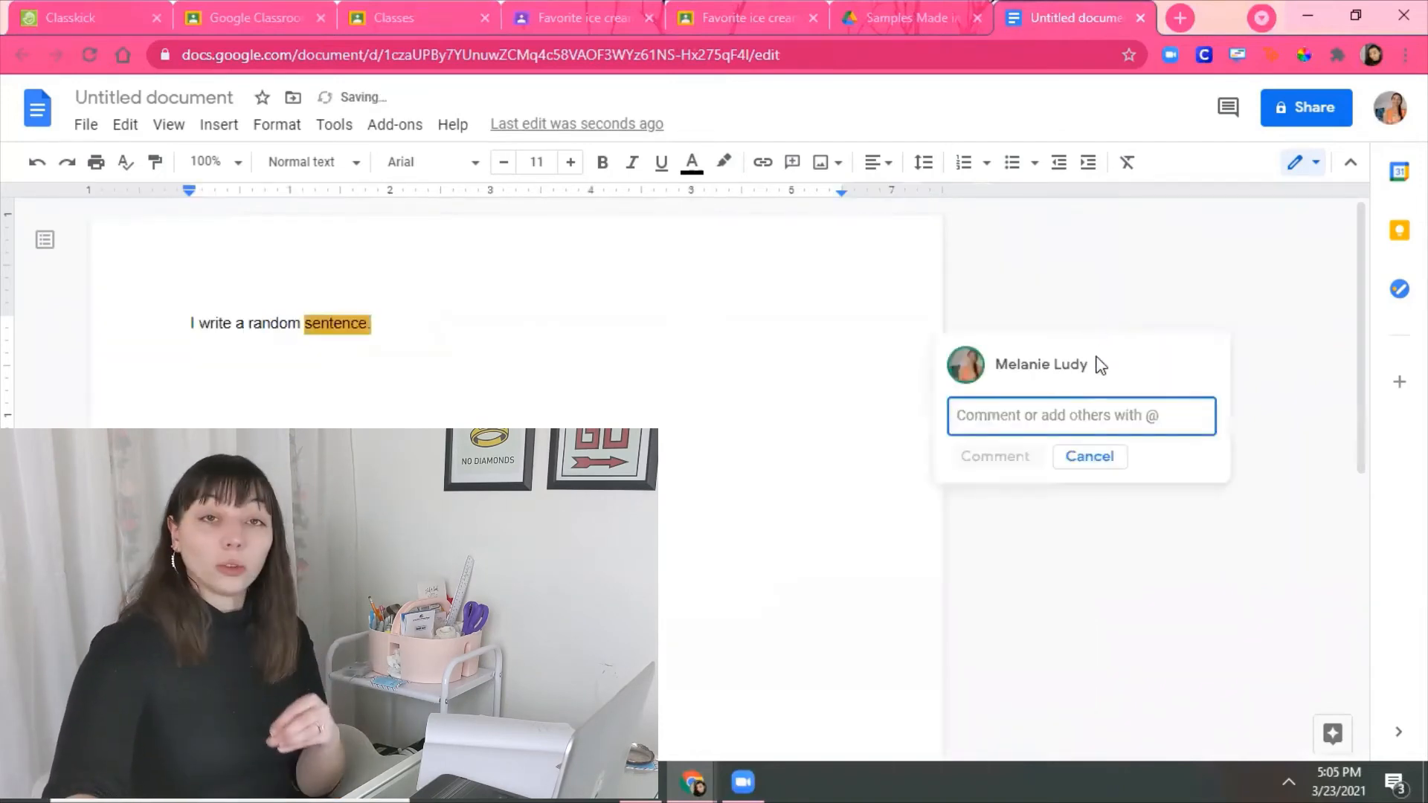
{"action": "type", "text": "phrase"}
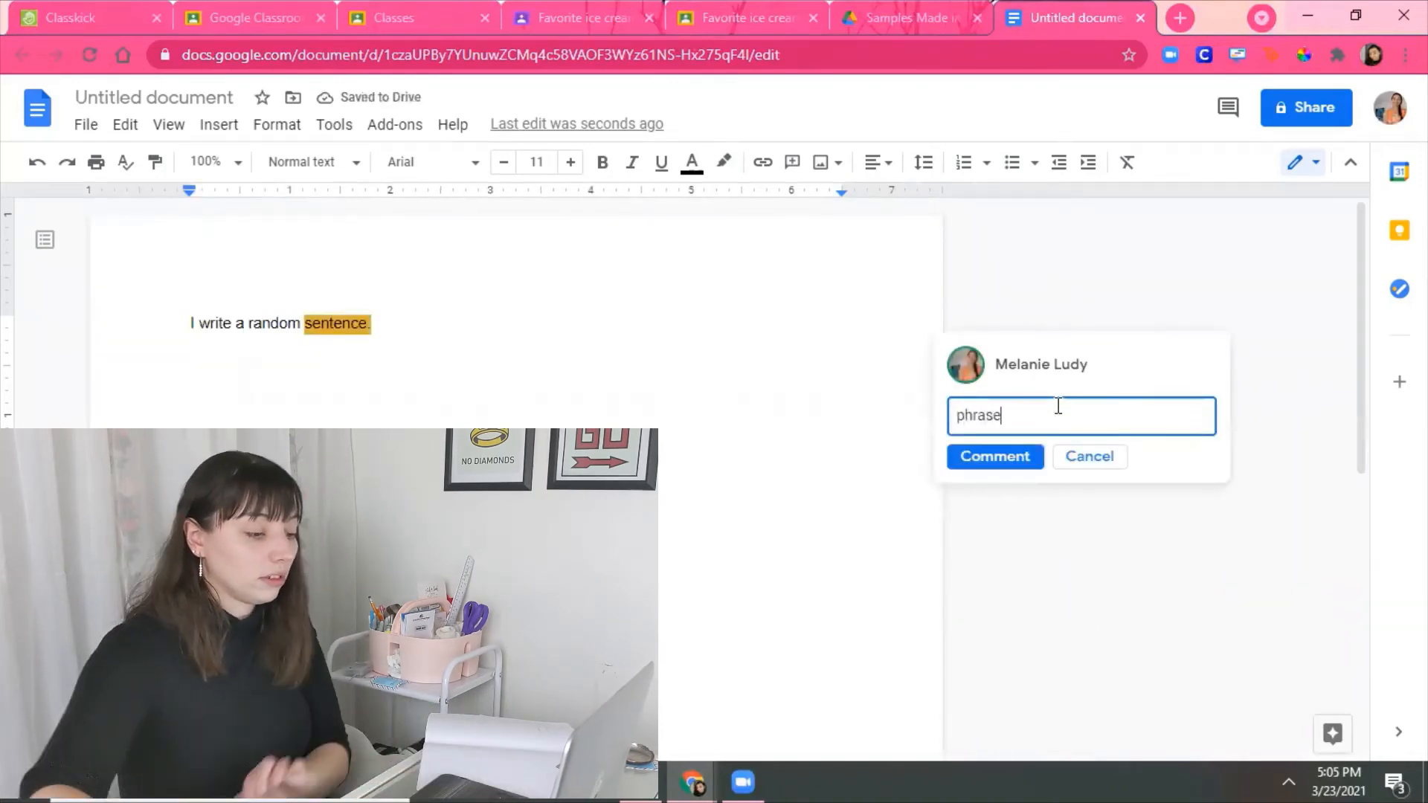
{"action": "type", "text": "*"}
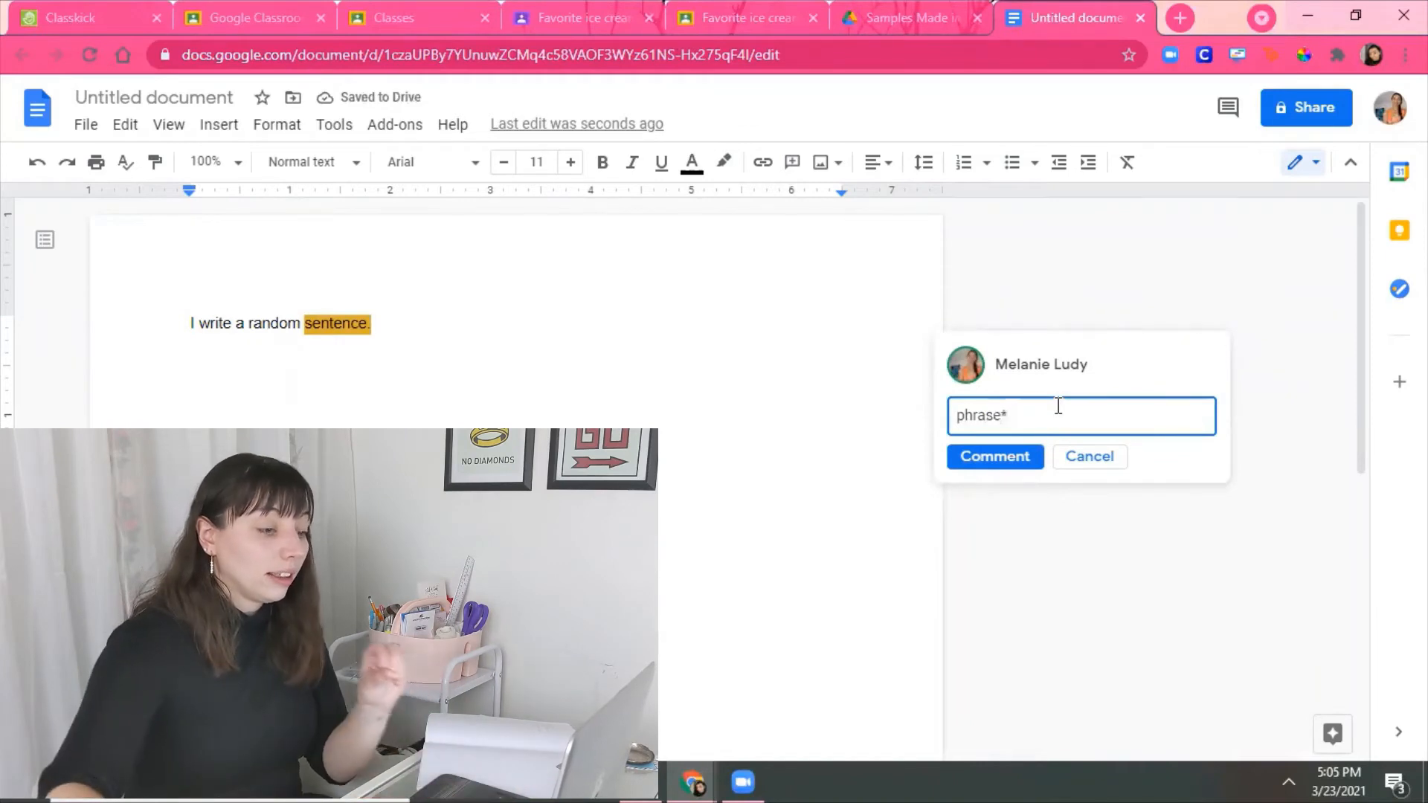
{"action": "left_click", "coordinate": [994, 461]}
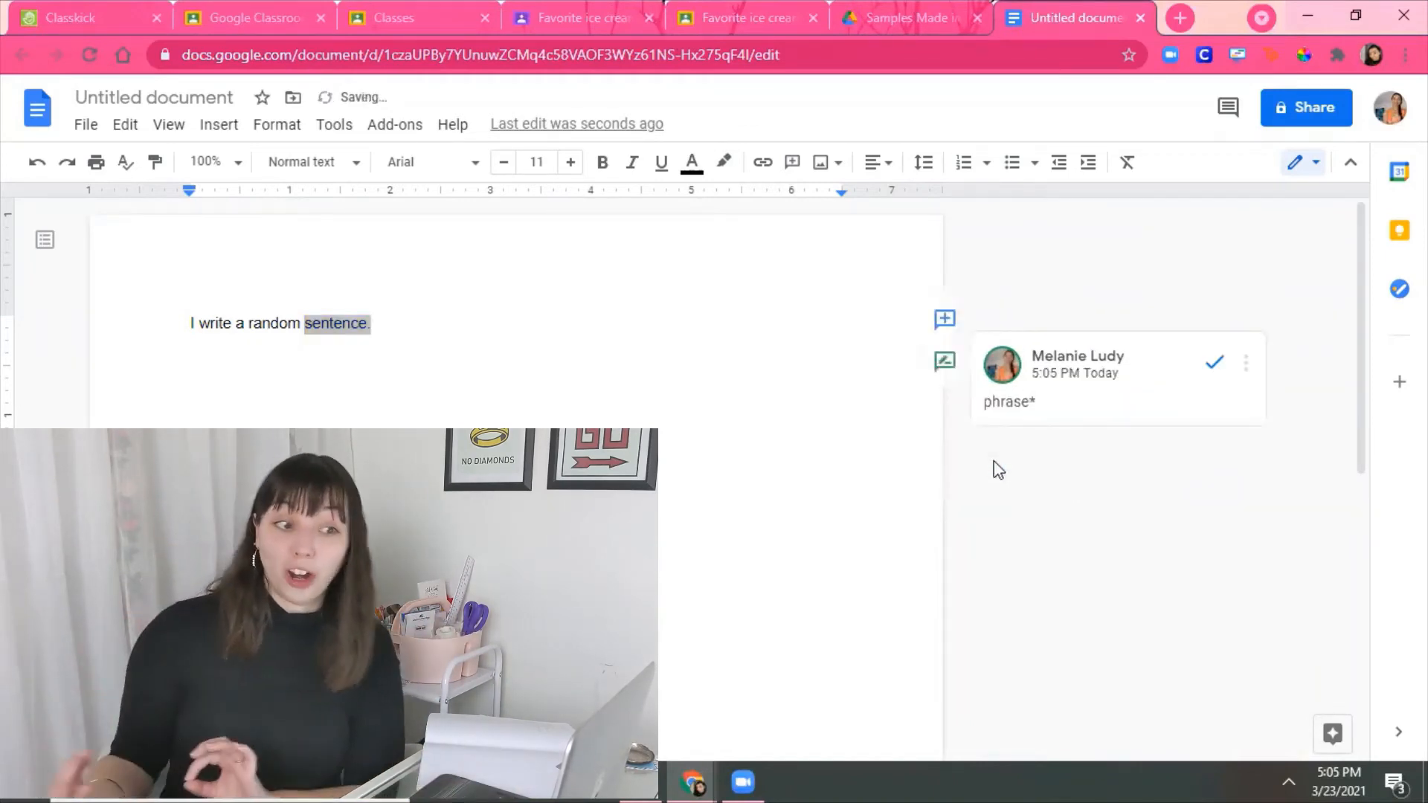
Step: Suggest replacing "sentence" with "phrase" in suggesting mode, resolve the "phrase*" comment and accept the suggestion
{"action": "left_click", "coordinate": [309, 321]}
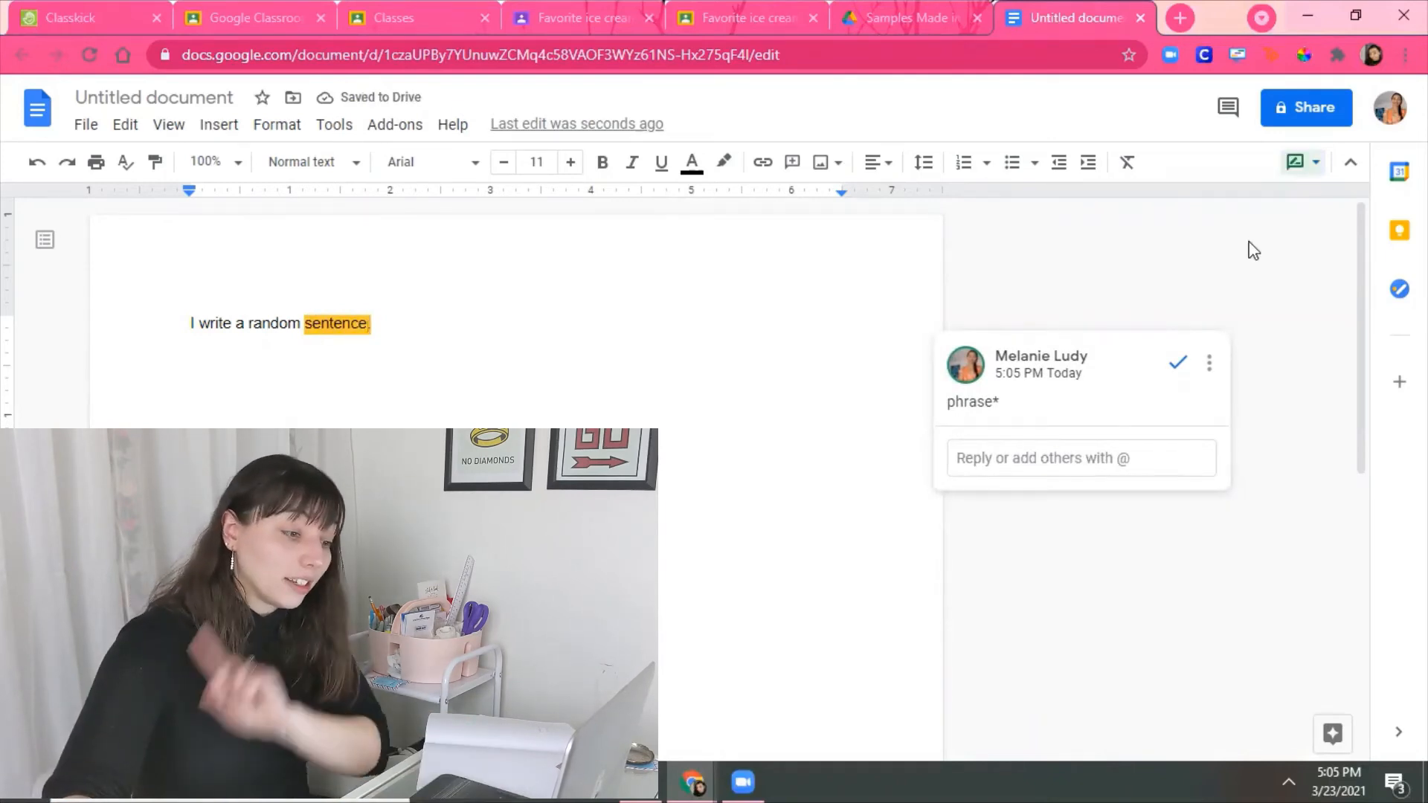
{"action": "key", "text": "BackSpace"}
{"action": "key", "text": "BackSpace"}
{"action": "key", "text": "BackSpace"}
{"action": "key", "text": "BackSpace"}
{"action": "key", "text": "BackSpace"}
{"action": "key", "text": "BackSpace"}
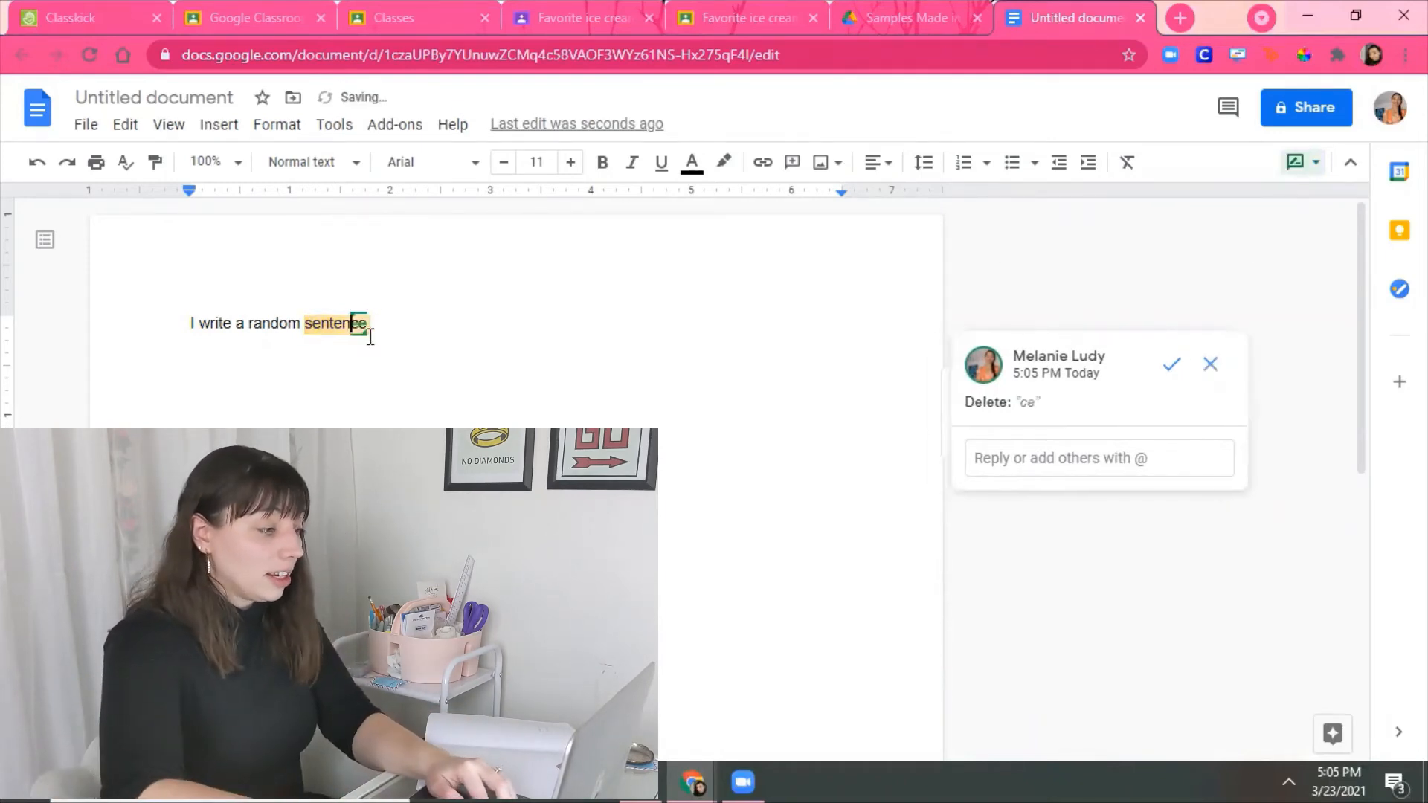
{"action": "key", "text": "BackSpace"}
{"action": "type", "text": "phrase"}
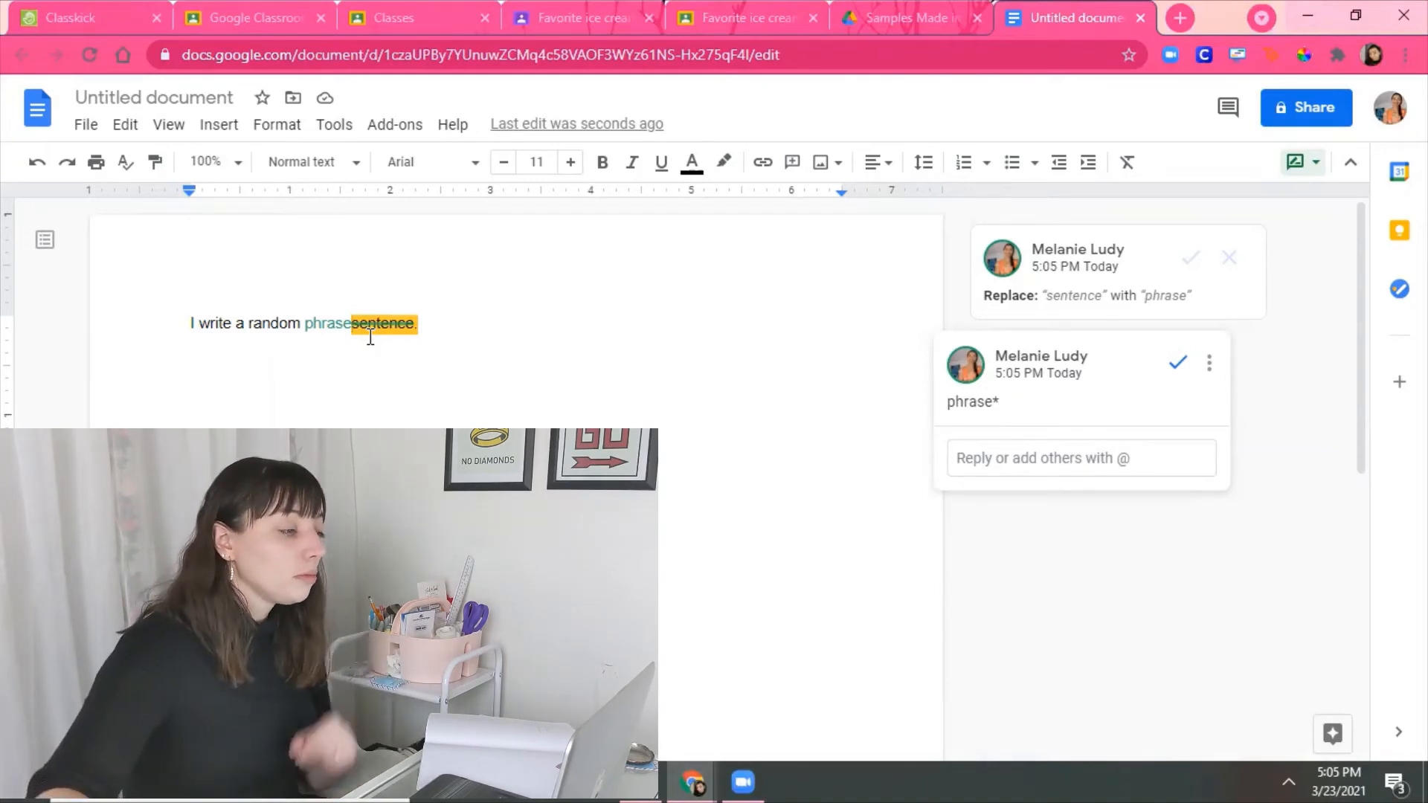
{"action": "left_click", "coordinate": [1177, 362]}
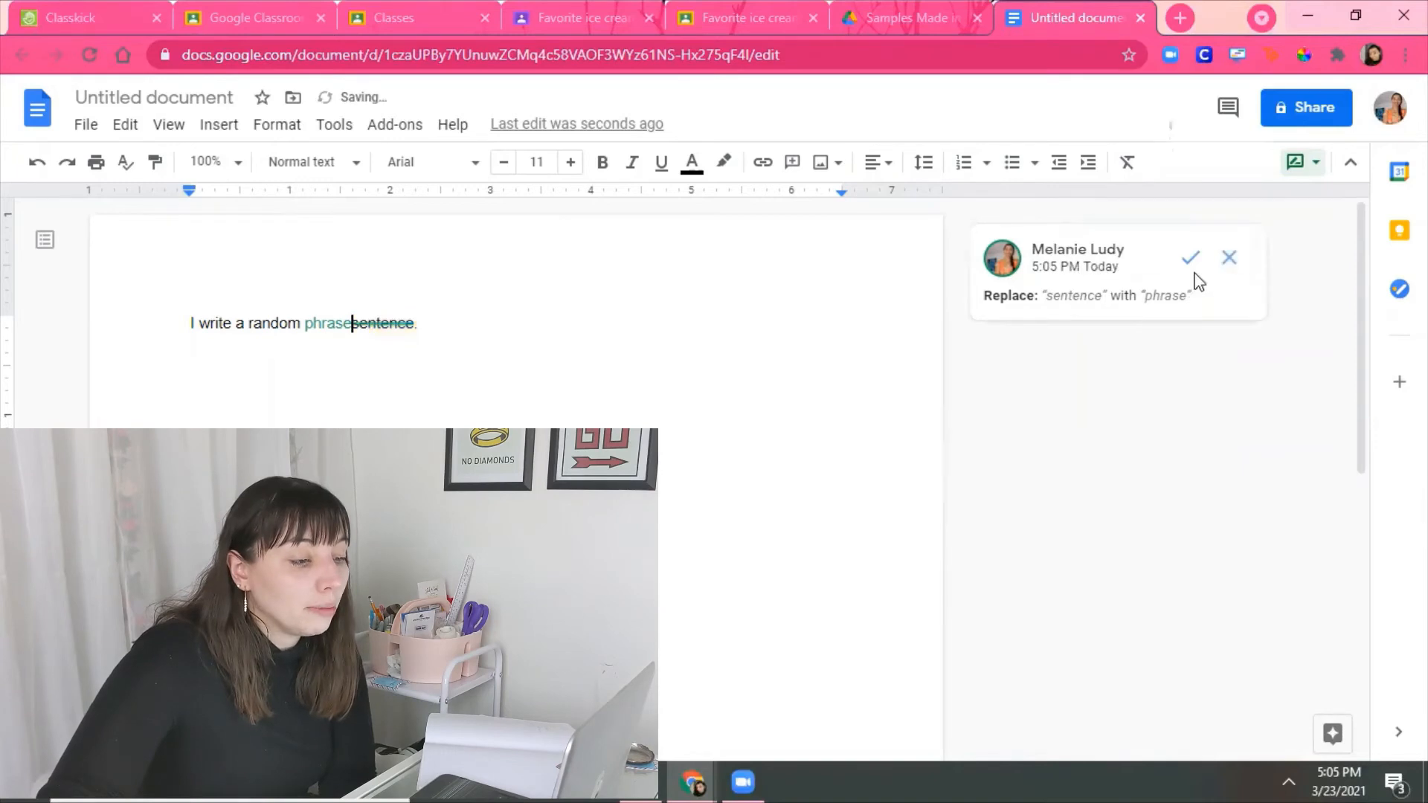
{"action": "left_click", "coordinate": [1190, 361]}
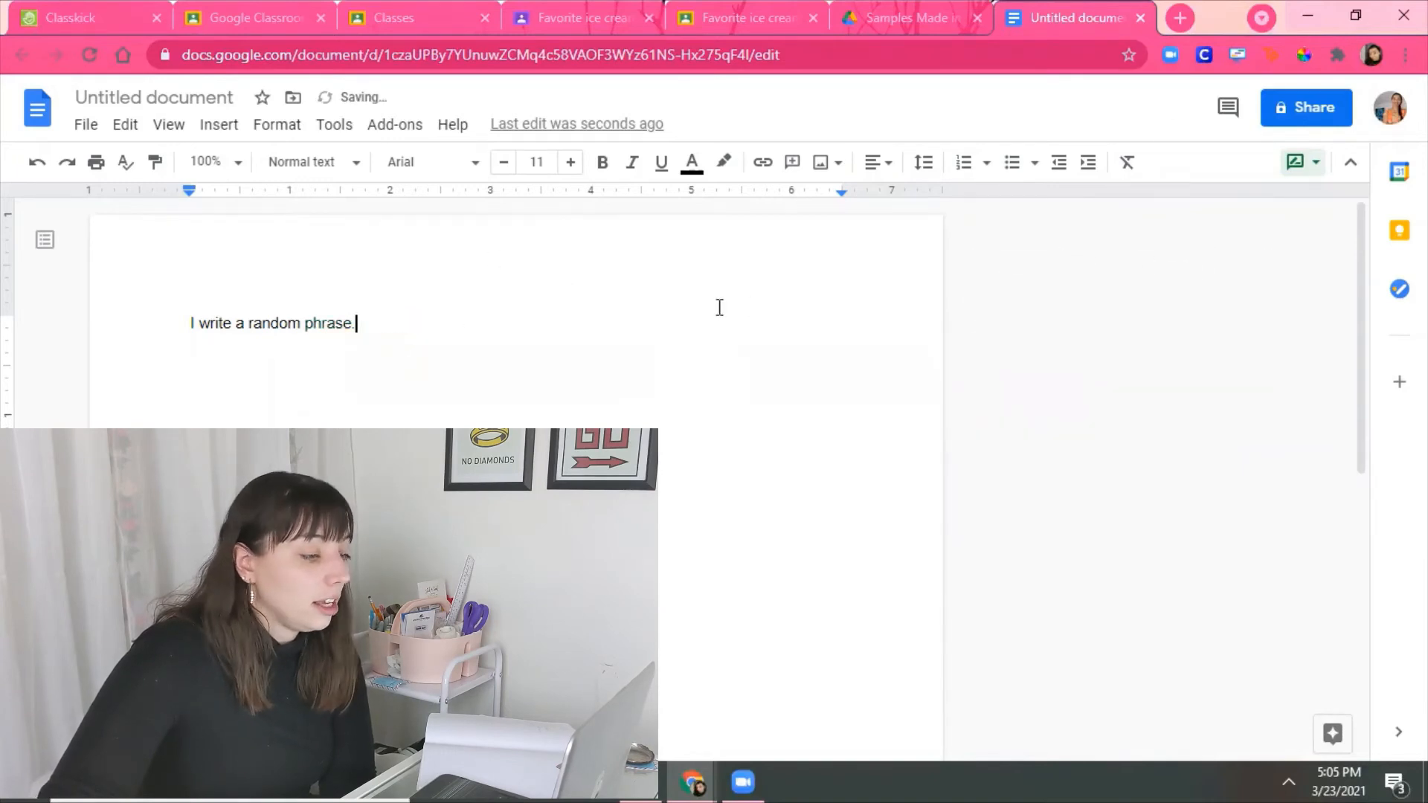
Step: Suggest deleting the whole sentence, accept the deletion and return the document to editing mode
{"action": "left_click_drag", "start_coordinate": [357, 323], "coordinate": [174, 340]}
{"action": "key", "text": "BackSpace"}
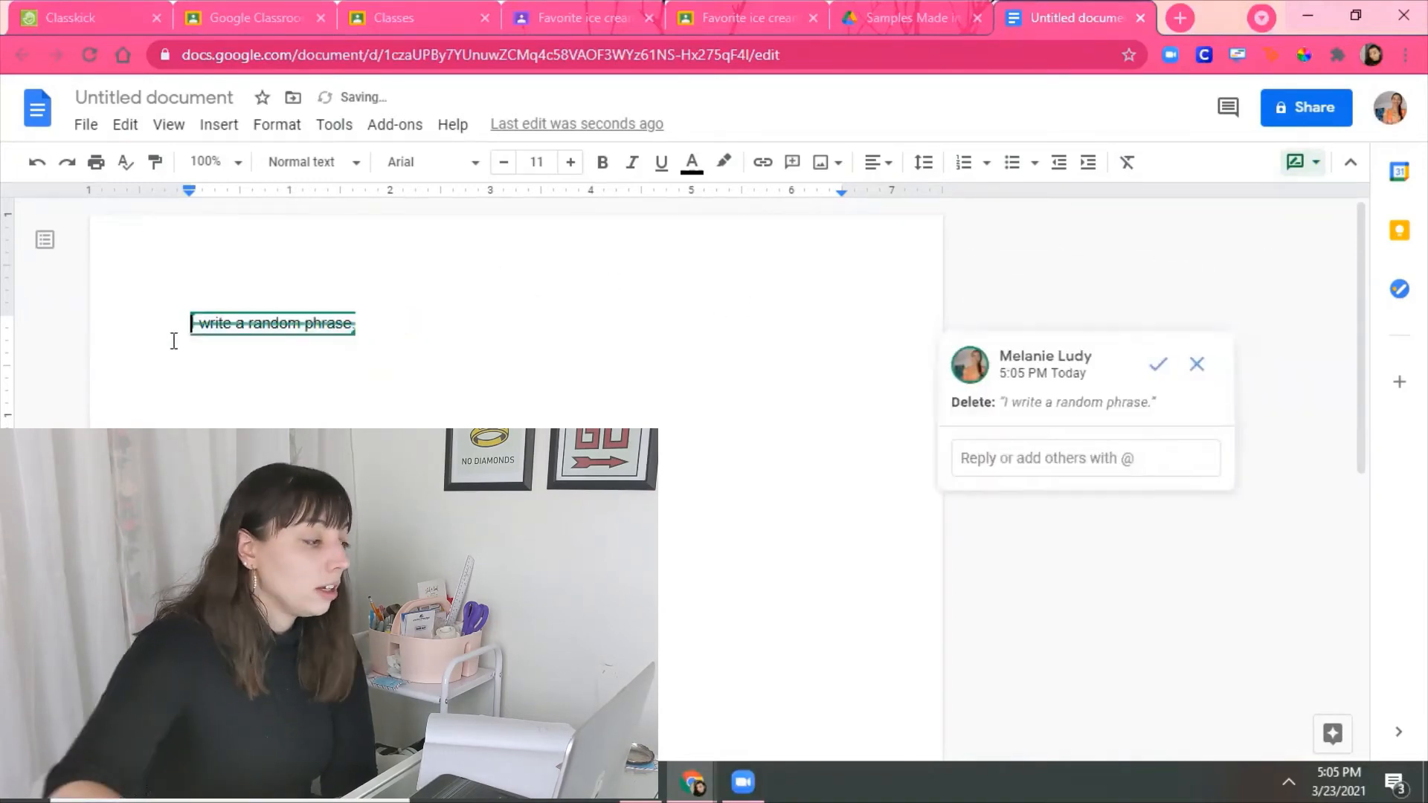
{"action": "left_click", "coordinate": [1154, 366]}
{"action": "left_click", "coordinate": [1306, 175]}
{"action": "left_click", "coordinate": [1269, 216]}
{"action": "left_click", "coordinate": [824, 165]}
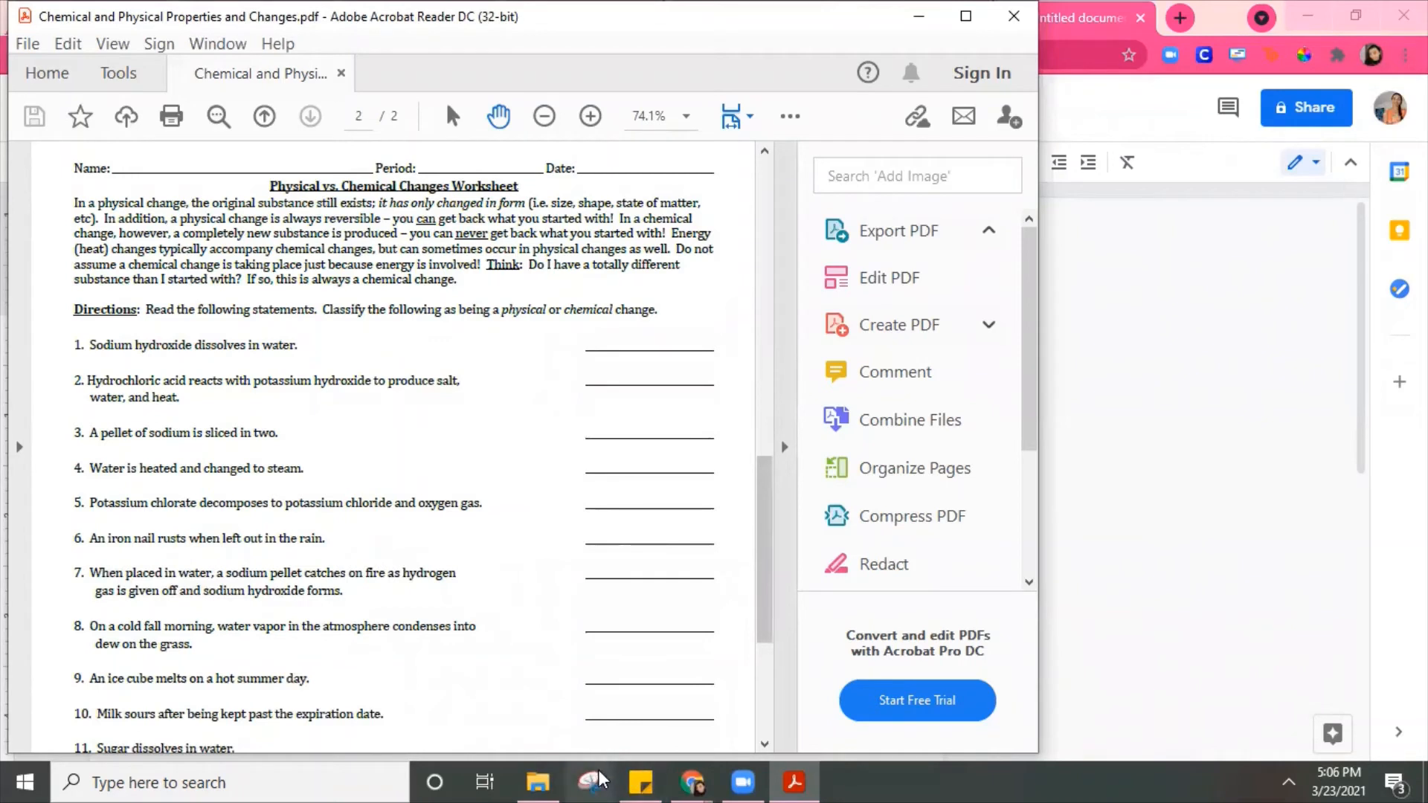
Step: Capture the Physical vs. Chemical Changes Worksheet from the open PDF with a new snip in Snipping Tool
{"action": "left_click", "coordinate": [589, 780]}
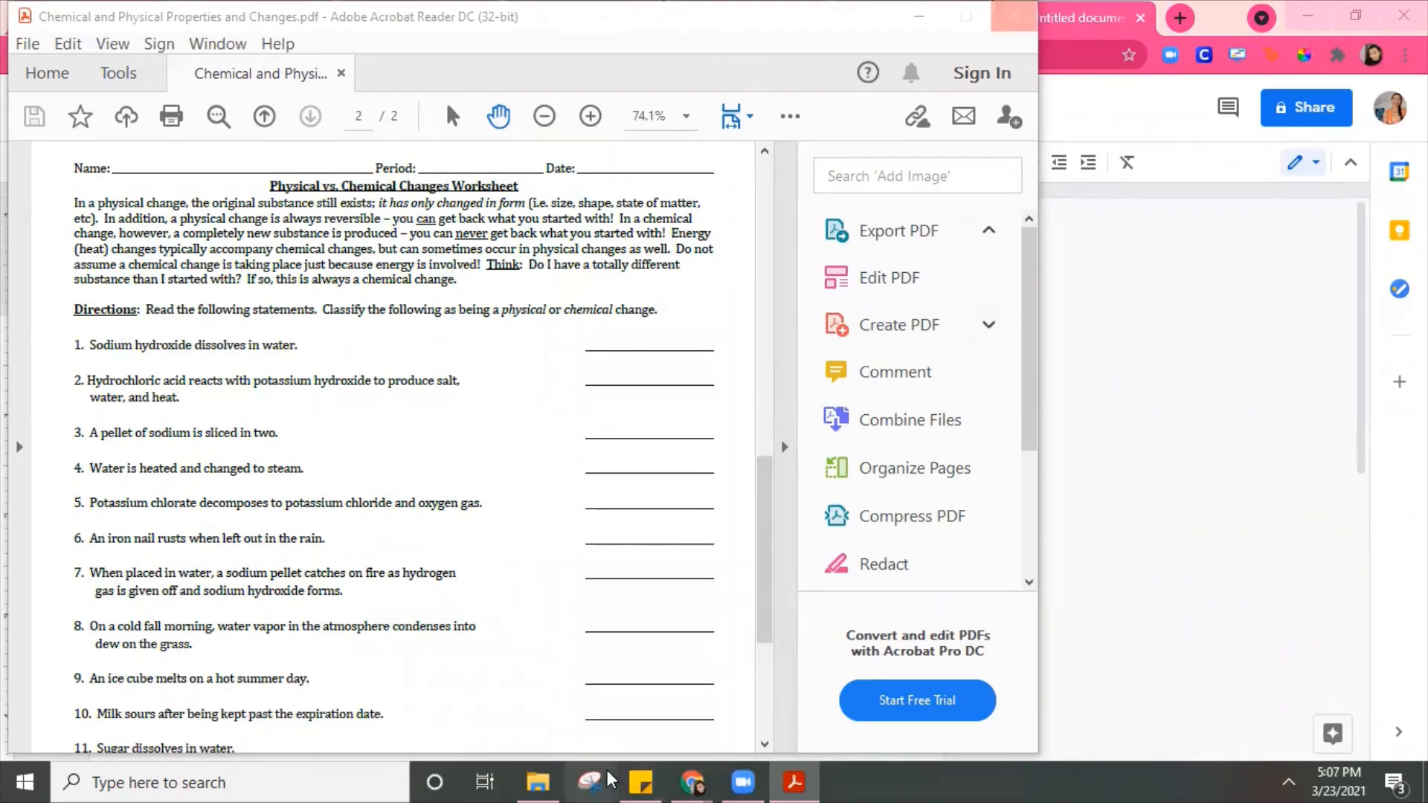
{"action": "left_click", "coordinate": [603, 779]}
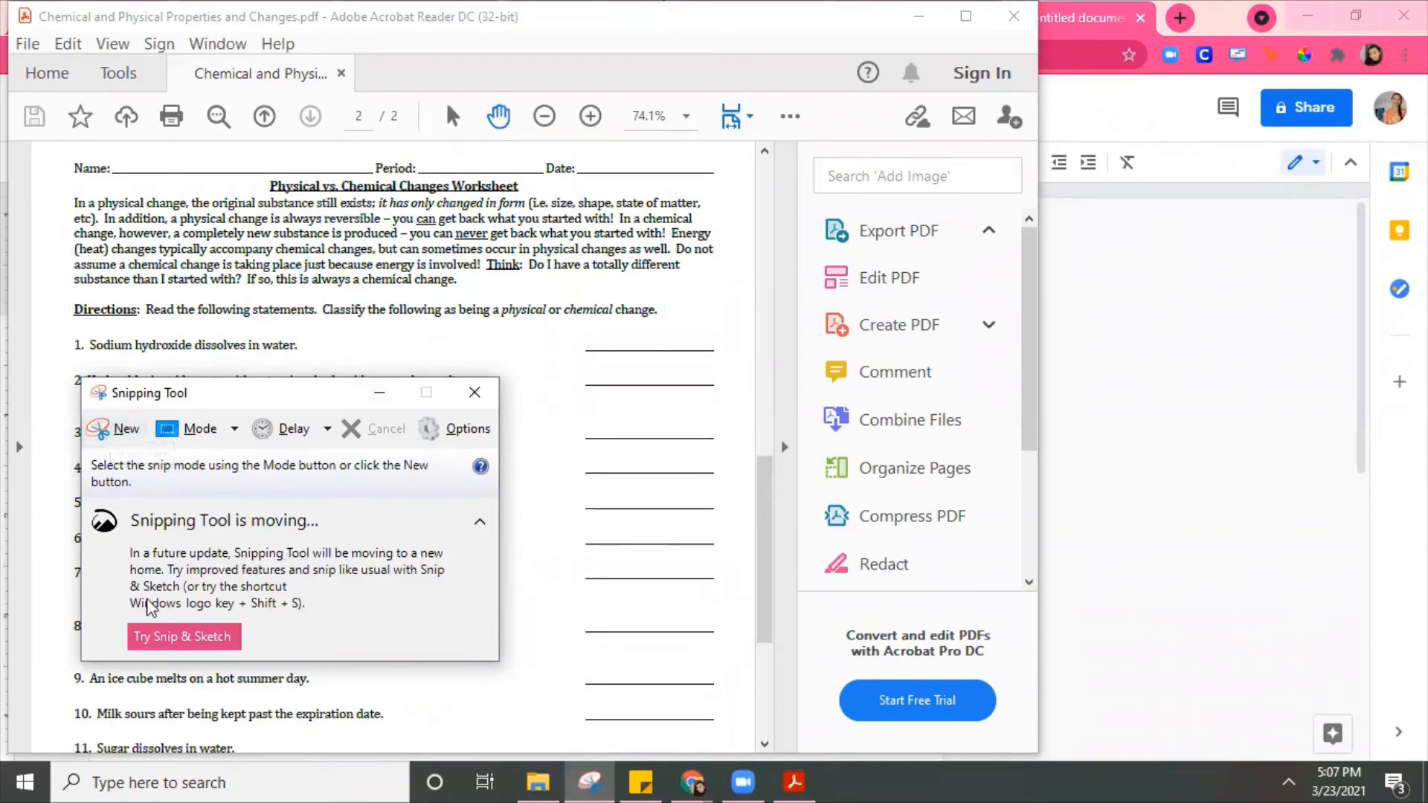
{"action": "left_click", "coordinate": [119, 428]}
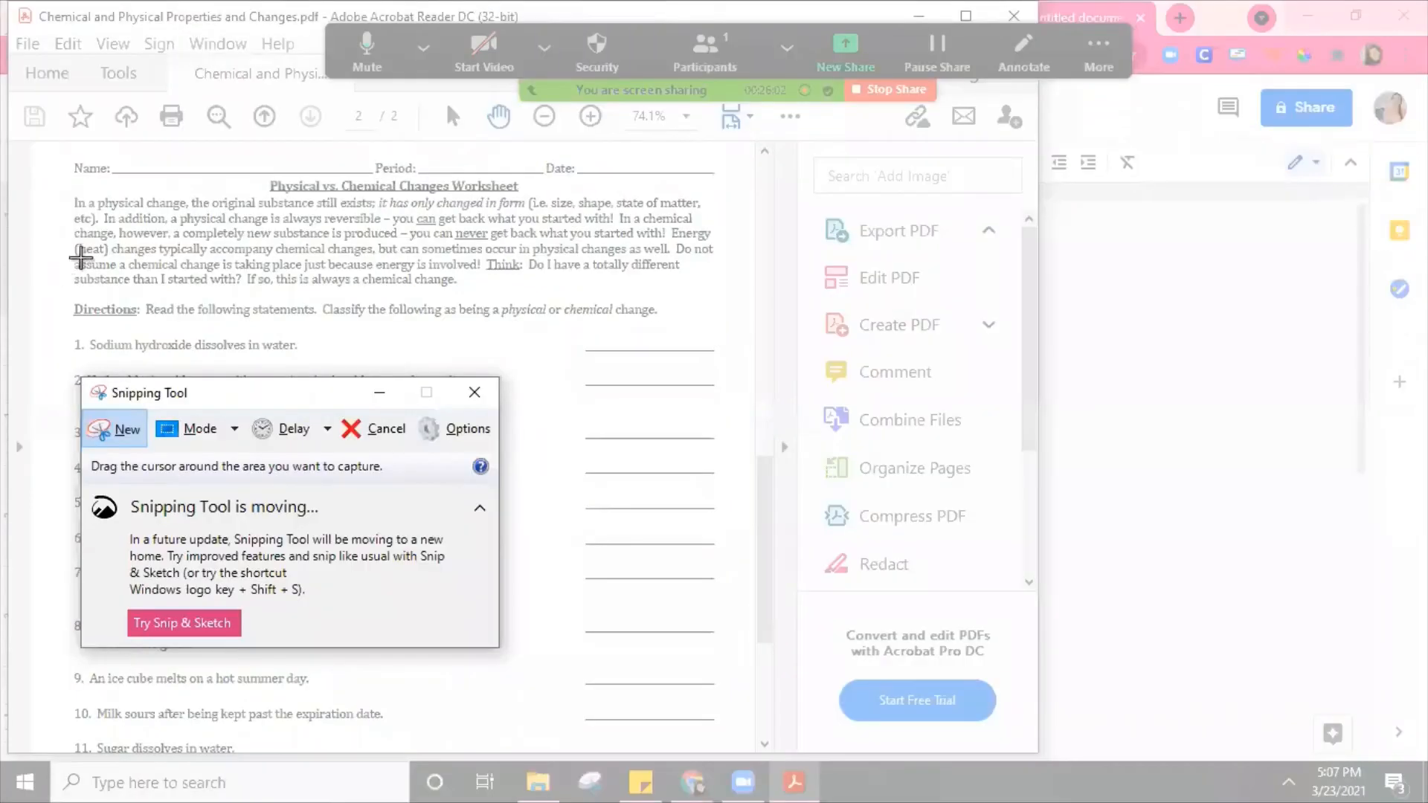
{"action": "left_click_drag", "start_coordinate": [71, 176], "coordinate": [732, 738]}
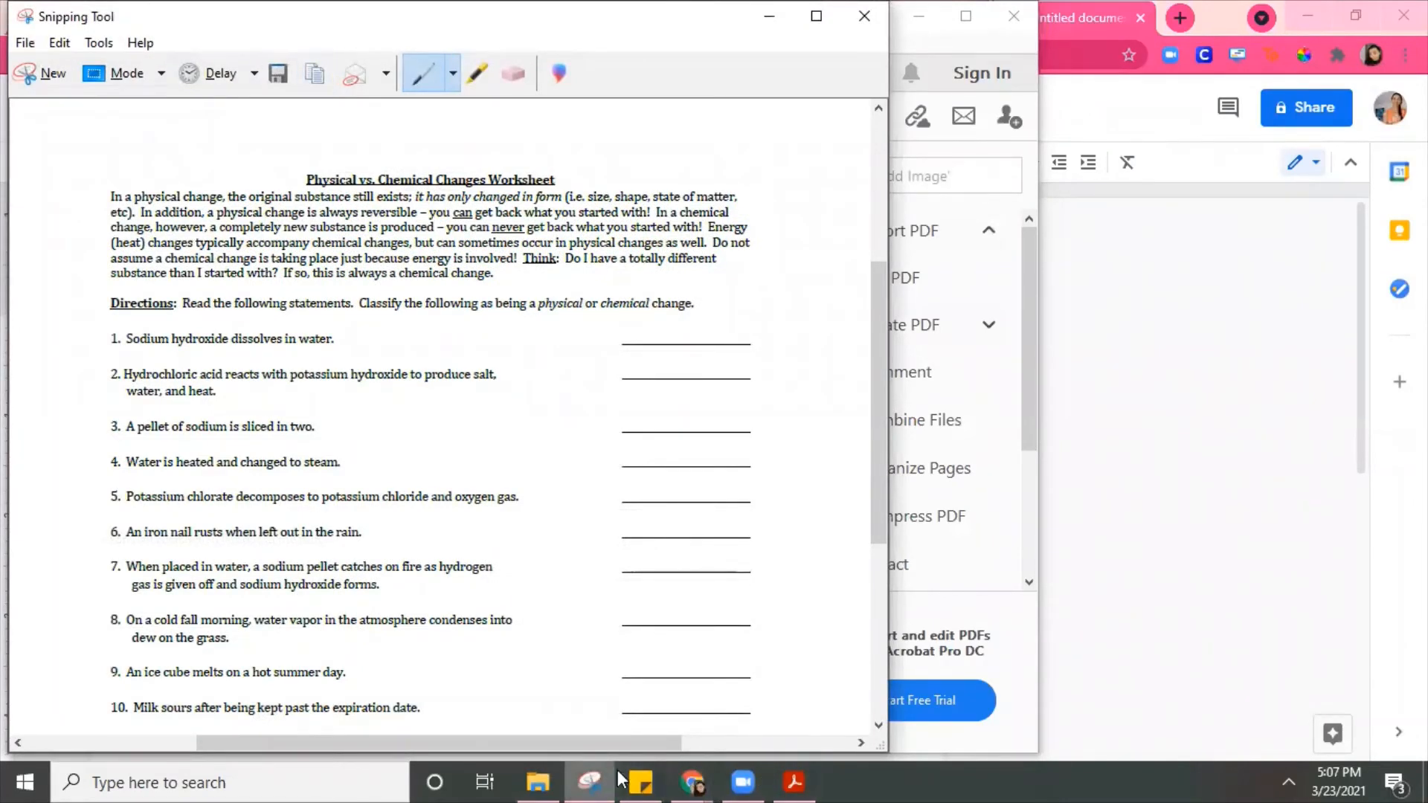
Step: Switch to the untitled Google Docs document, paste the worksheet snip and look it over
{"action": "left_click", "coordinate": [697, 781]}
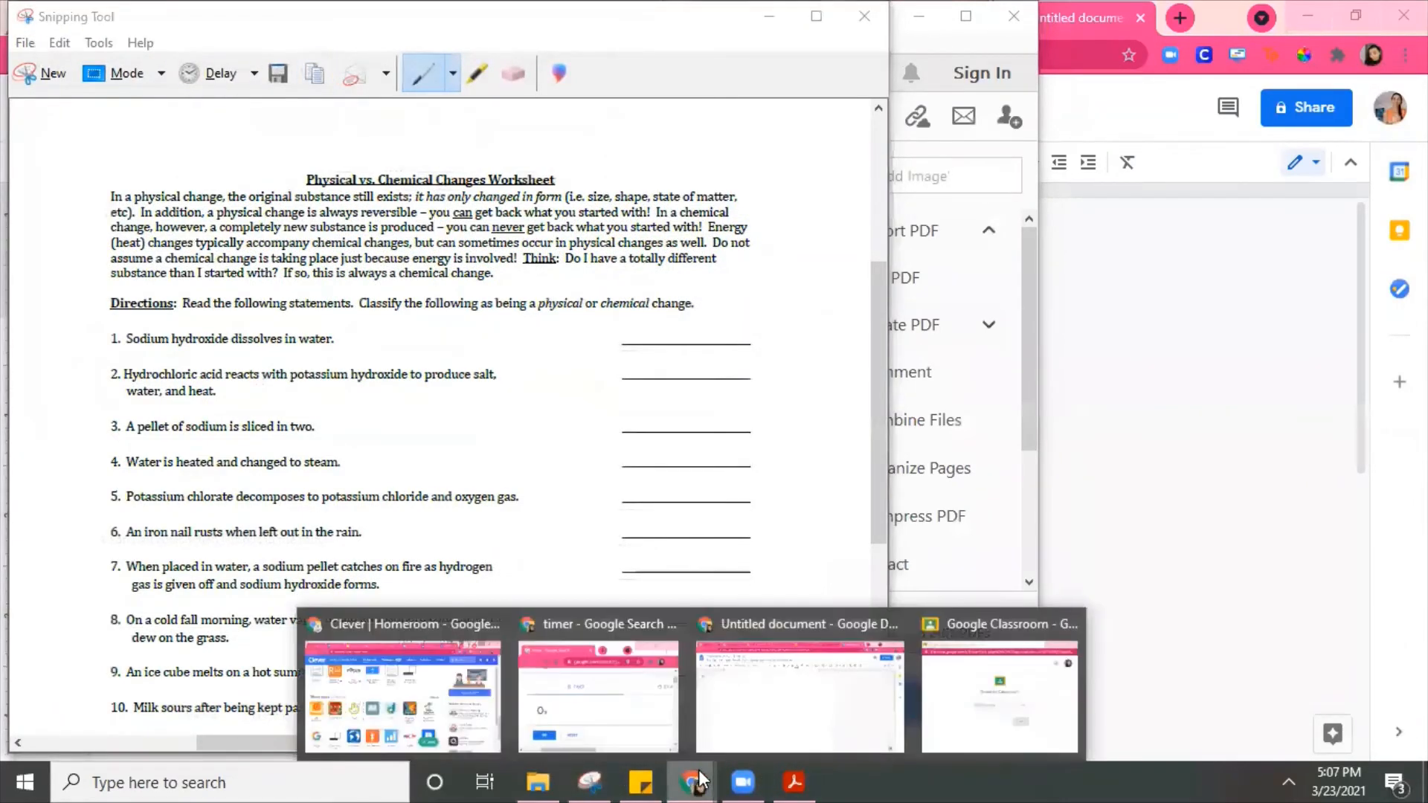
{"action": "left_click", "coordinate": [757, 695]}
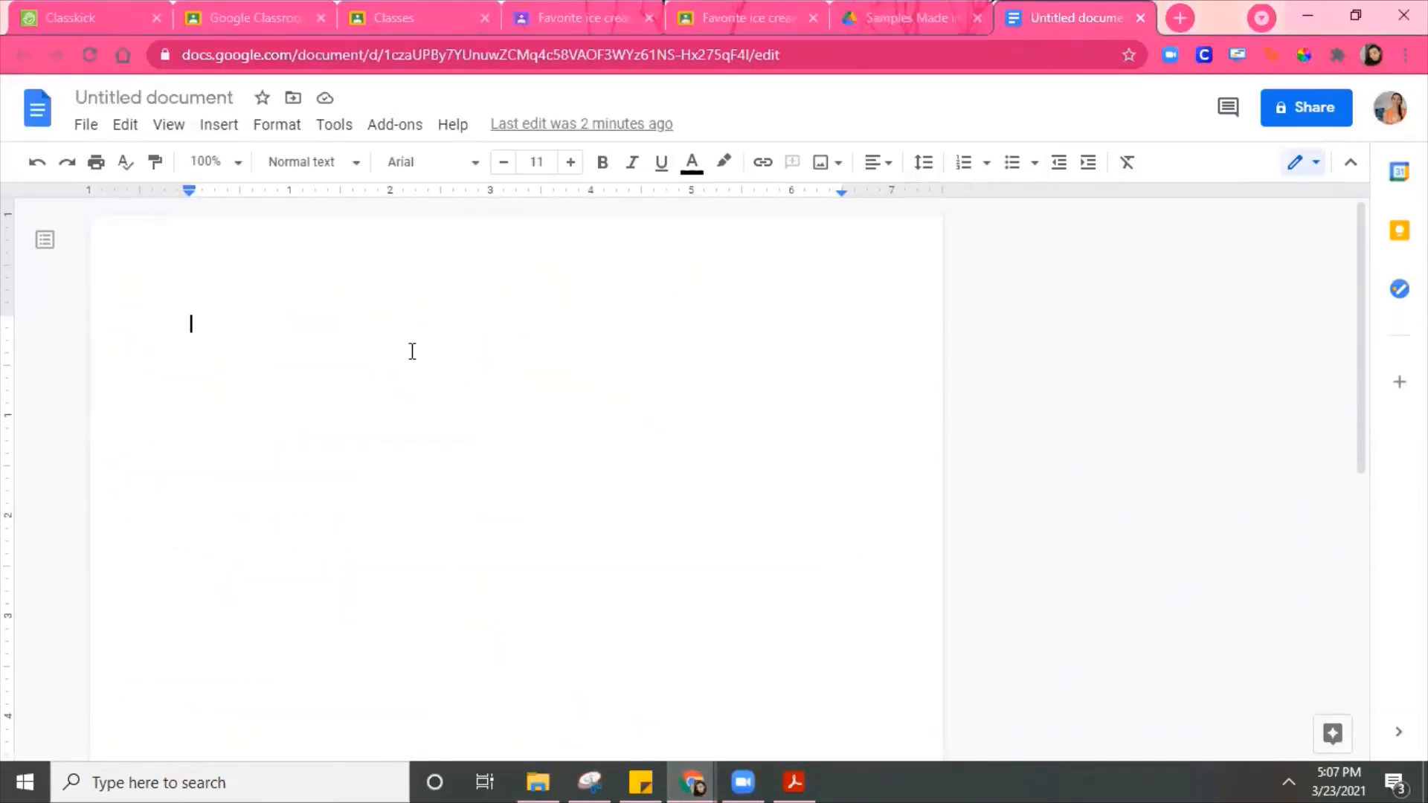
{"action": "key", "text": "ctrl+v"}
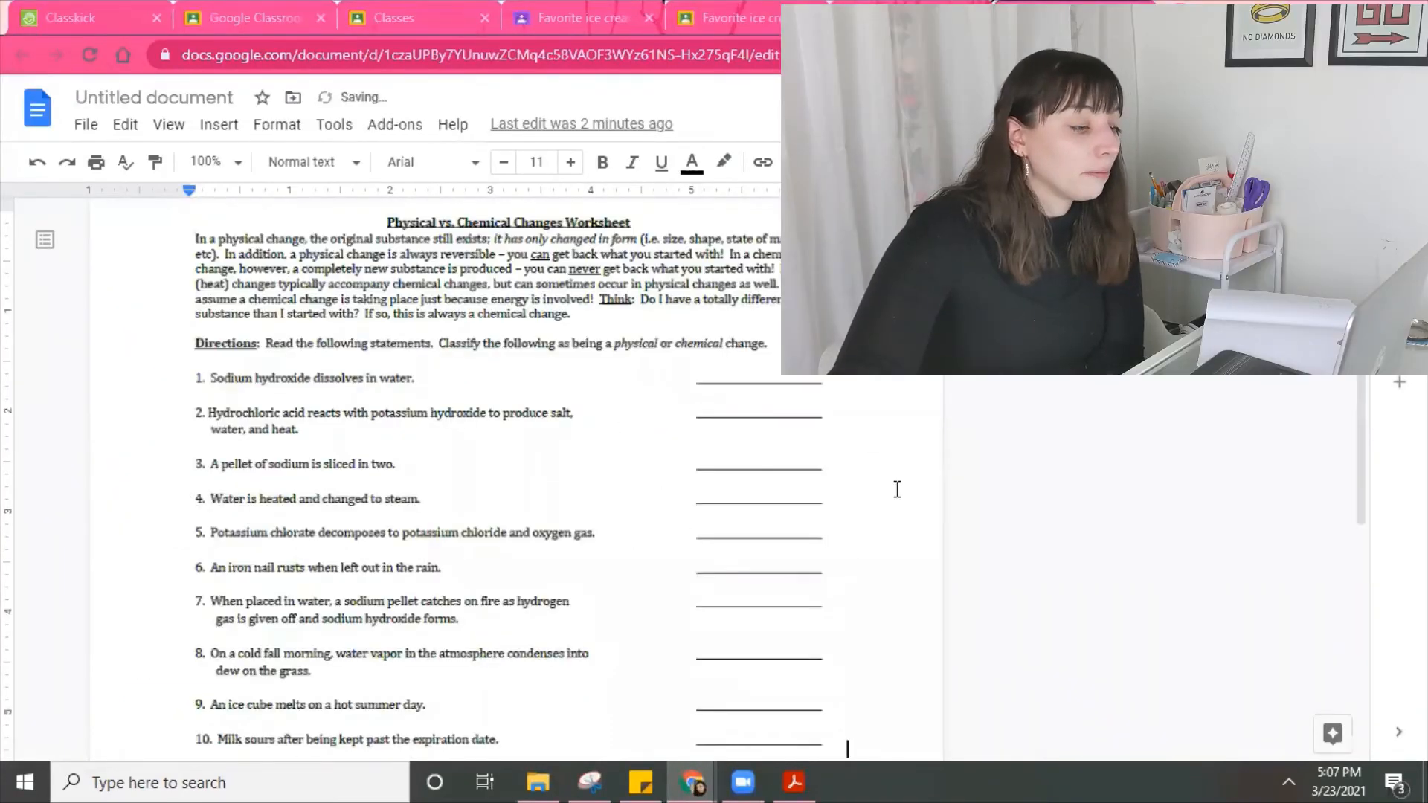
{"action": "scroll", "coordinate": [880, 453], "scroll_direction": "down", "scroll_amount": 4}
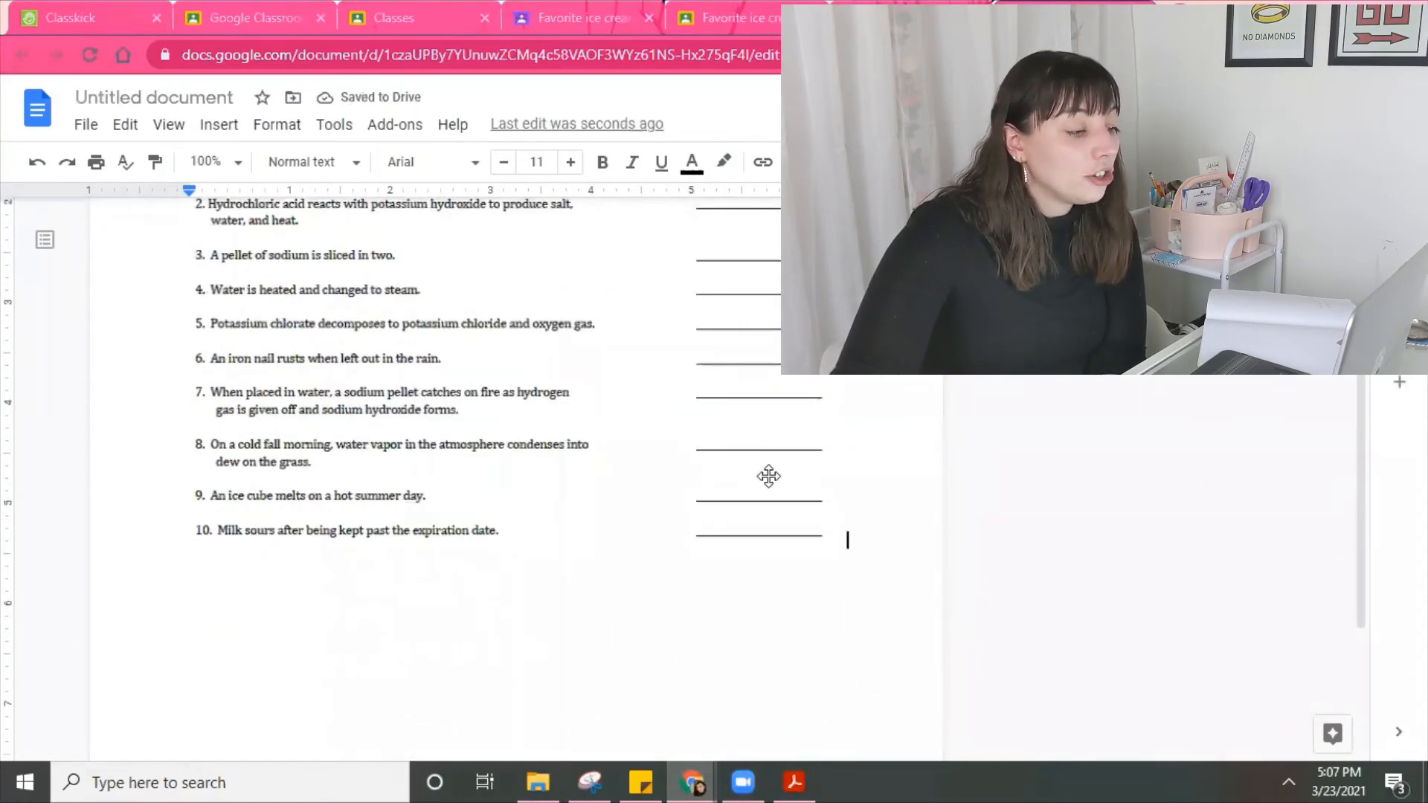
{"action": "scroll", "coordinate": [762, 472], "scroll_direction": "up", "scroll_amount": 4}
{"action": "scroll", "coordinate": [714, 490], "scroll_direction": "down", "scroll_amount": 3}
{"action": "scroll", "coordinate": [679, 491], "scroll_direction": "up", "scroll_amount": 2}
{"action": "scroll", "coordinate": [679, 492], "scroll_direction": "up", "scroll_amount": 2}
{"action": "scroll", "coordinate": [679, 492], "scroll_direction": "down", "scroll_amount": 2}
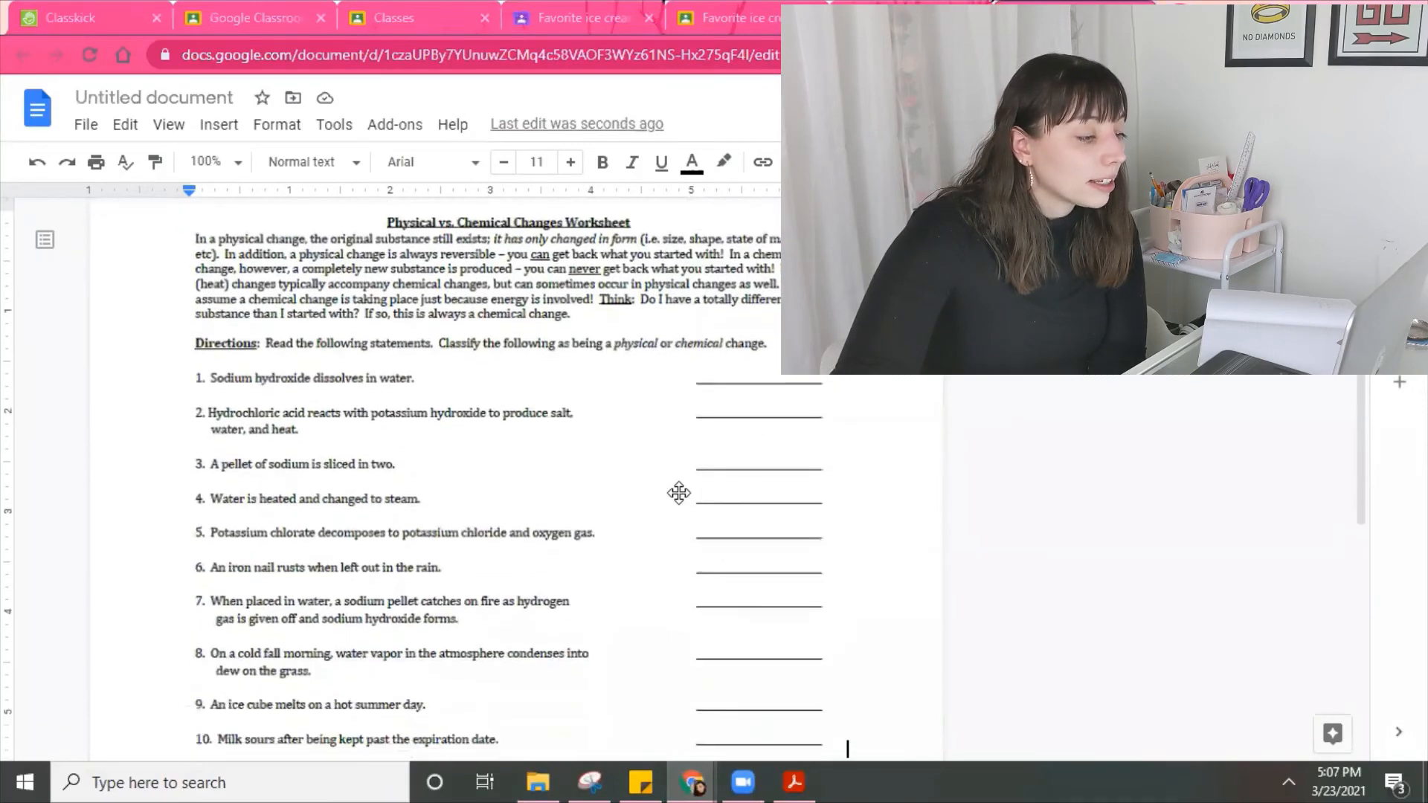
Step: Crop the worksheet image to the numbered statements 1 to 10, cutting off the introduction, directions and answer lines
{"action": "left_click", "coordinate": [614, 390]}
{"action": "scroll", "coordinate": [631, 369], "scroll_direction": "down", "scroll_amount": 1}
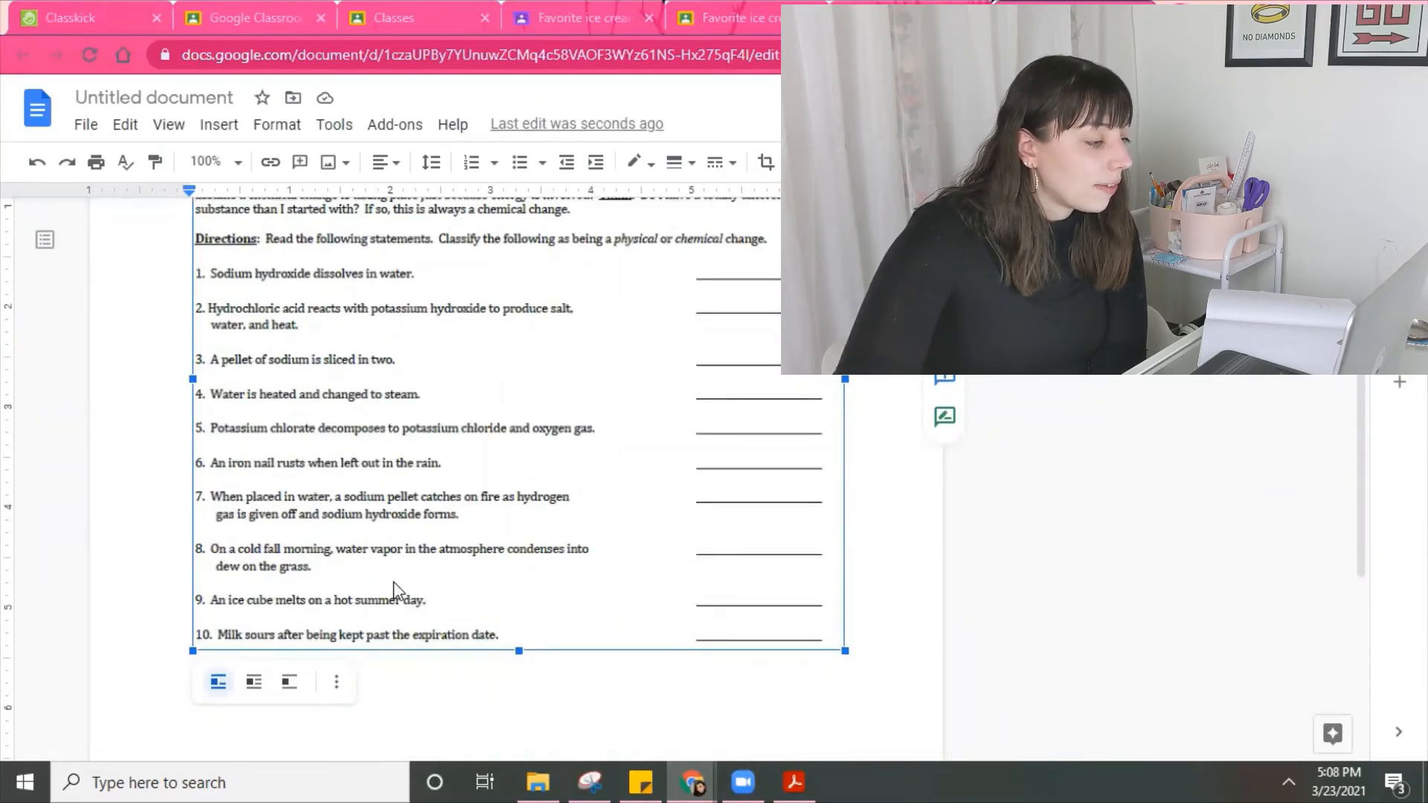
{"action": "scroll", "coordinate": [671, 570], "scroll_direction": "up", "scroll_amount": 2}
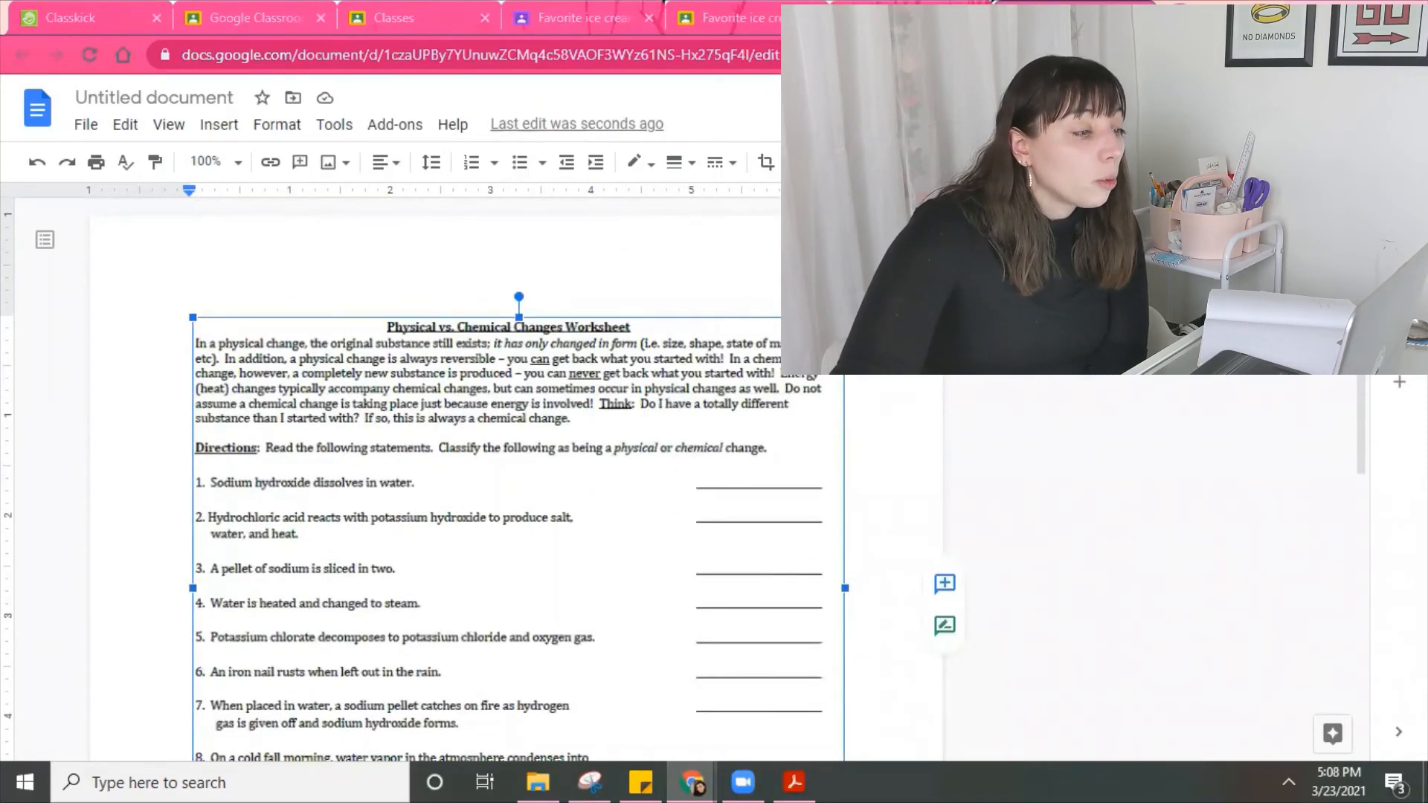
{"action": "left_click", "coordinate": [767, 164]}
{"action": "left_click_drag", "start_coordinate": [651, 597], "coordinate": [630, 598]}
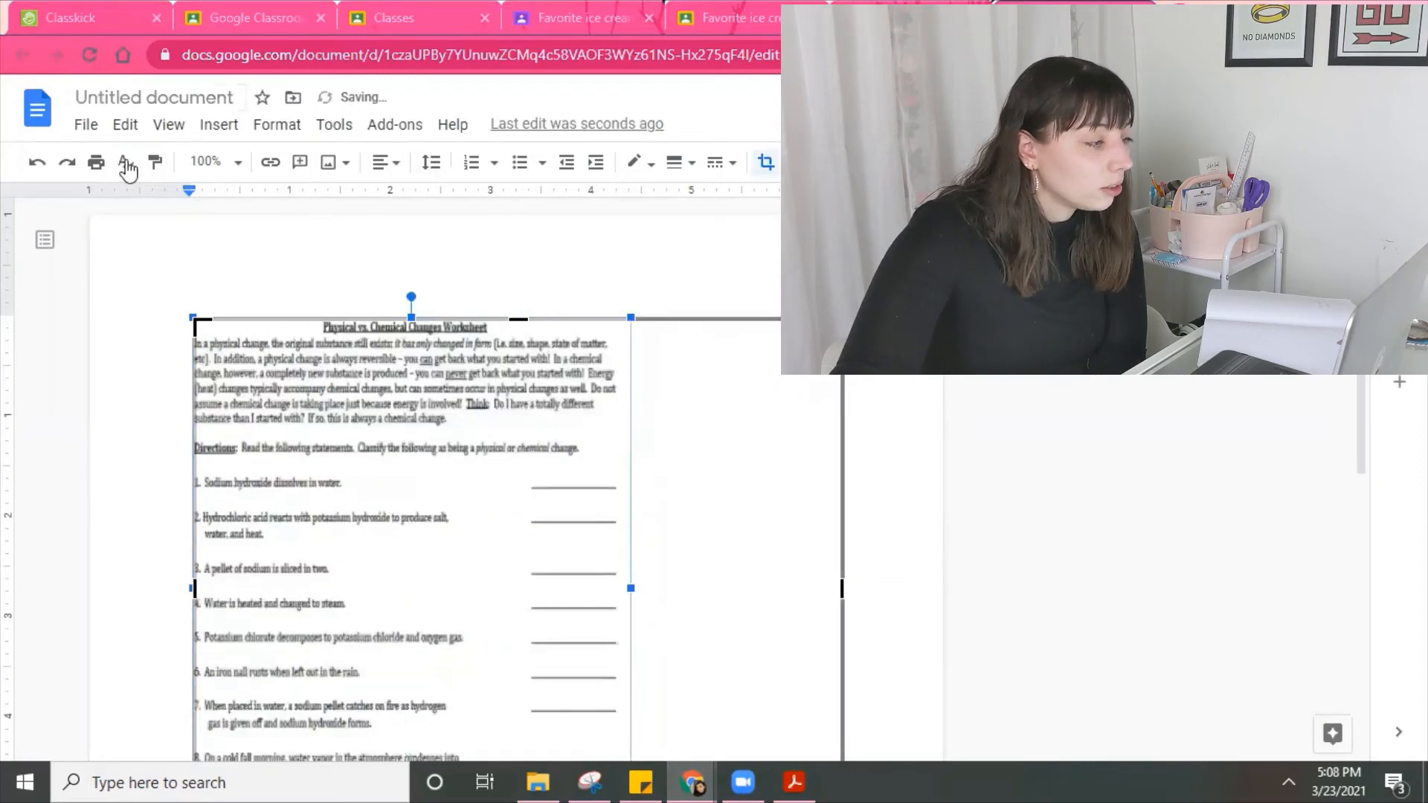
{"action": "left_click", "coordinate": [37, 163]}
{"action": "left_click_drag", "start_coordinate": [840, 492], "coordinate": [621, 488]}
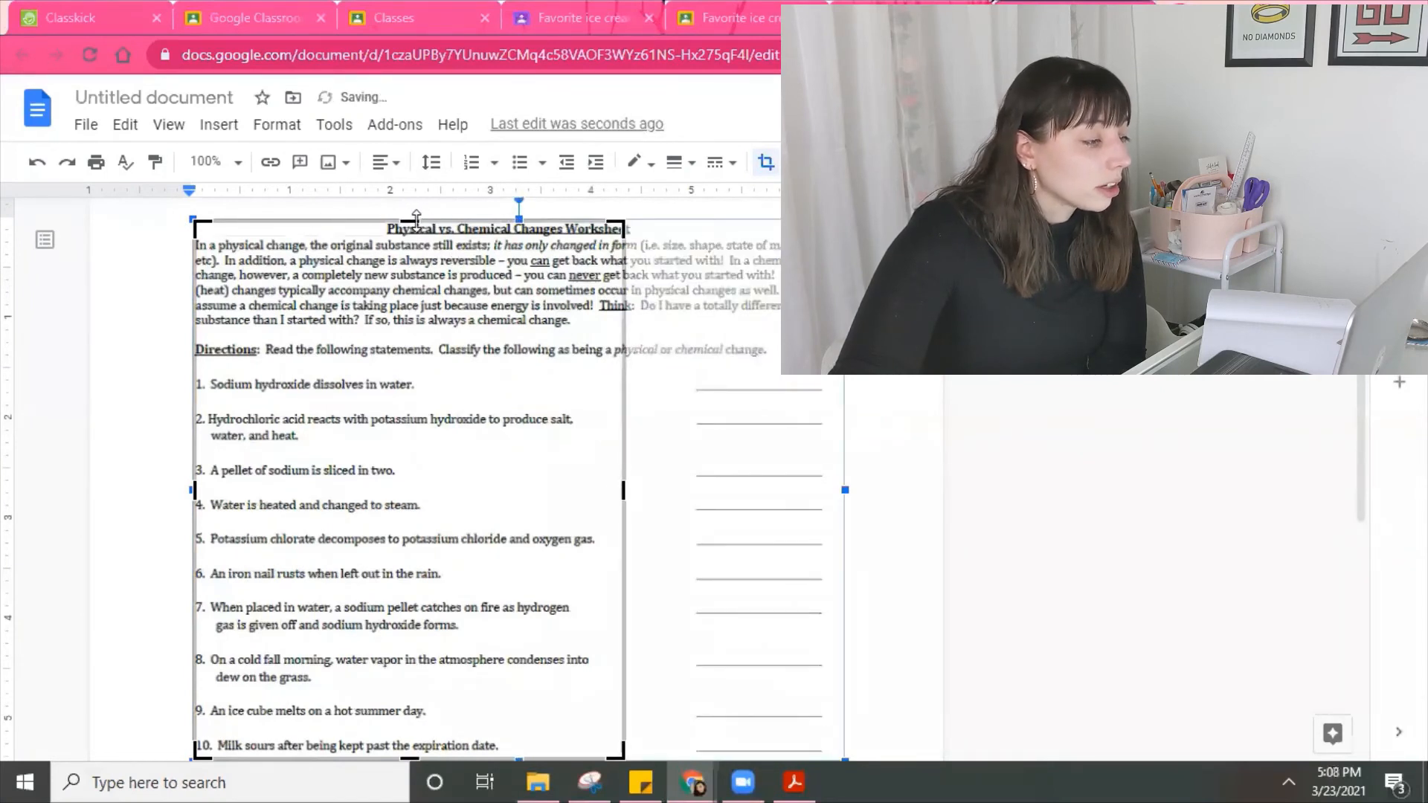
{"action": "left_click_drag", "start_coordinate": [418, 356], "coordinate": [418, 369]}
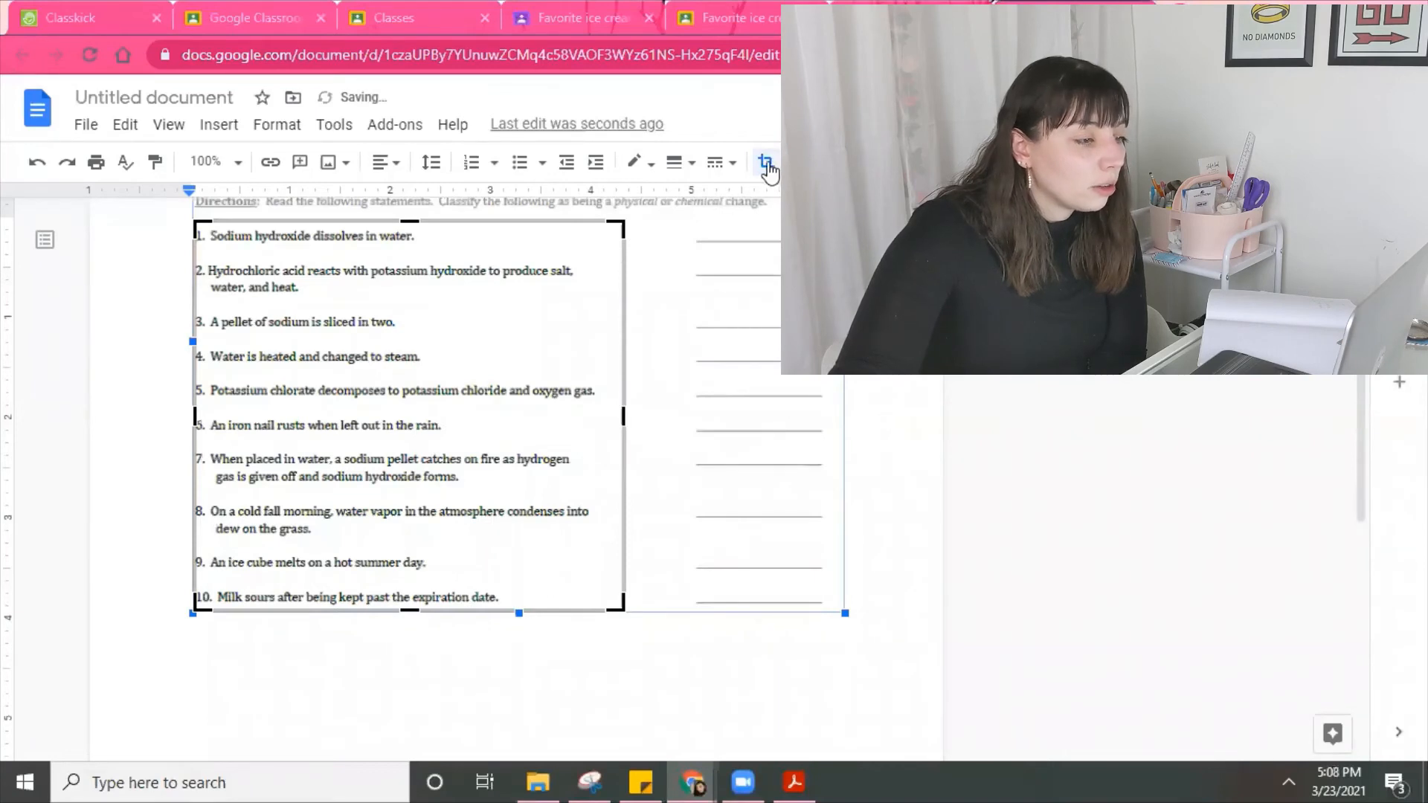
{"action": "left_click", "coordinate": [766, 164]}
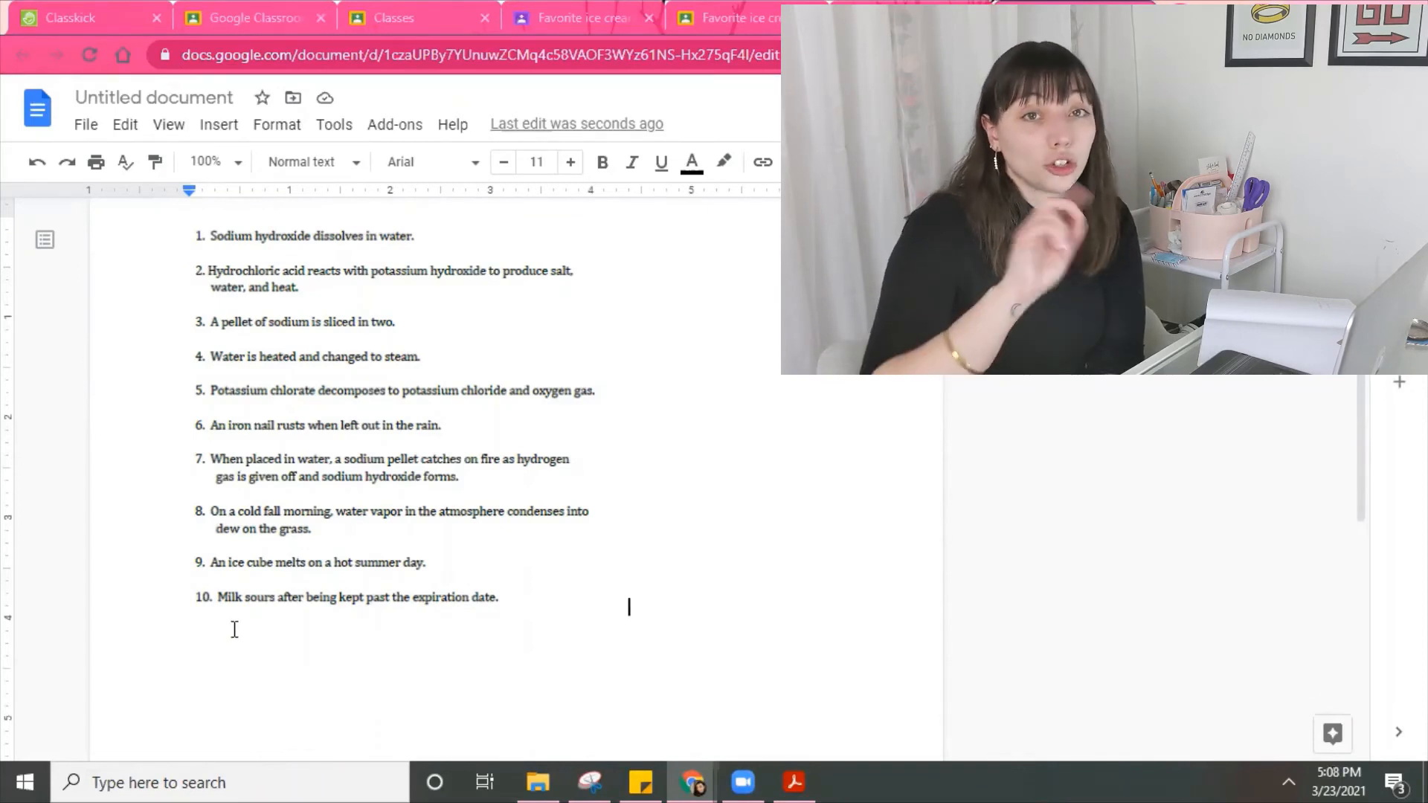
Step: Insert a table with 2 columns and 10 rows below the cropped image
{"action": "left_click", "coordinate": [213, 126]}
{"action": "mouse_move", "coordinate": [234, 201]}
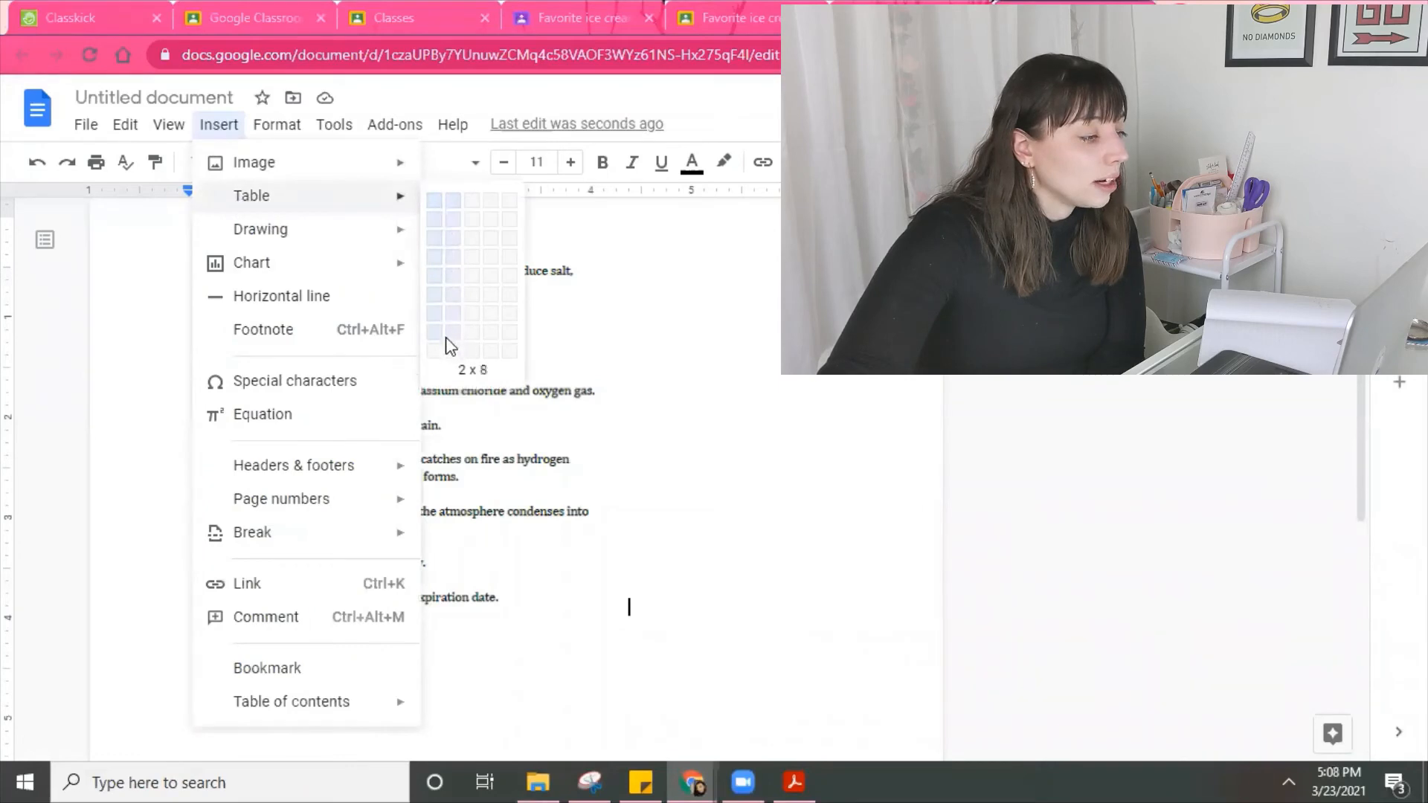
{"action": "left_click", "coordinate": [455, 374]}
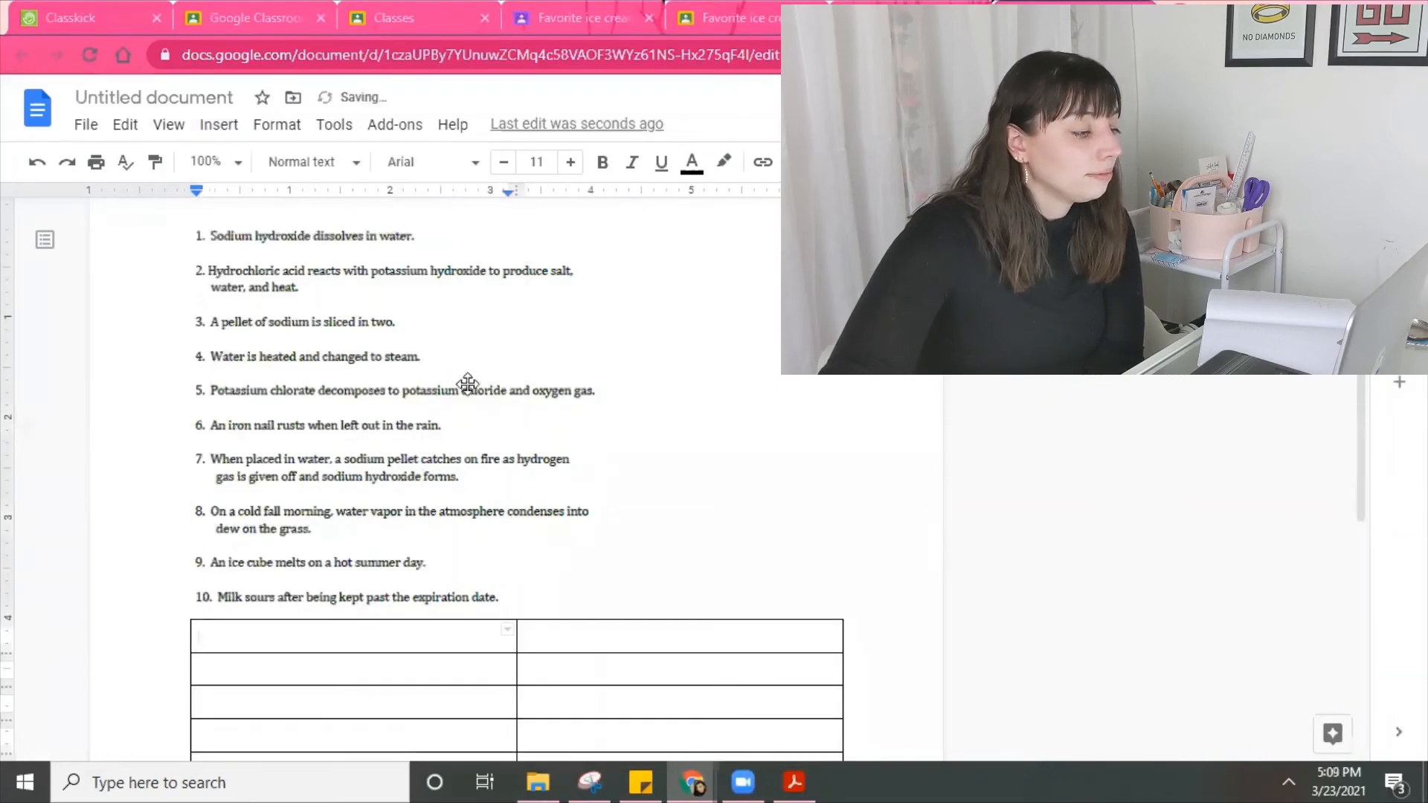
Step: Merge all ten cells of the table's first column into one cell
{"action": "scroll", "coordinate": [521, 465], "scroll_direction": "down", "scroll_amount": 5}
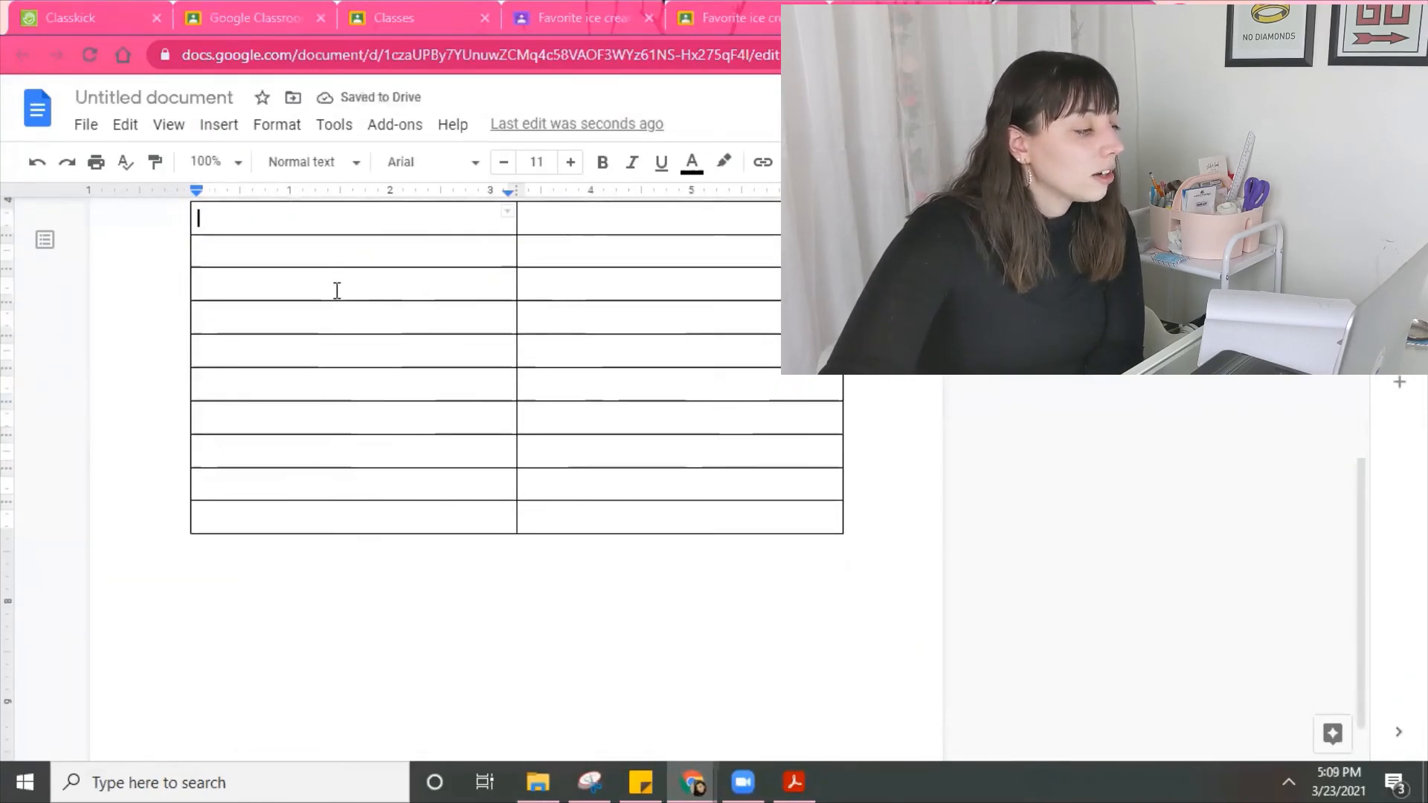
{"action": "left_click_drag", "start_coordinate": [417, 517], "coordinate": [296, 223]}
{"action": "right_click", "coordinate": [297, 237]}
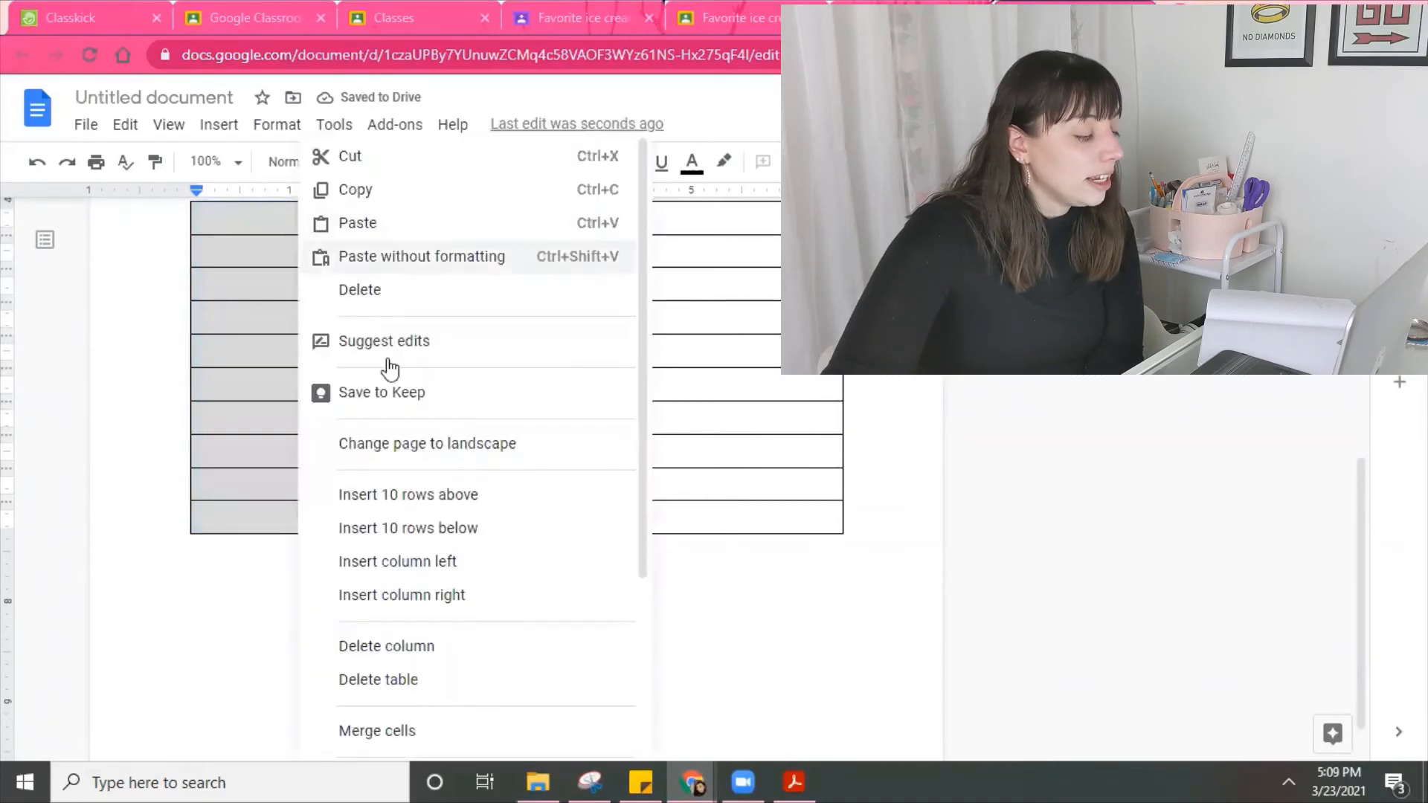
{"action": "left_click", "coordinate": [385, 731]}
Step: Move the cropped statements image into the merged first-column cell by cutting and pasting it
{"action": "scroll", "coordinate": [453, 439], "scroll_direction": "up", "scroll_amount": 4}
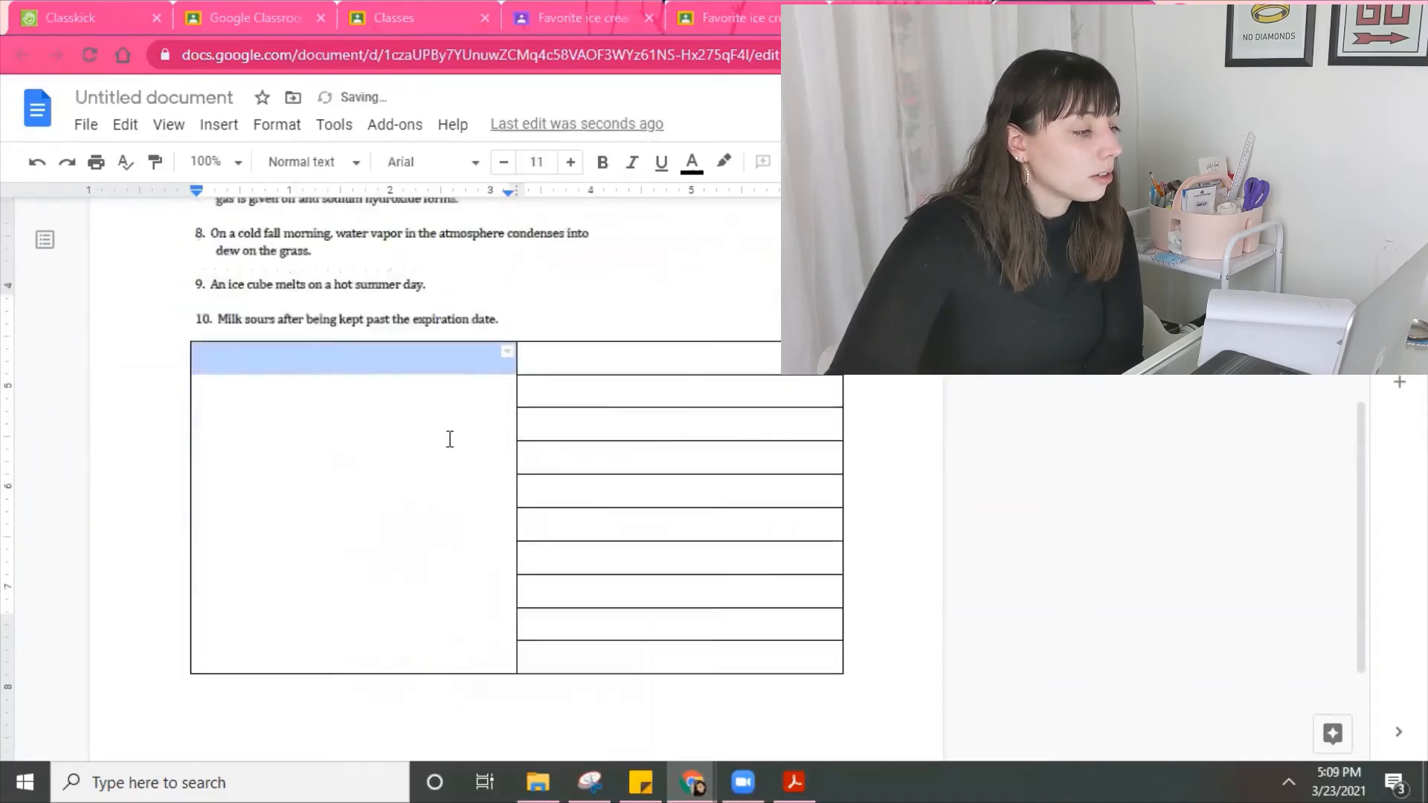
{"action": "scroll", "coordinate": [446, 379], "scroll_direction": "up", "scroll_amount": 2}
{"action": "left_click", "coordinate": [439, 377]}
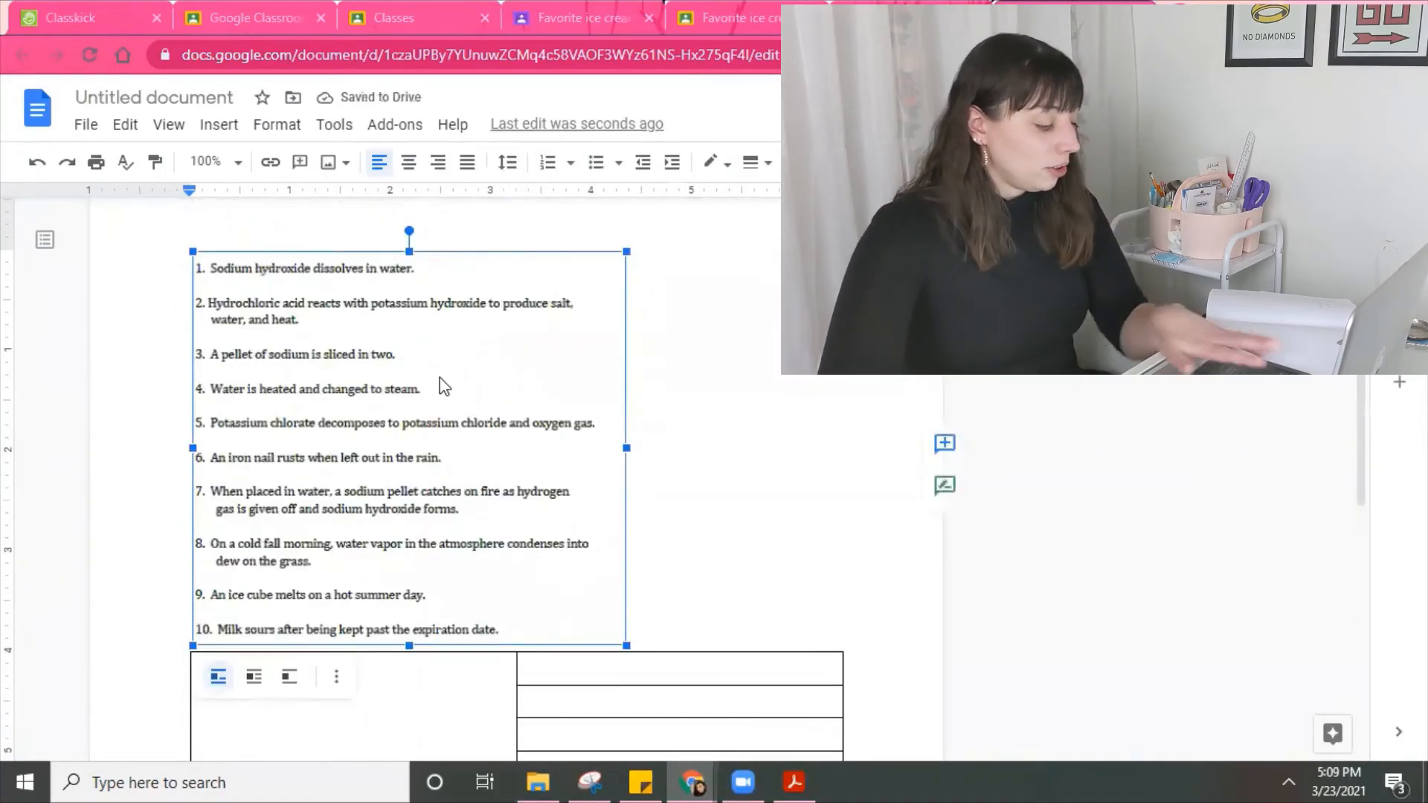
{"action": "key", "text": "ctrl+x"}
{"action": "left_click", "coordinate": [347, 427]}
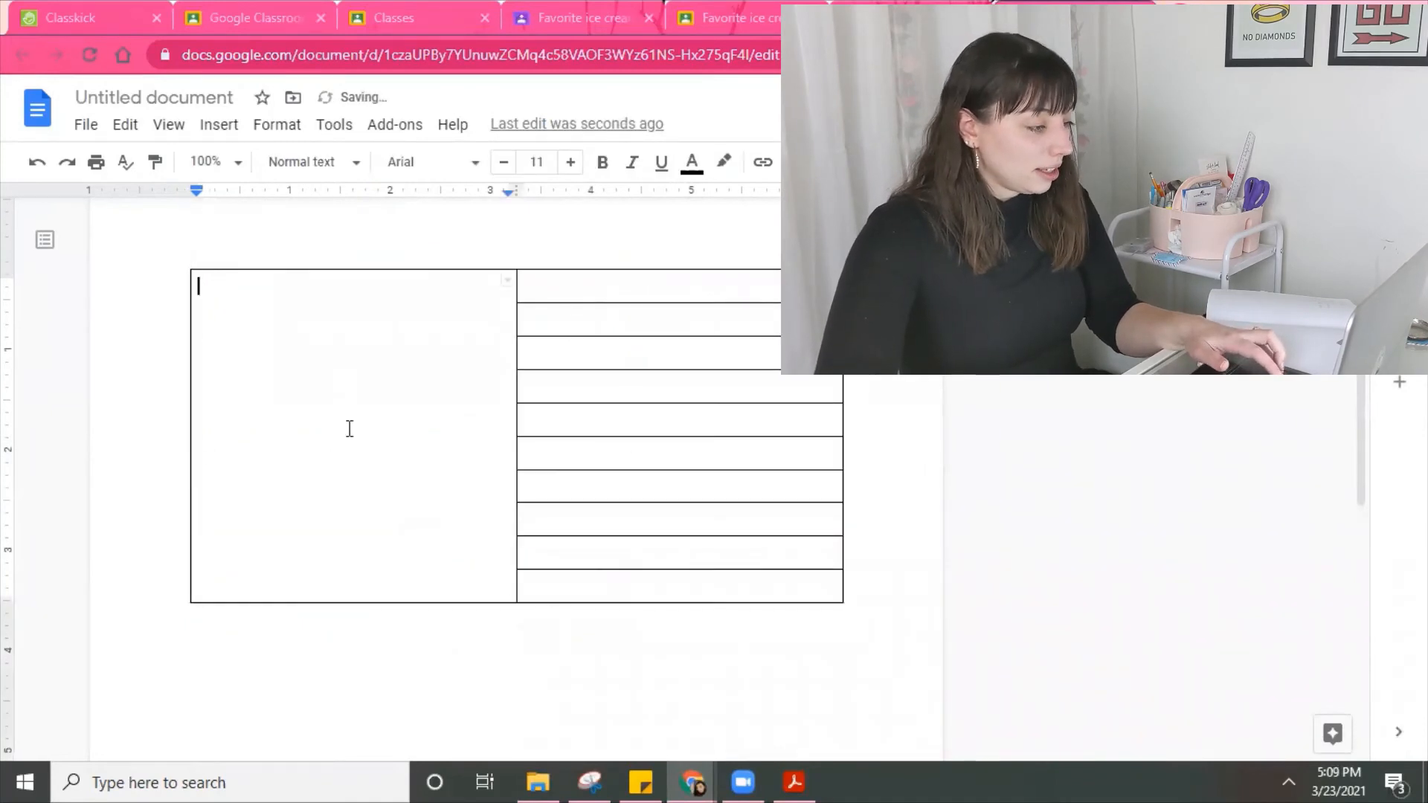
{"action": "key", "text": "ctrl+v"}
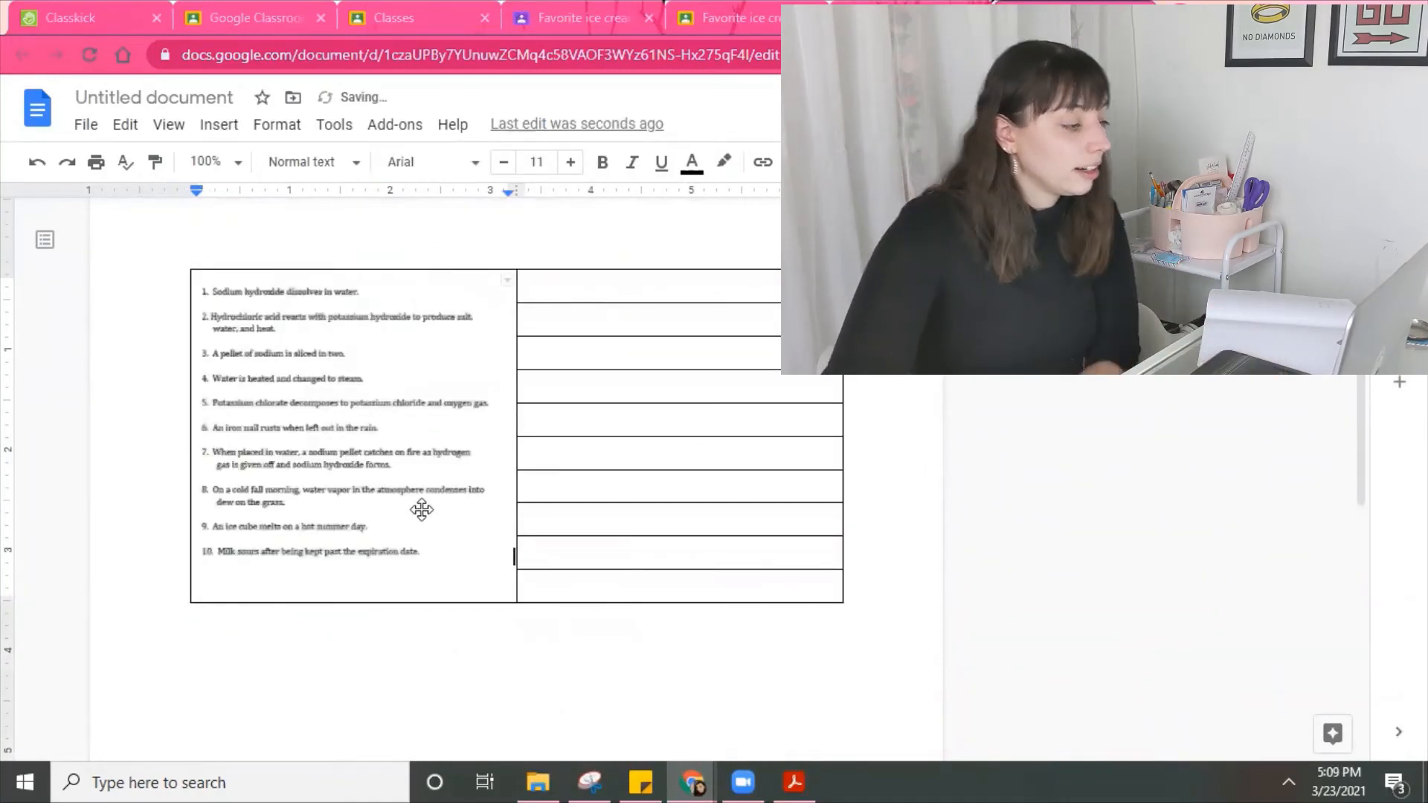
Step: Widen the table's first column to about 5 inches and enlarge the statements image to fill it
{"action": "left_click", "coordinate": [480, 560]}
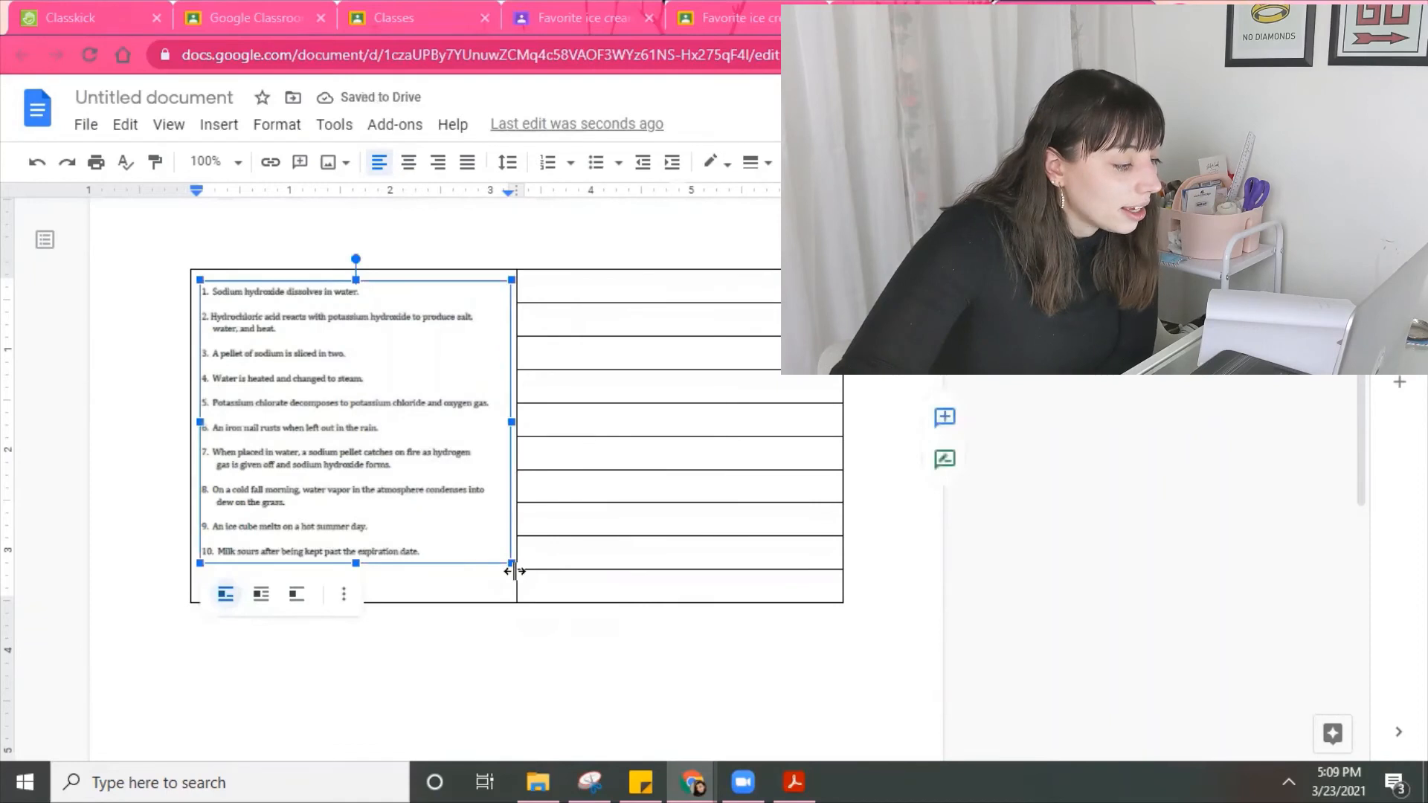
{"action": "left_click_drag", "start_coordinate": [519, 330], "coordinate": [691, 324]}
{"action": "left_click_drag", "start_coordinate": [531, 580], "coordinate": [671, 658]}
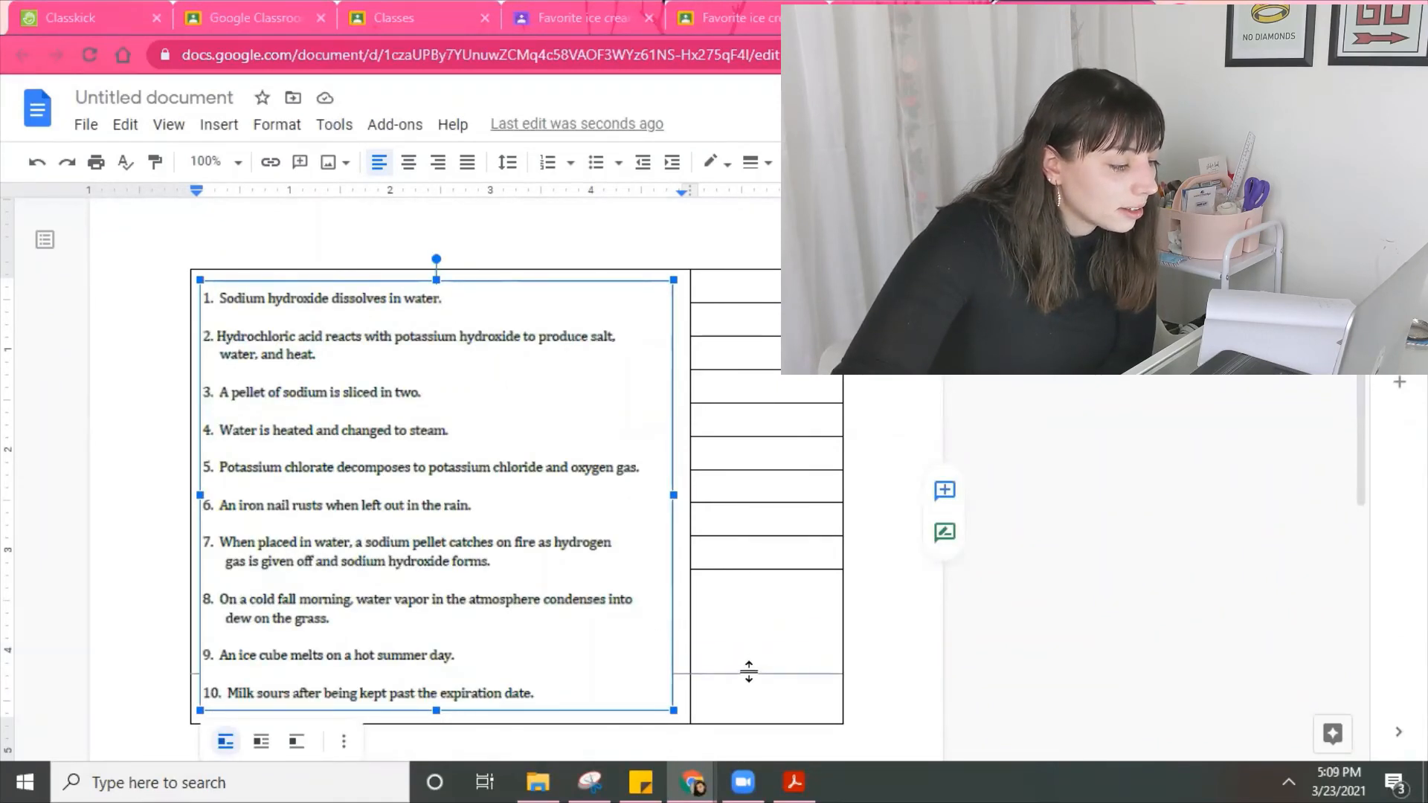
Step: Distribute the ten answer rows in the second column evenly alongside the statements image
{"action": "left_click_drag", "start_coordinate": [748, 671], "coordinate": [730, 681]}
{"action": "left_click", "coordinate": [730, 625]}
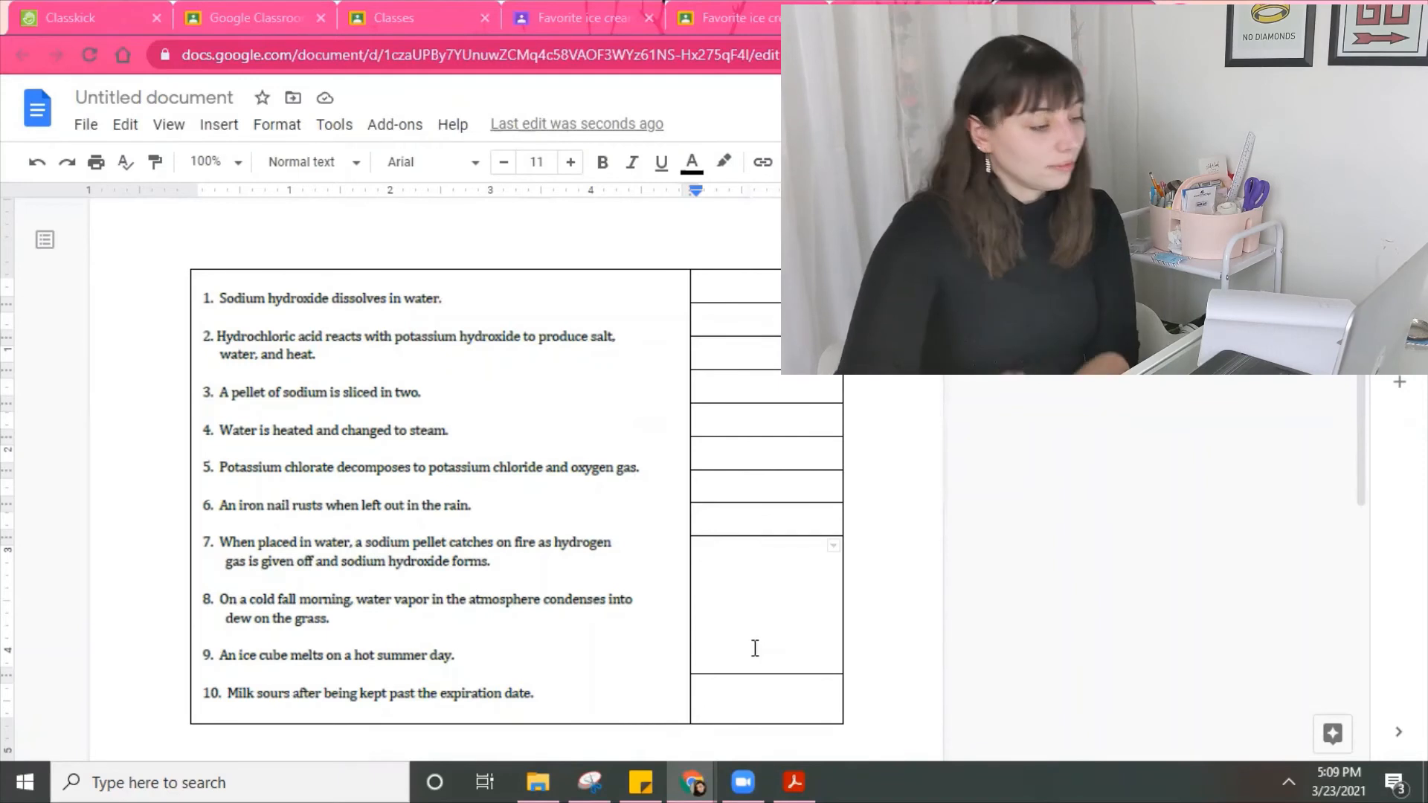
{"action": "left_click_drag", "start_coordinate": [763, 706], "coordinate": [711, 281]}
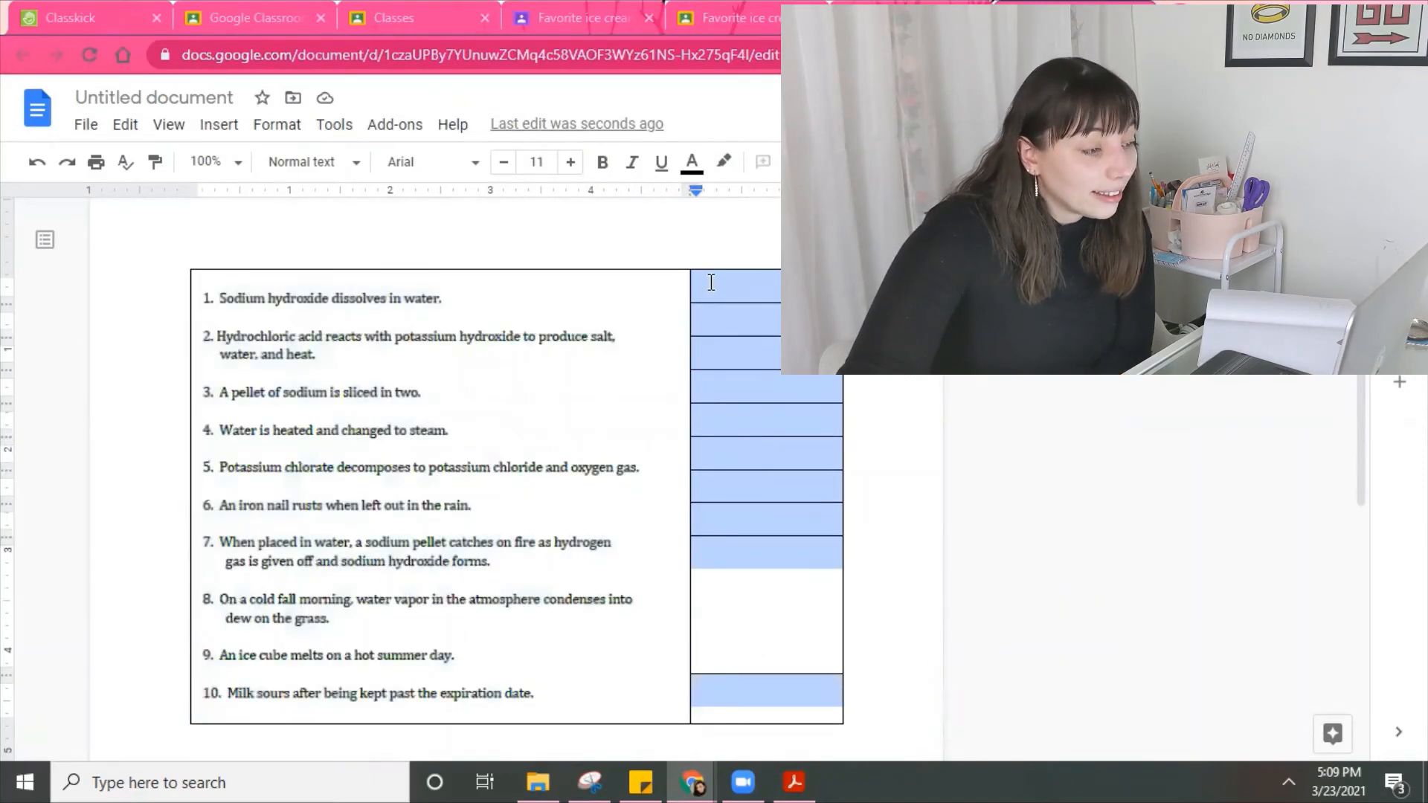
{"action": "right_click", "coordinate": [800, 302]}
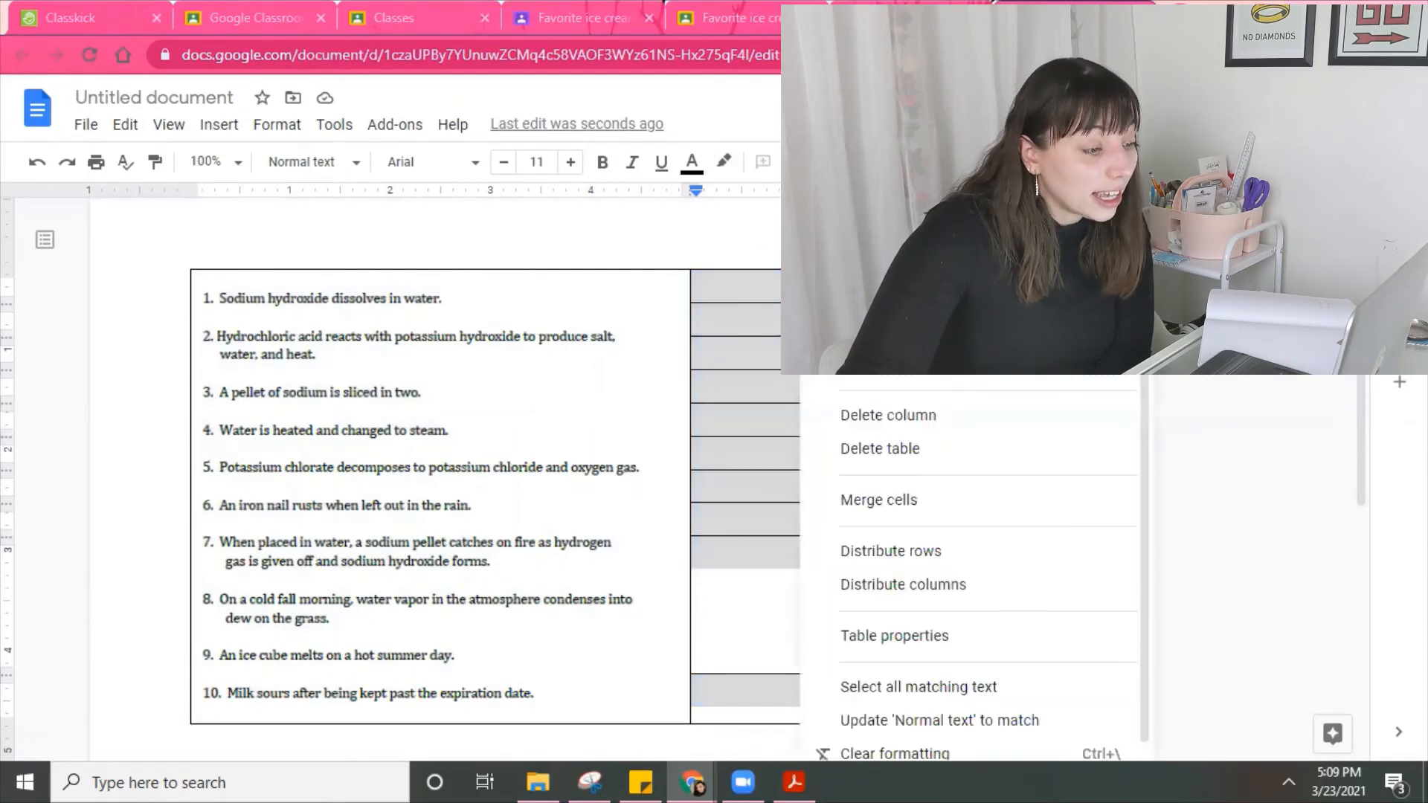
{"action": "left_click", "coordinate": [920, 554]}
{"action": "left_click", "coordinate": [744, 297]}
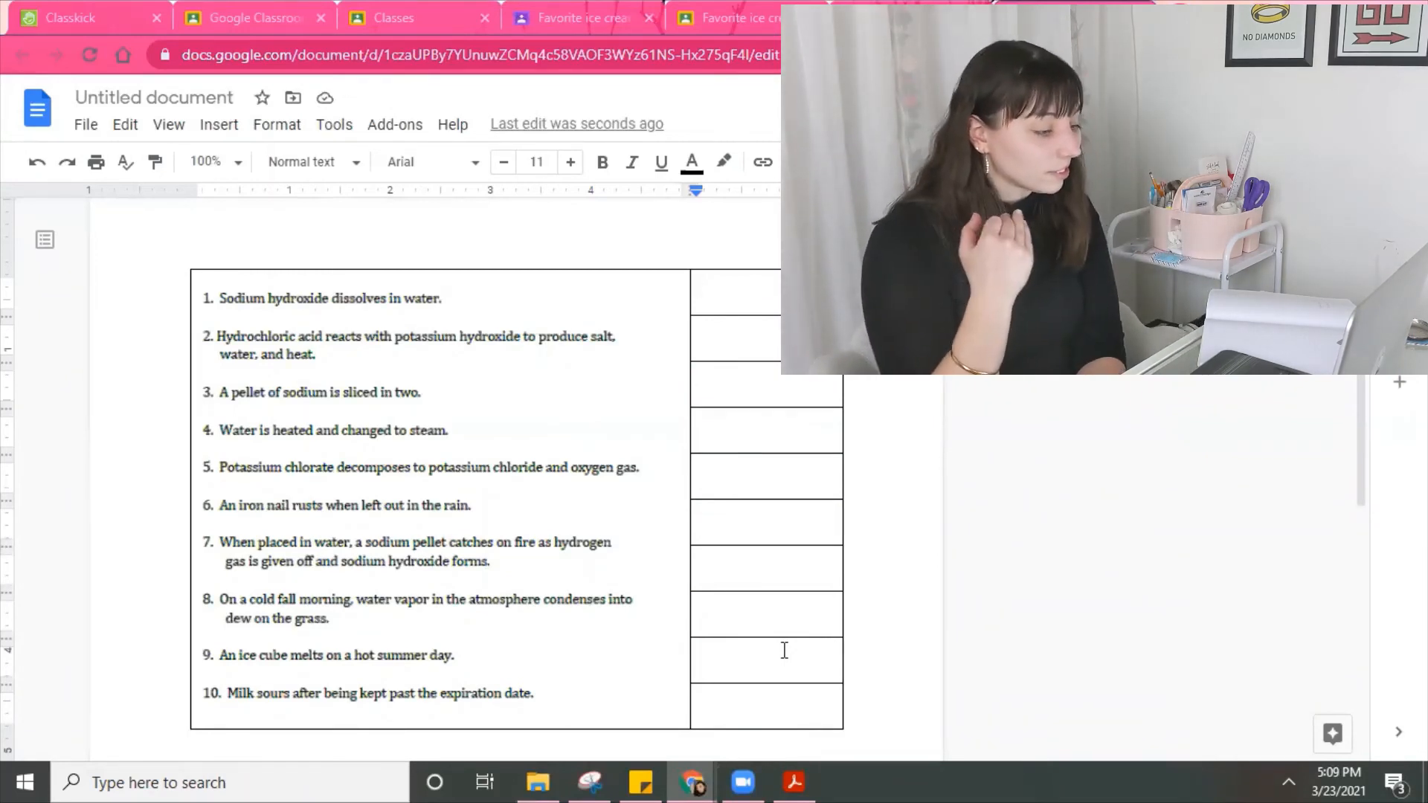
Step: Add the instruction "Decide if it is a chemical or physical change and put that in the box to the right." above the table
{"action": "left_click", "coordinate": [516, 245]}
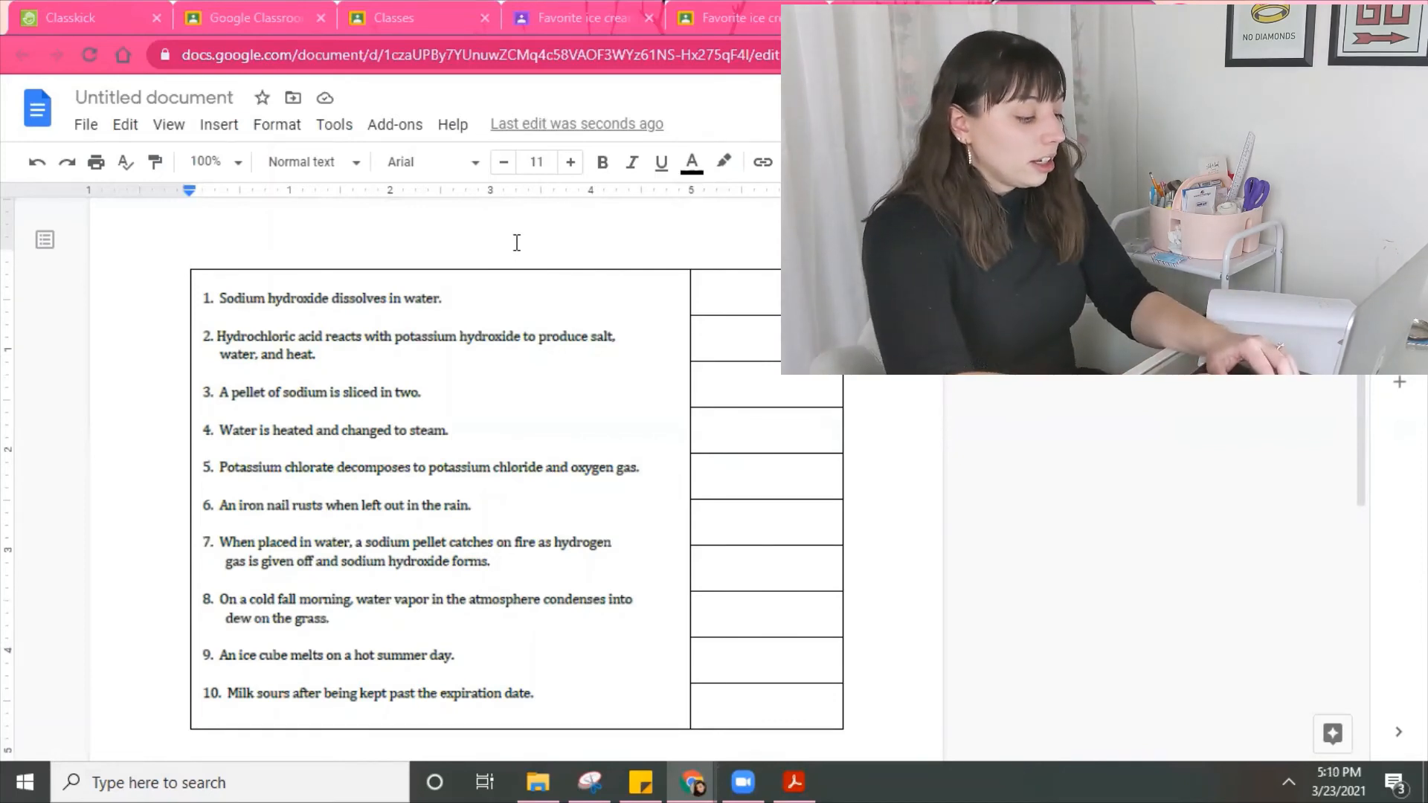
{"action": "type", "text": "Decide if it is a chemical or physical change and put that in the box to the ri"}
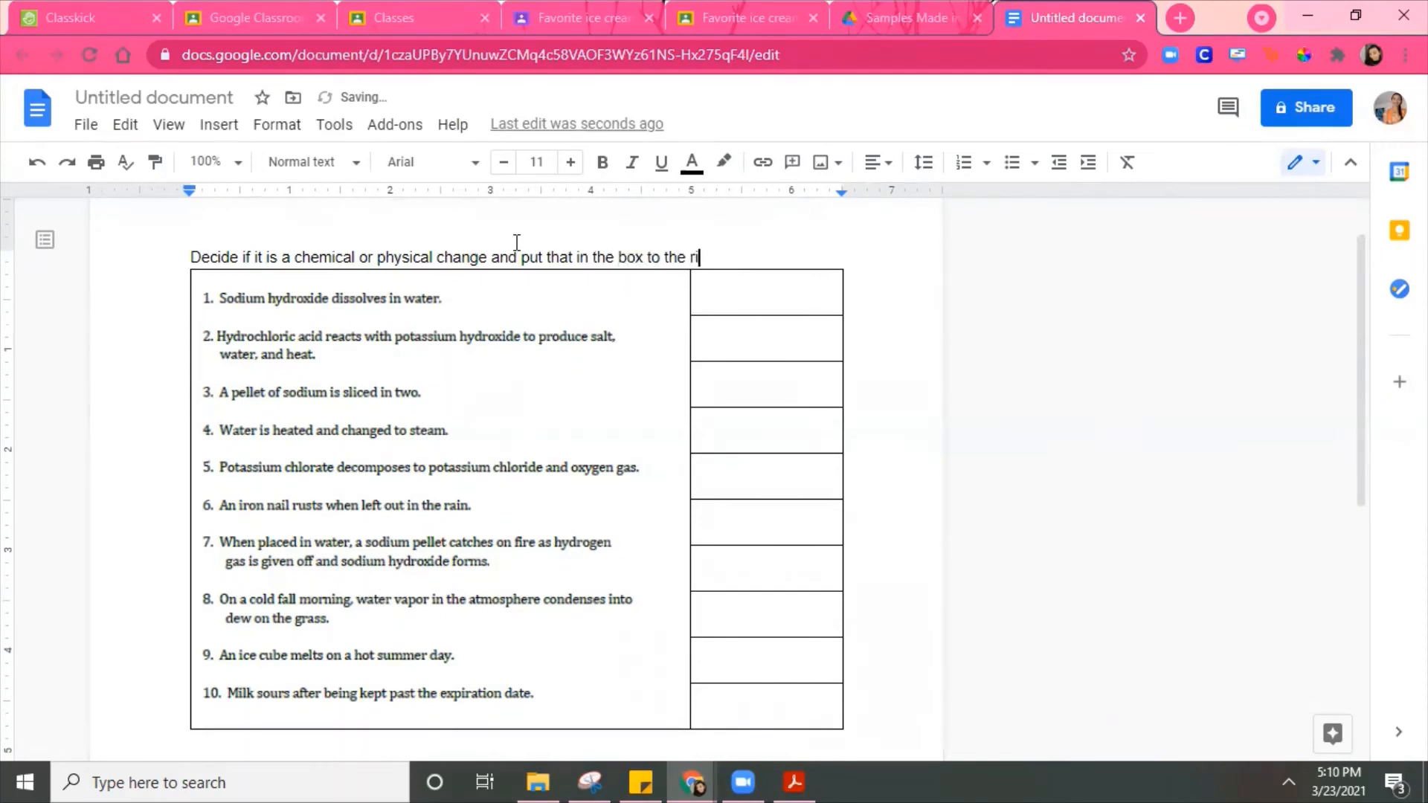
{"action": "type", "text": "ght."}
Step: Below the table, add "Questions:" with numbered item "Is it a chemical or physical change? Support your answer to #4." and a single-cell answer table
{"action": "scroll", "coordinate": [536, 312], "scroll_direction": "down", "scroll_amount": 4}
{"action": "left_click", "coordinate": [448, 368]}
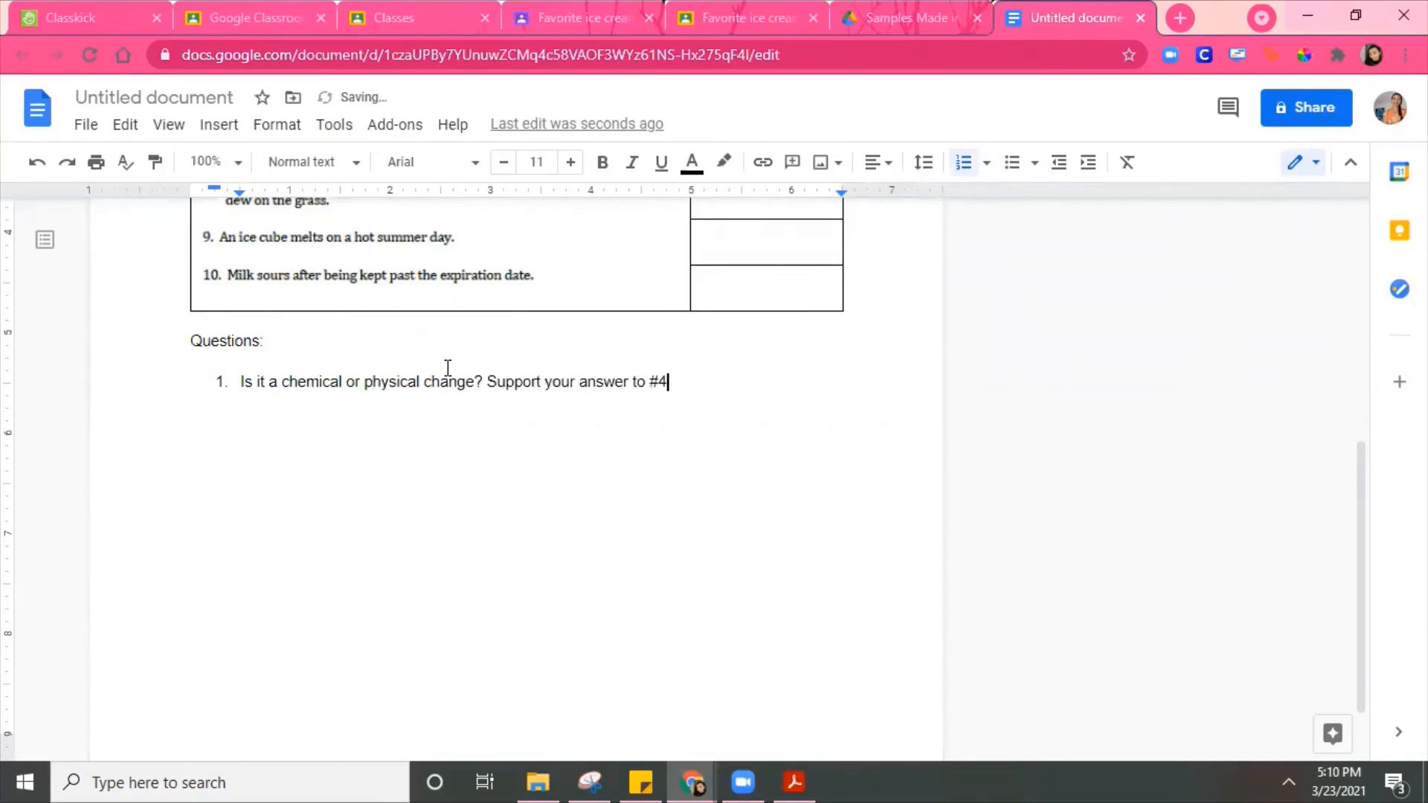
{"action": "left_click", "coordinate": [218, 125]}
{"action": "mouse_move", "coordinate": [249, 194]}
{"action": "left_click", "coordinate": [439, 204]}
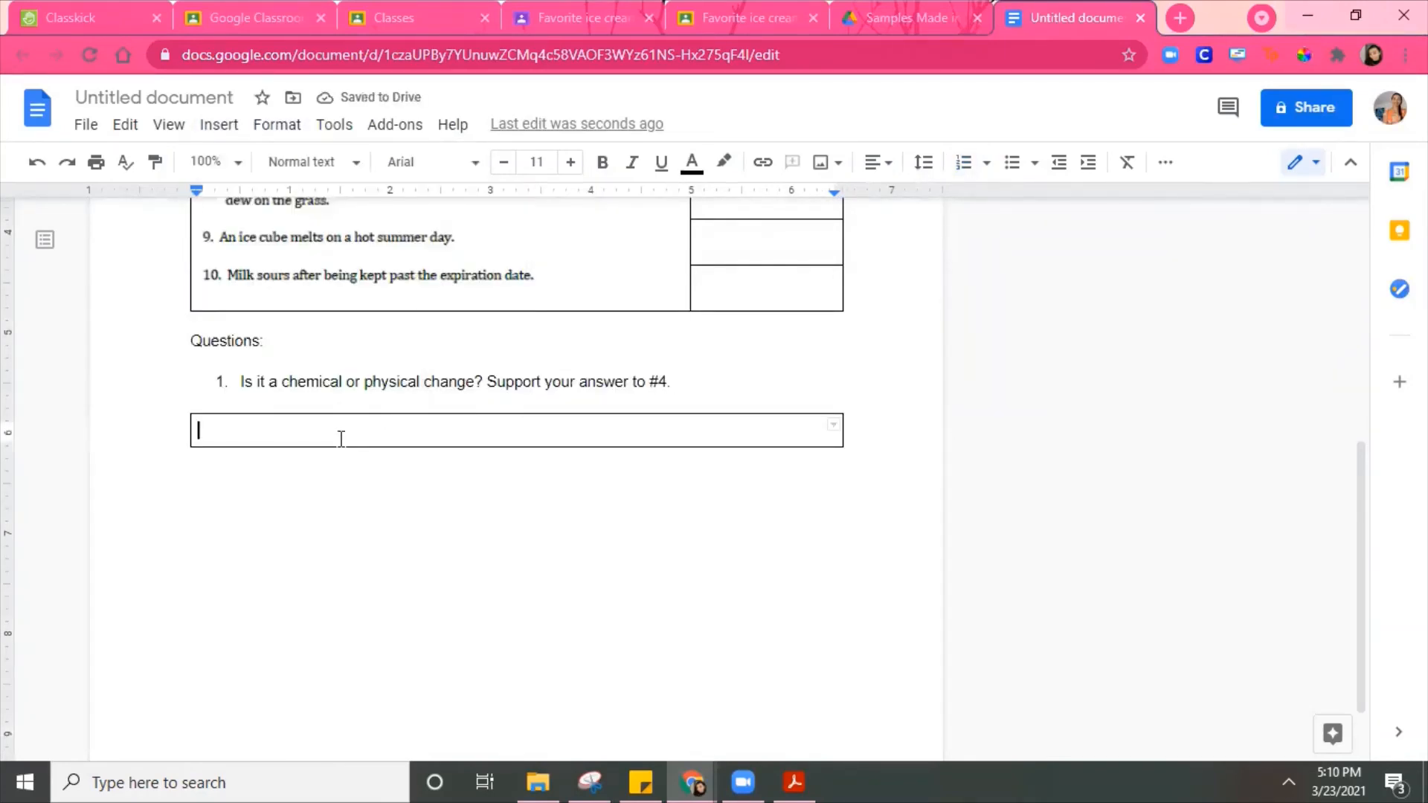
Step: Duplicate the first question with its answer box twice below it, as numbered questions 2 and 3
{"action": "left_click_drag", "start_coordinate": [293, 427], "coordinate": [241, 382]}
{"action": "key", "text": "ctrl+c"}
{"action": "left_click", "coordinate": [284, 497]}
{"action": "key", "text": "ctrl+v"}
{"action": "key", "text": "ctrl+v"}
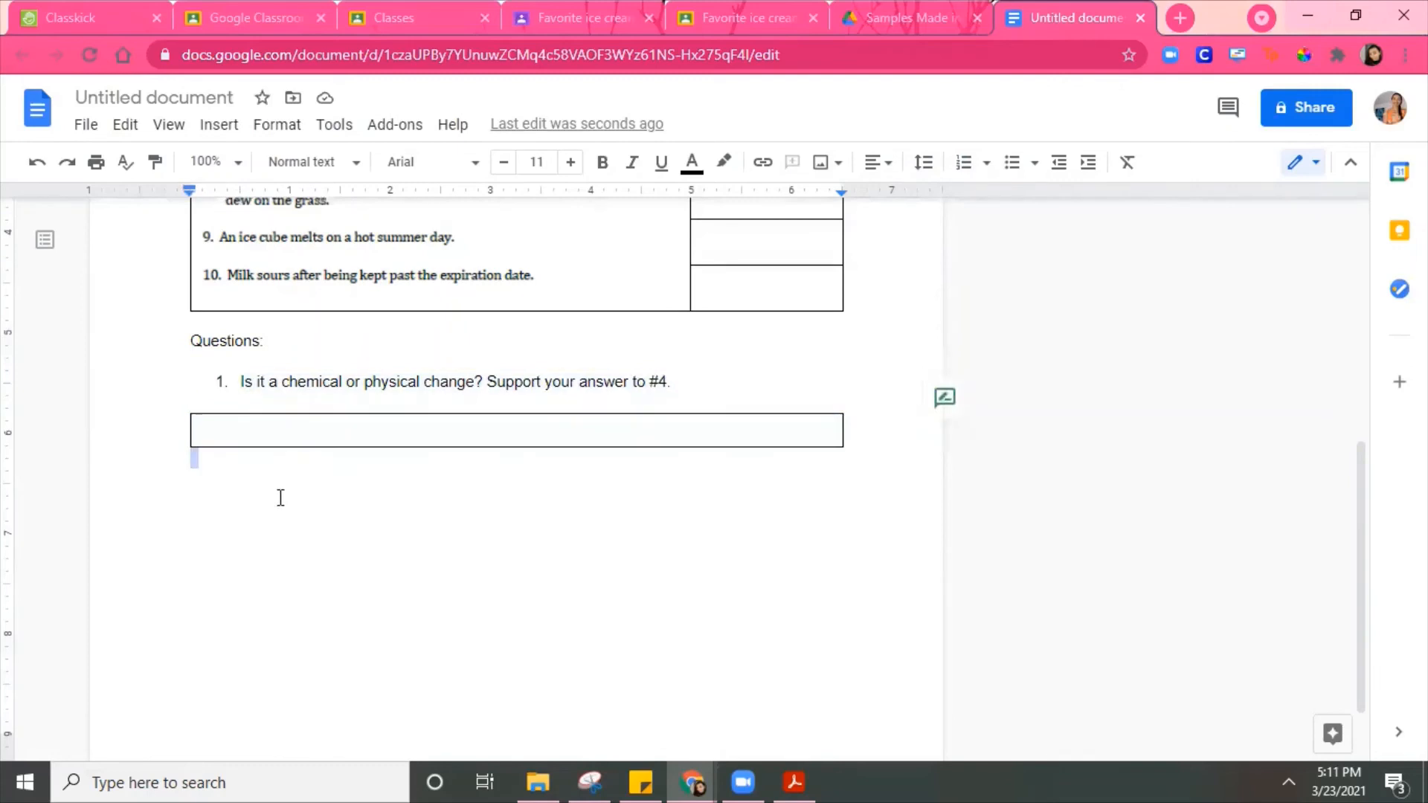
{"action": "left_click", "coordinate": [241, 460]}
{"action": "key", "text": "Return"}
{"action": "left_click", "coordinate": [241, 552]}
{"action": "key", "text": "Return"}
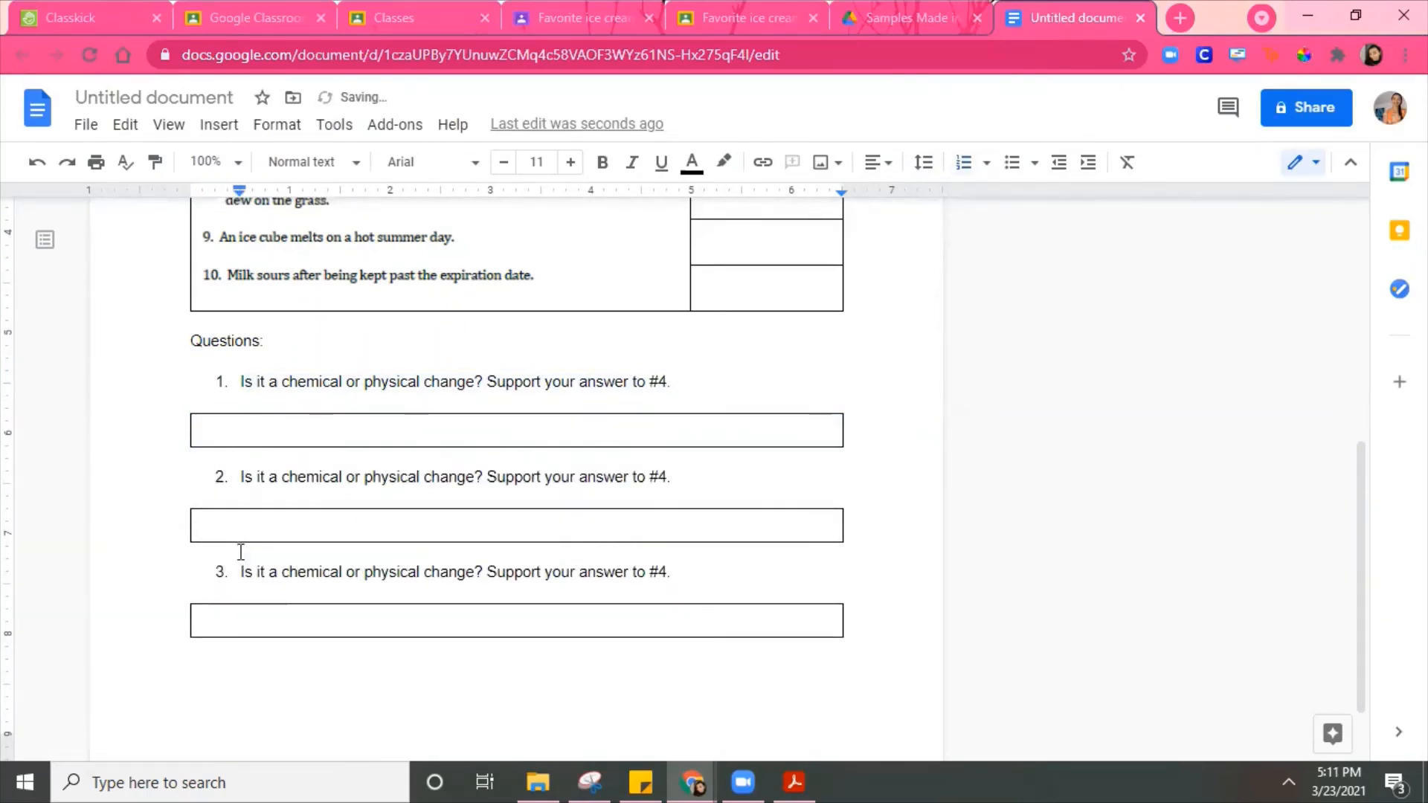
Step: Change the statement references to #7 in question 2 and #8 in question 3, and review the worksheet
{"action": "left_click", "coordinate": [666, 480]}
{"action": "key", "text": "BackSpace"}
{"action": "type", "text": "7"}
{"action": "left_click", "coordinate": [666, 571]}
{"action": "key", "text": "BackSpace"}
{"action": "type", "text": "8"}
{"action": "scroll", "coordinate": [406, 542], "scroll_direction": "up", "scroll_amount": 6}
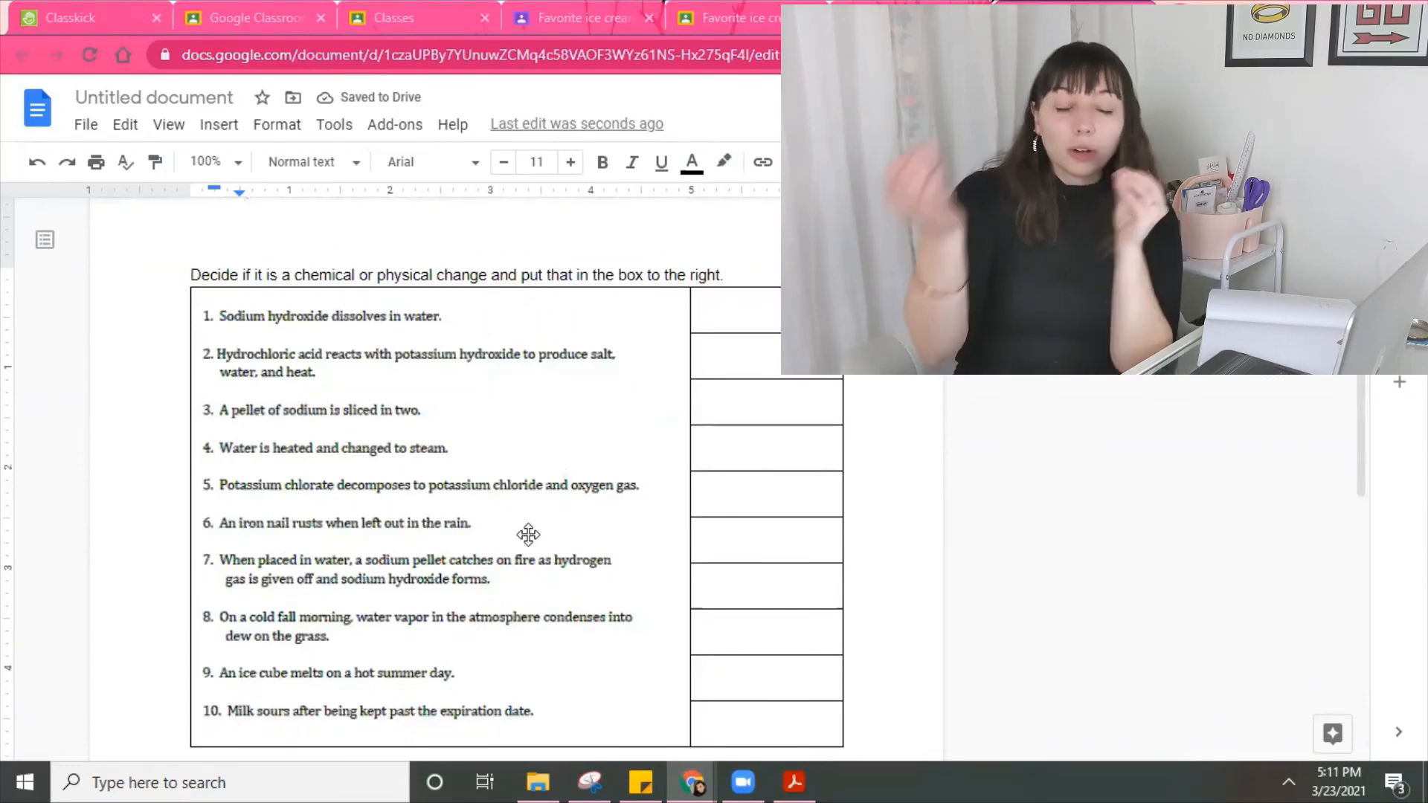
{"action": "scroll", "coordinate": [654, 461], "scroll_direction": "down", "scroll_amount": 5}
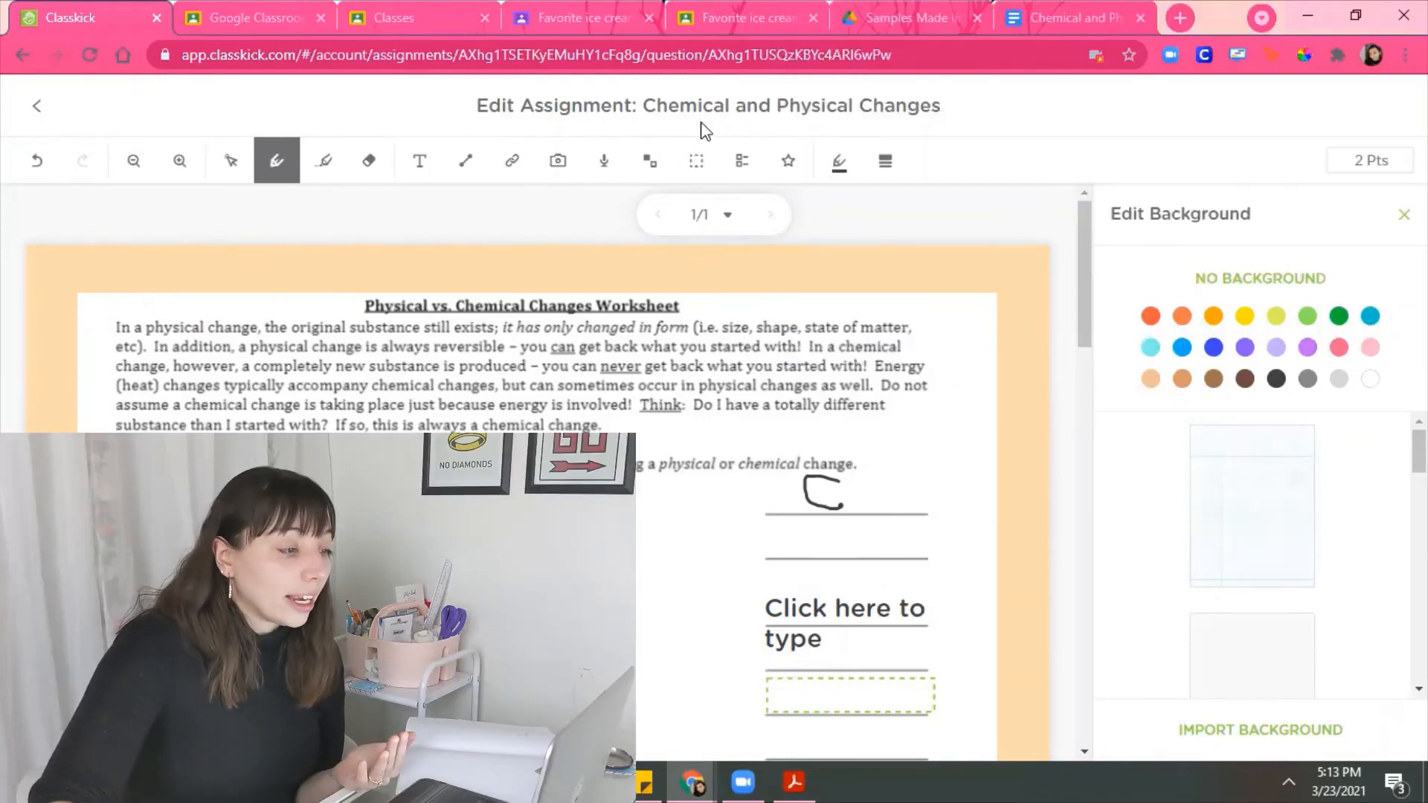
Step: Leave the Classkick slide editor and open the student work view of the Chemical and Physical Changes assignment
{"action": "left_click", "coordinate": [37, 106]}
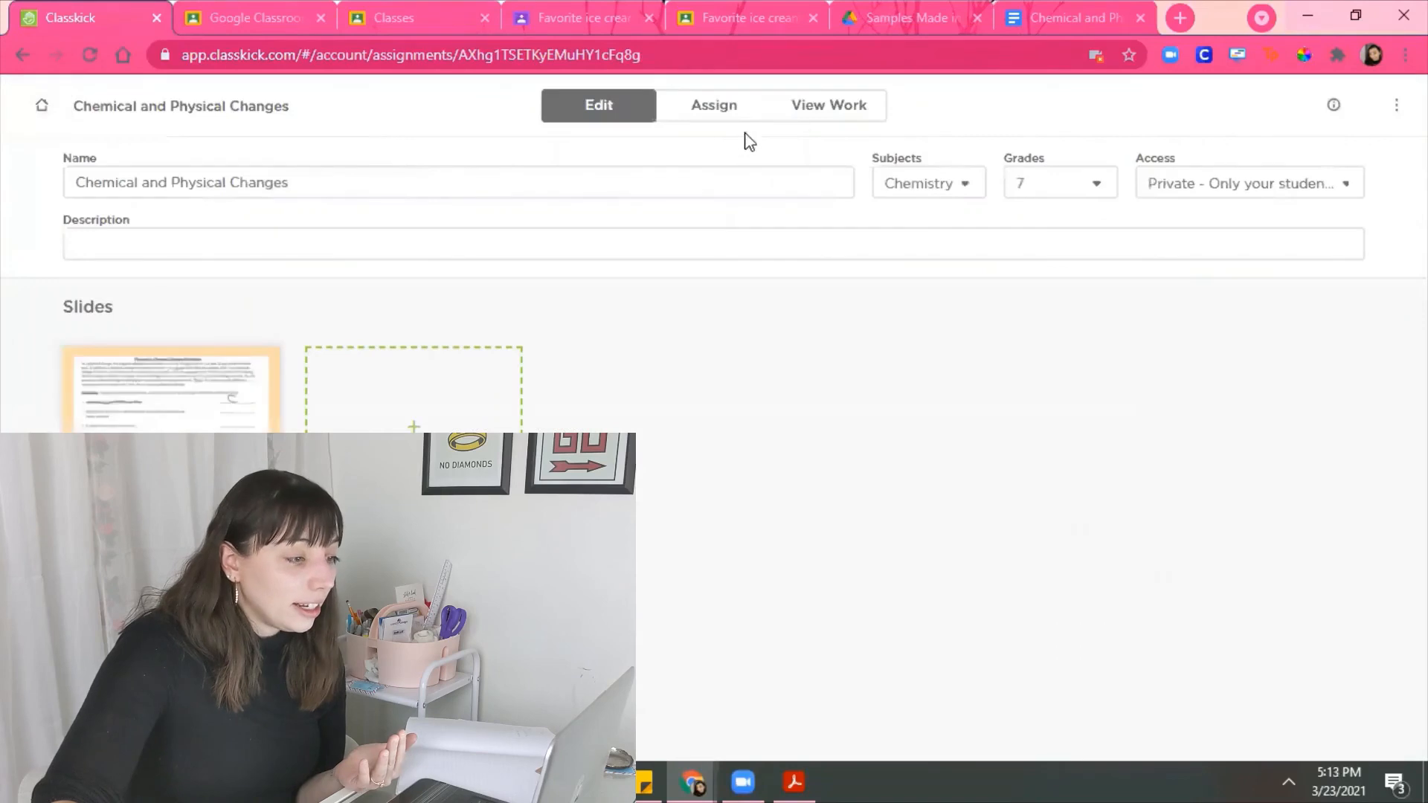
{"action": "left_click", "coordinate": [816, 117]}
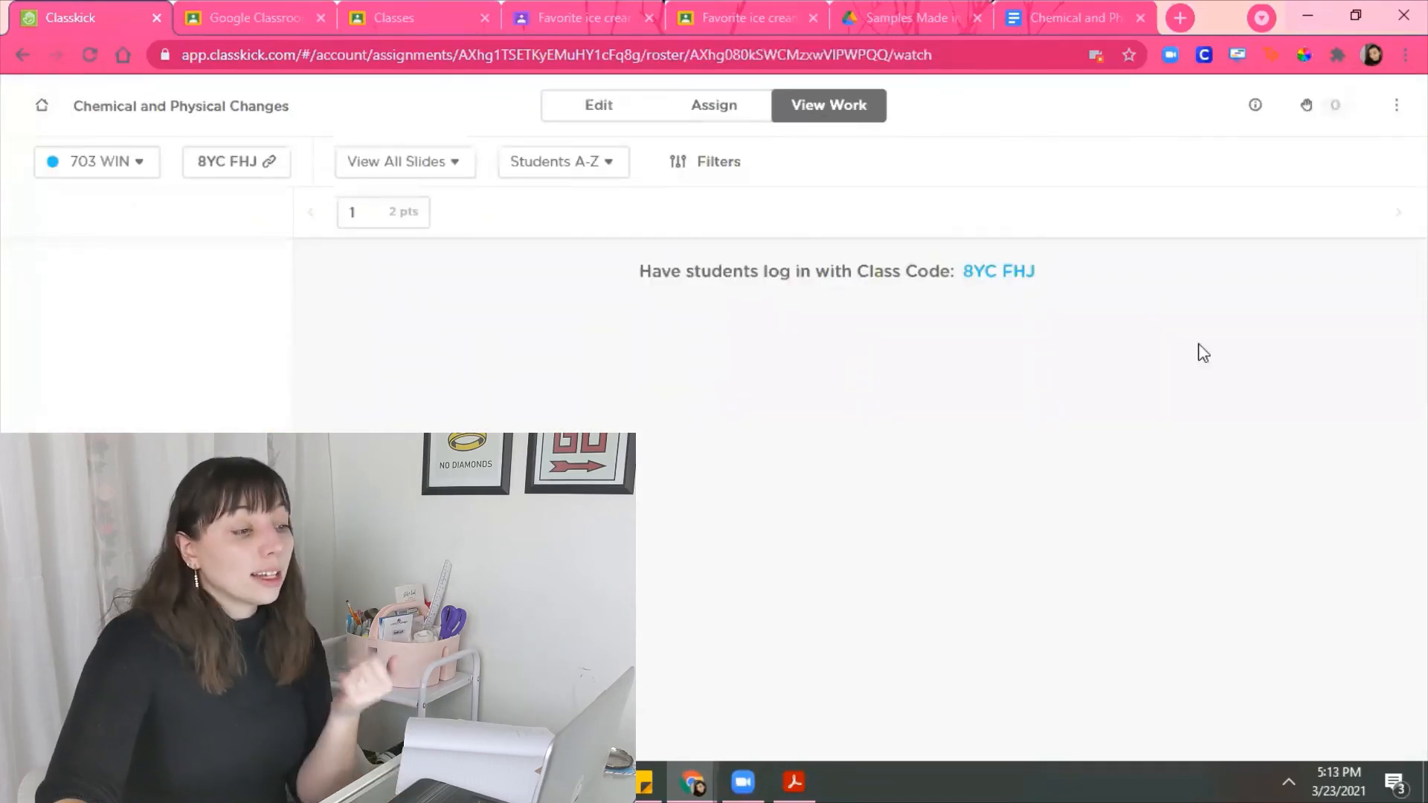
Step: Narrow the Classkick browser window and place the Google Classroom "Favorite ice cream pictures" page in a separate window beside it
{"action": "left_click", "coordinate": [1358, 16]}
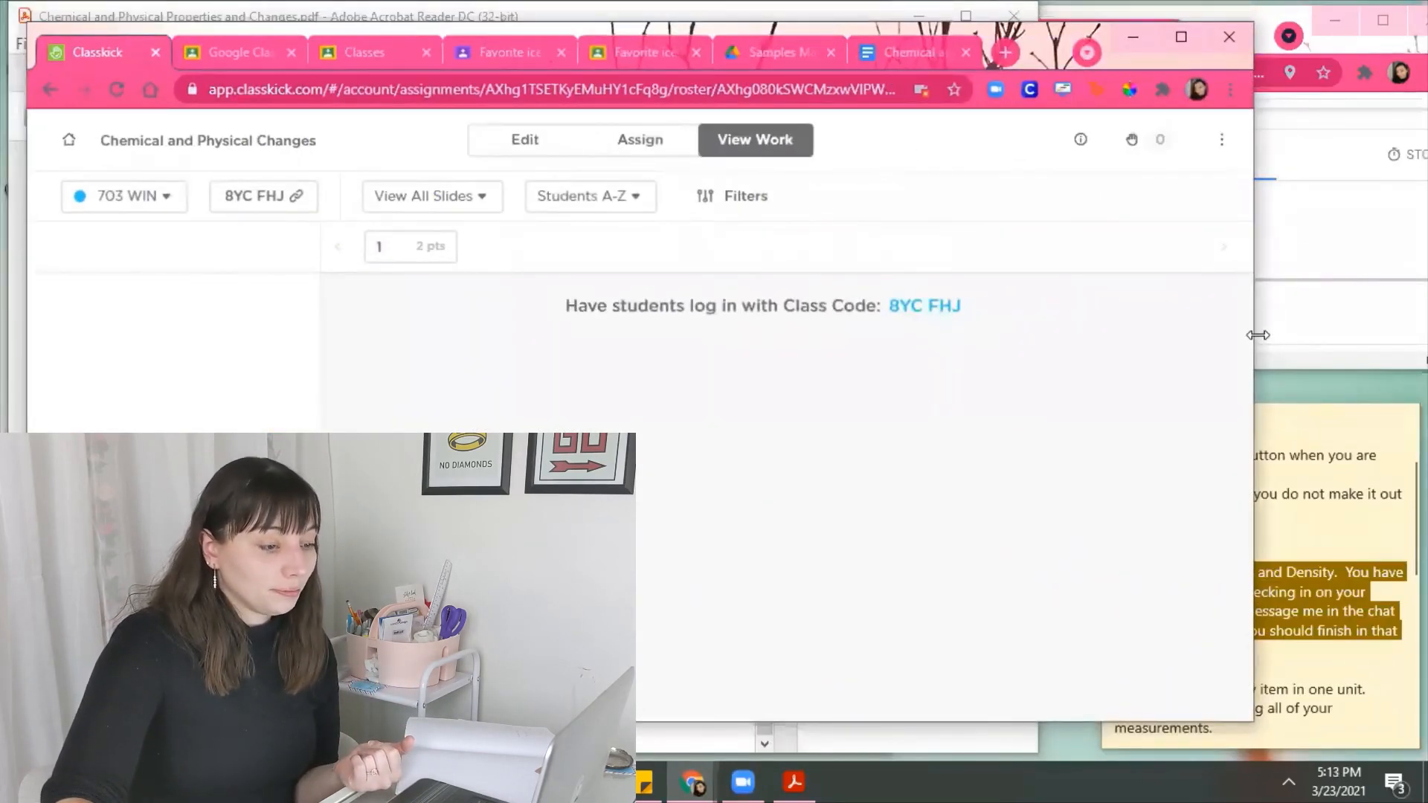
{"action": "left_click_drag", "start_coordinate": [1258, 335], "coordinate": [758, 396]}
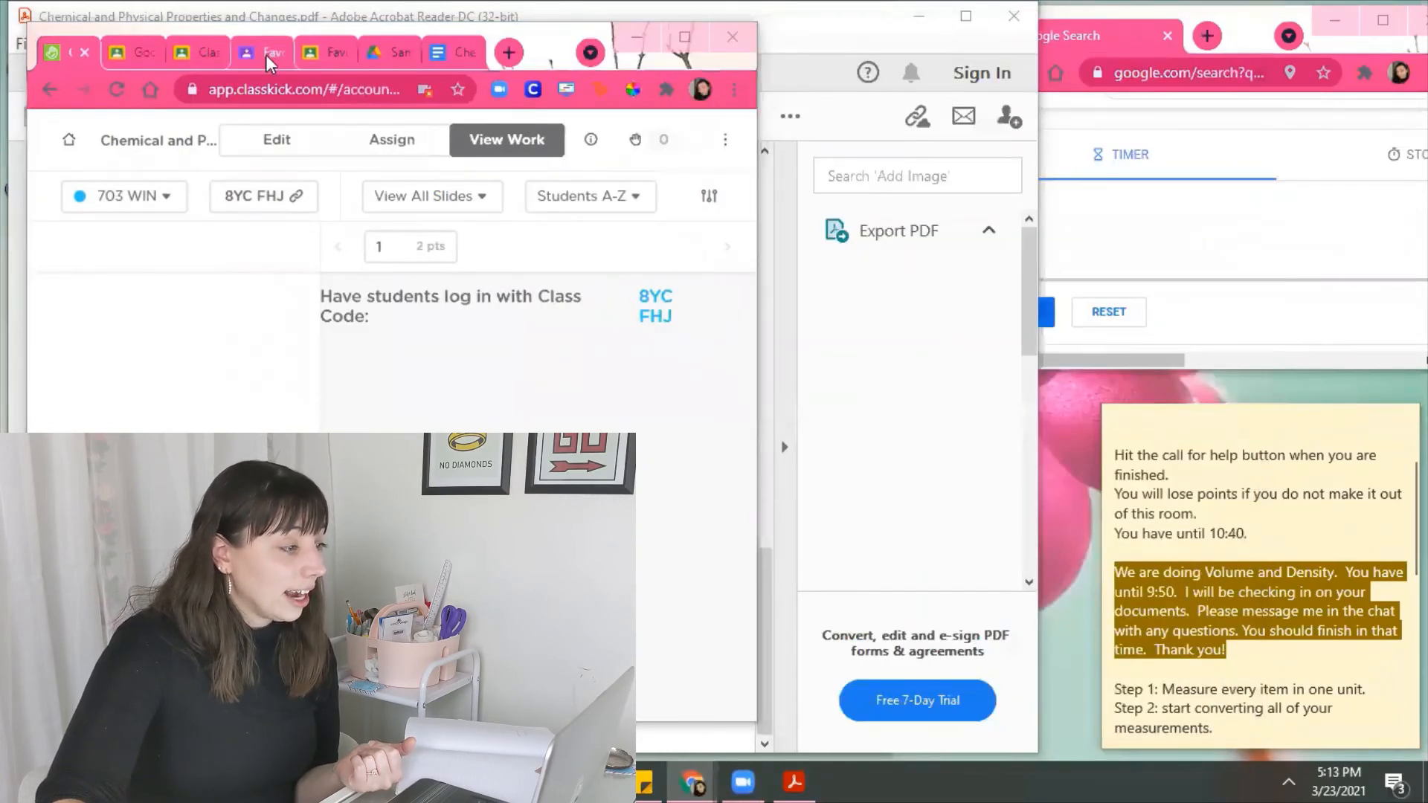
{"action": "left_click_drag", "start_coordinate": [273, 65], "coordinate": [734, 70]}
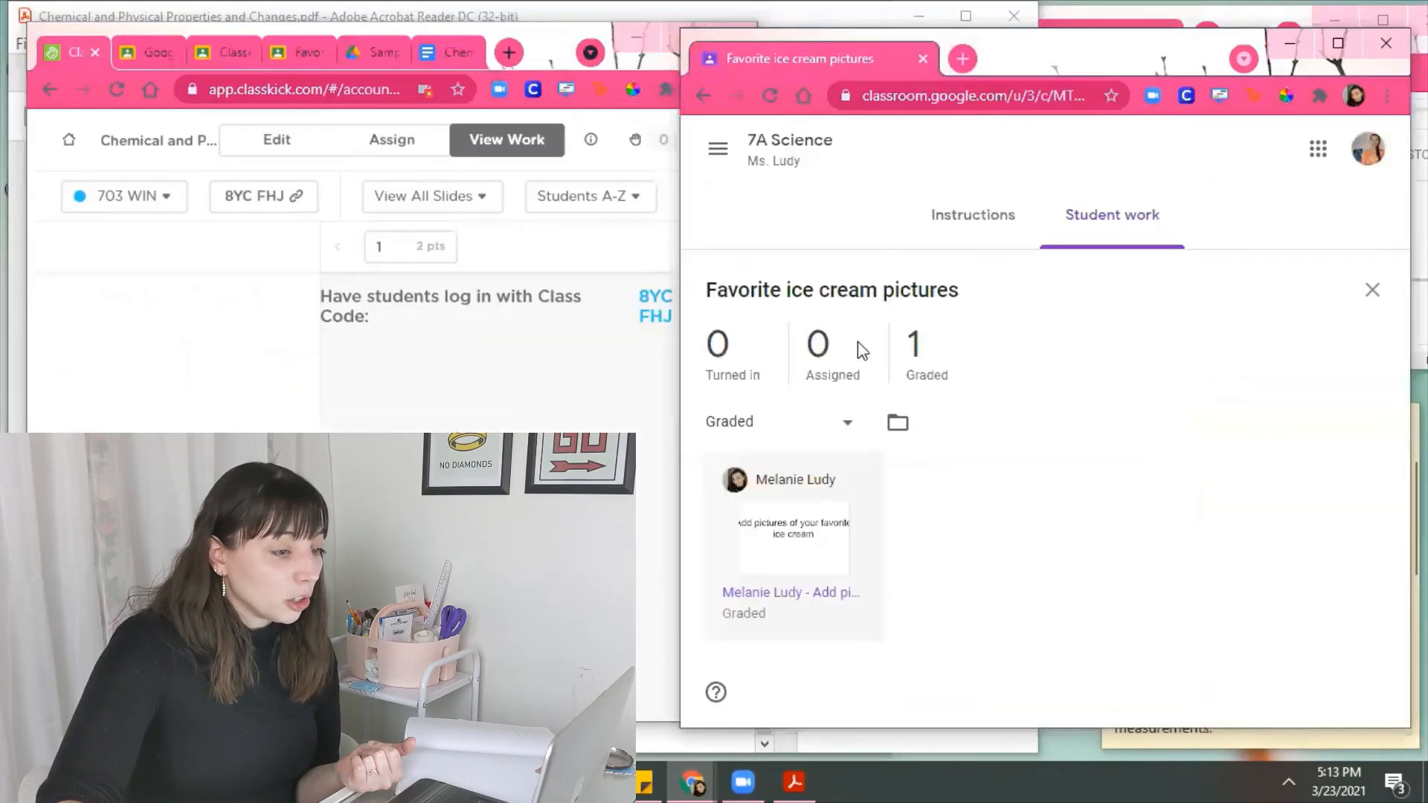
Step: Look into the graded ice cream submission, close it, and open the grades of the 7A Science class
{"action": "left_click", "coordinate": [819, 534]}
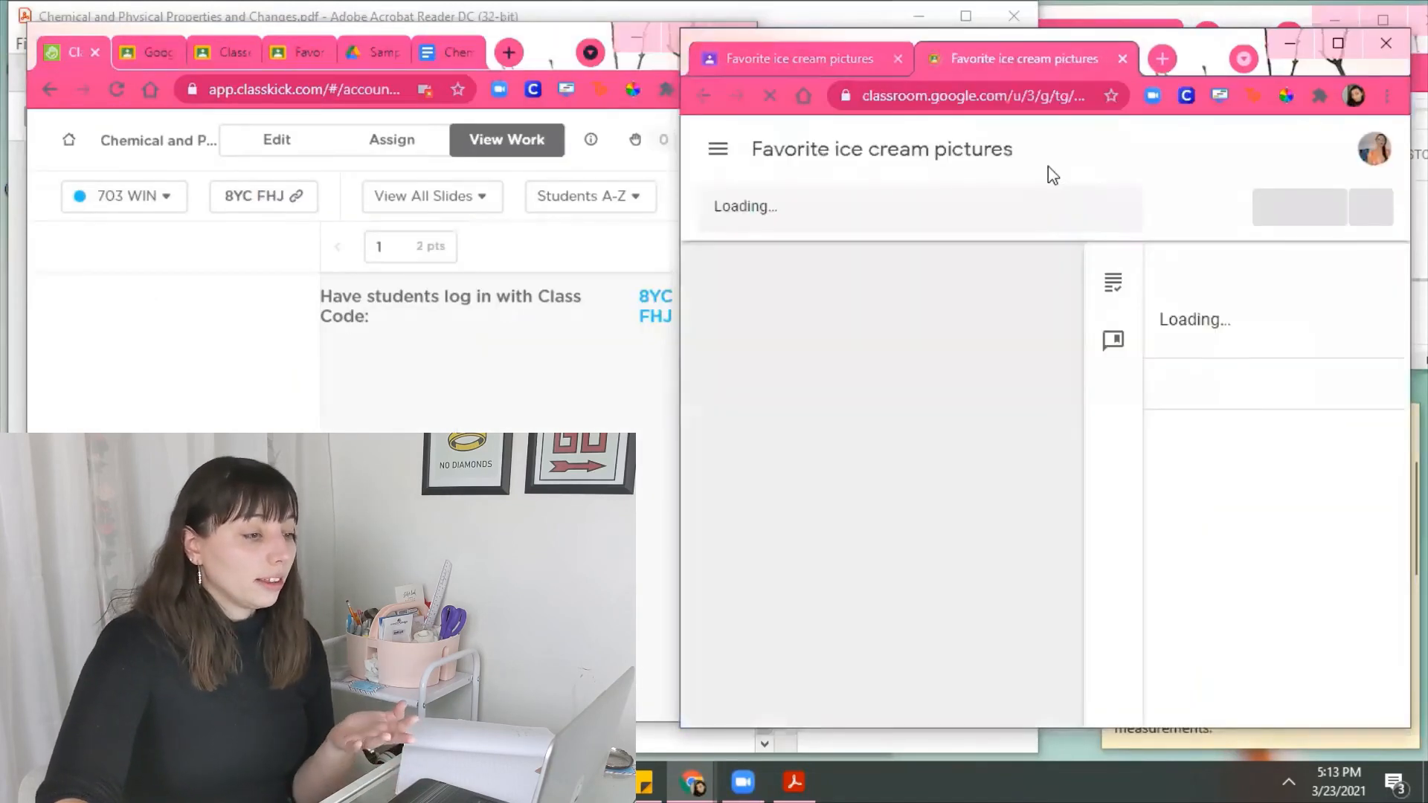
{"action": "left_click", "coordinate": [1122, 59]}
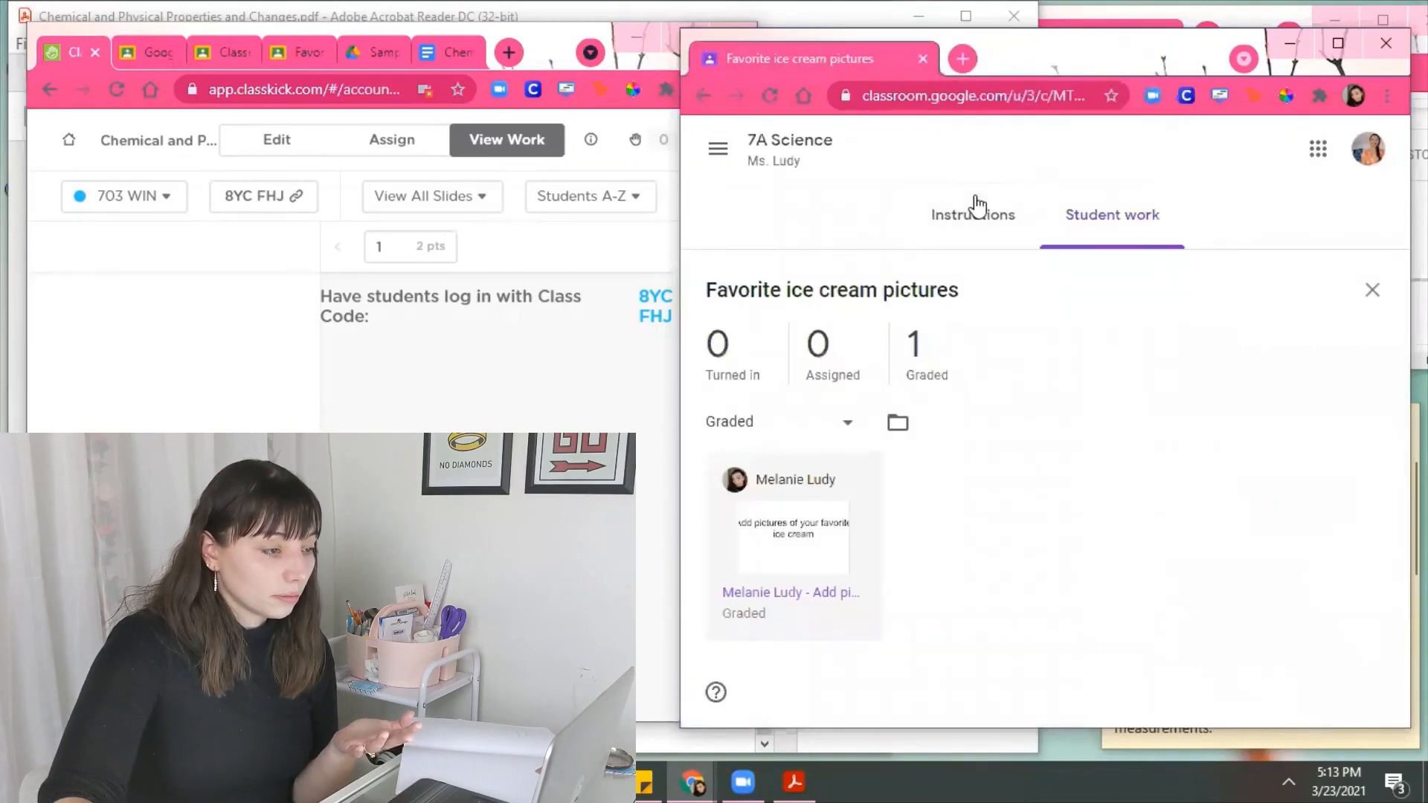
{"action": "left_click", "coordinate": [813, 146]}
{"action": "left_click", "coordinate": [1203, 218]}
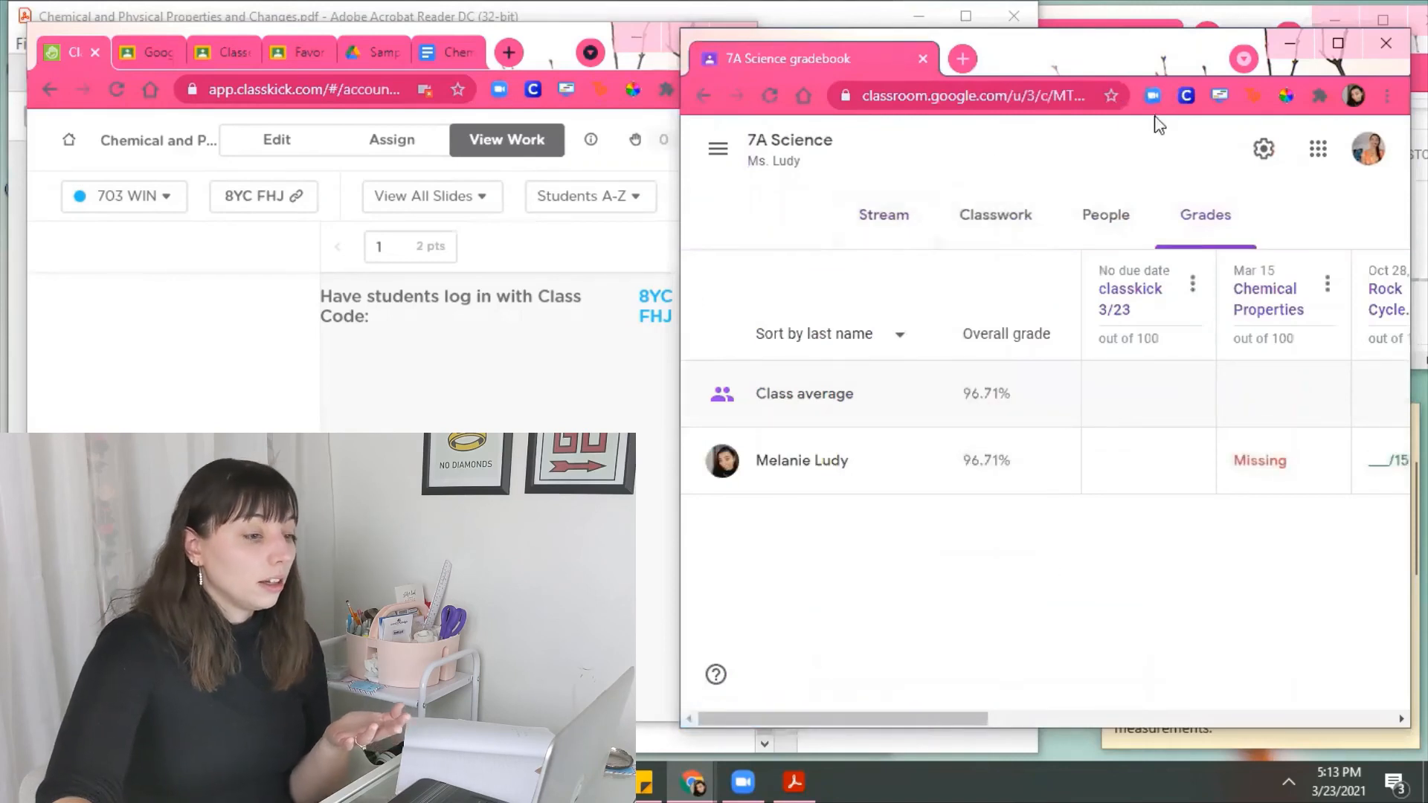
Step: Move the gradebook window clear of Classkick and enter 98 out of 100 as the student's "classkick 3/23" grade
{"action": "left_click_drag", "start_coordinate": [1196, 64], "coordinate": [1247, 69]}
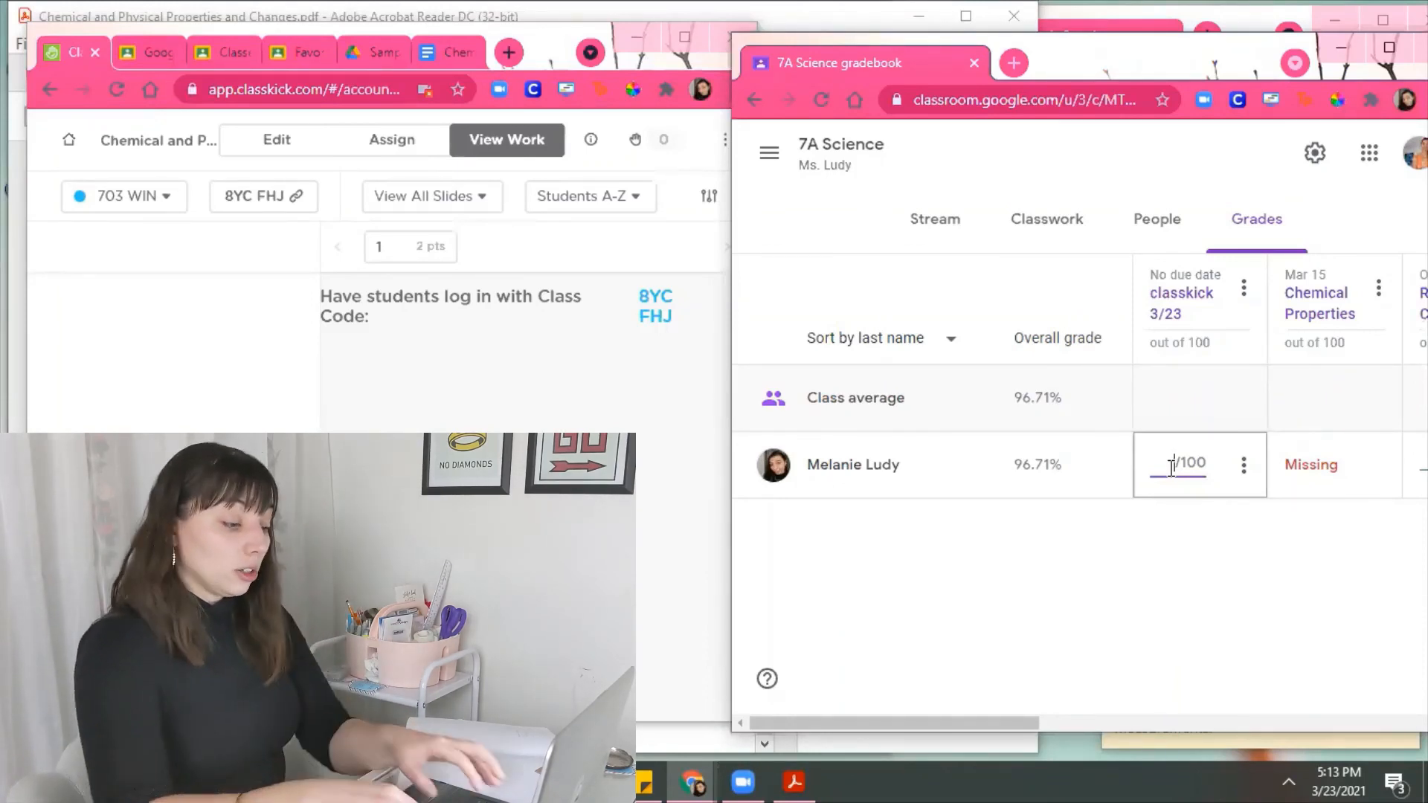
{"action": "type", "text": "95"}
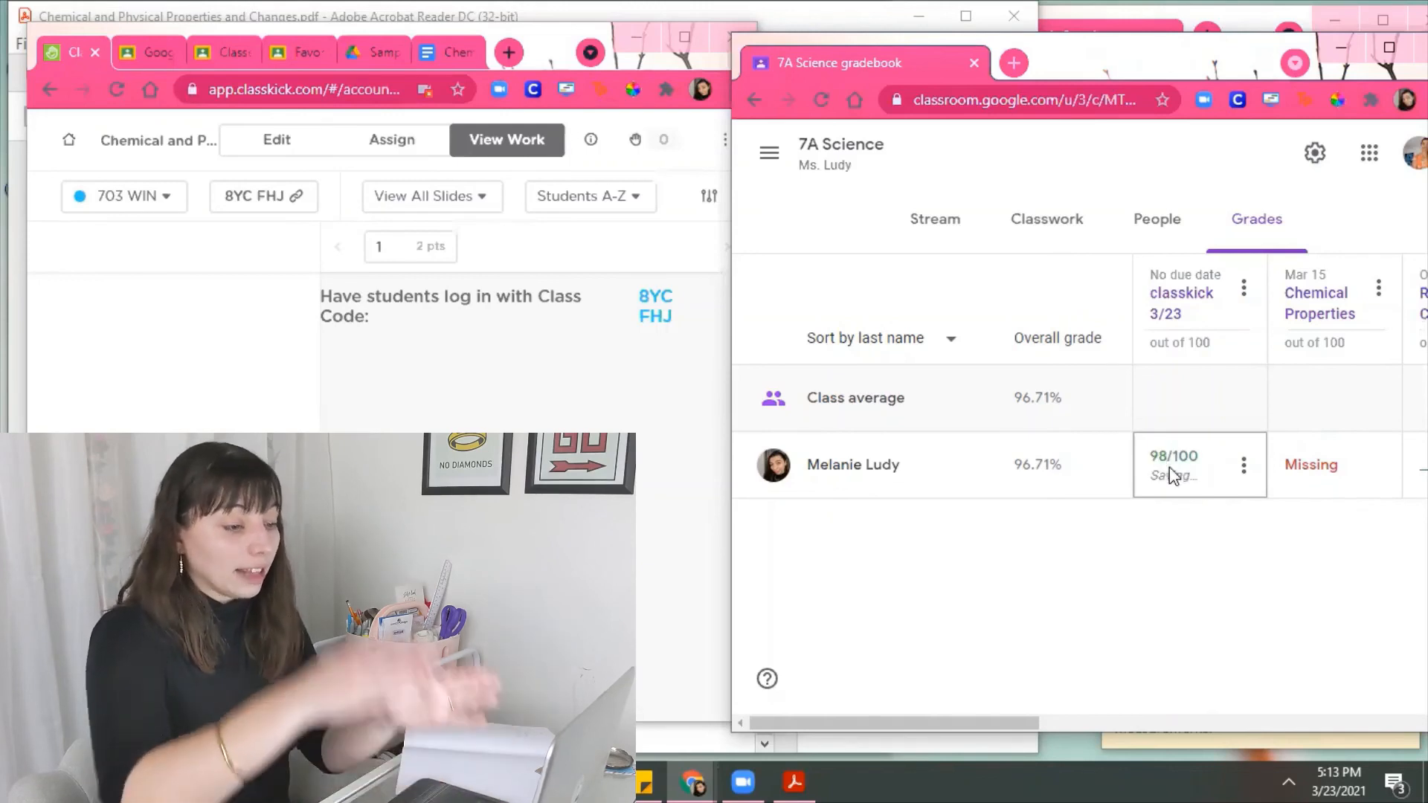